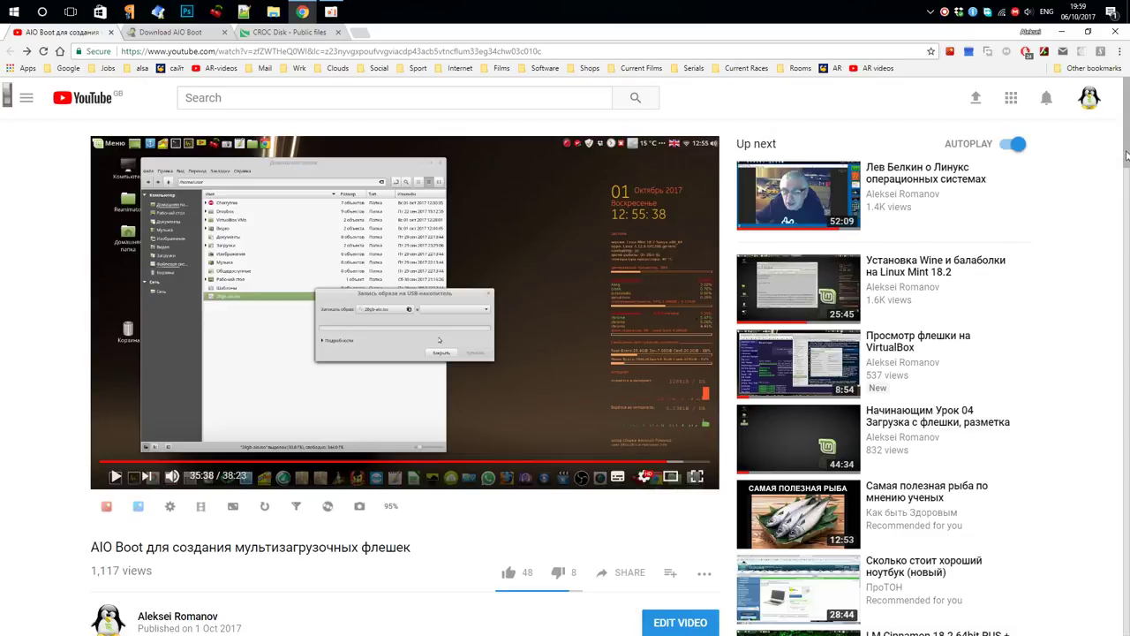
Find and read the comment thread about 7-Zip extraction, Grub2 and the dd command below the AIO Boot video
drag(1126, 156, 1110, 338)
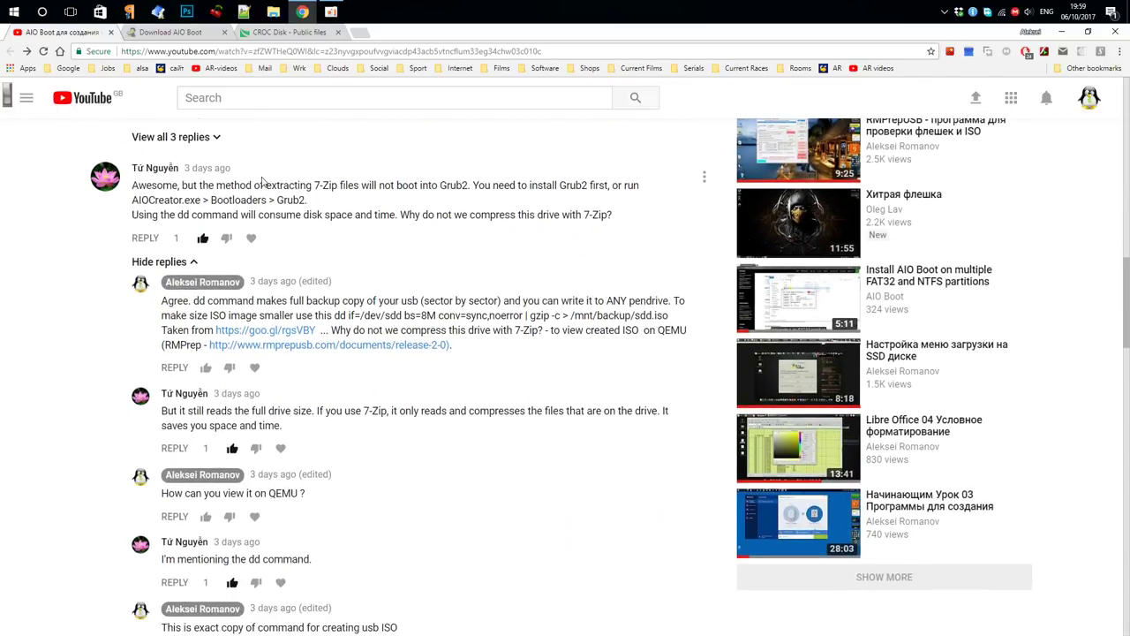
drag(179, 173, 896, 314)
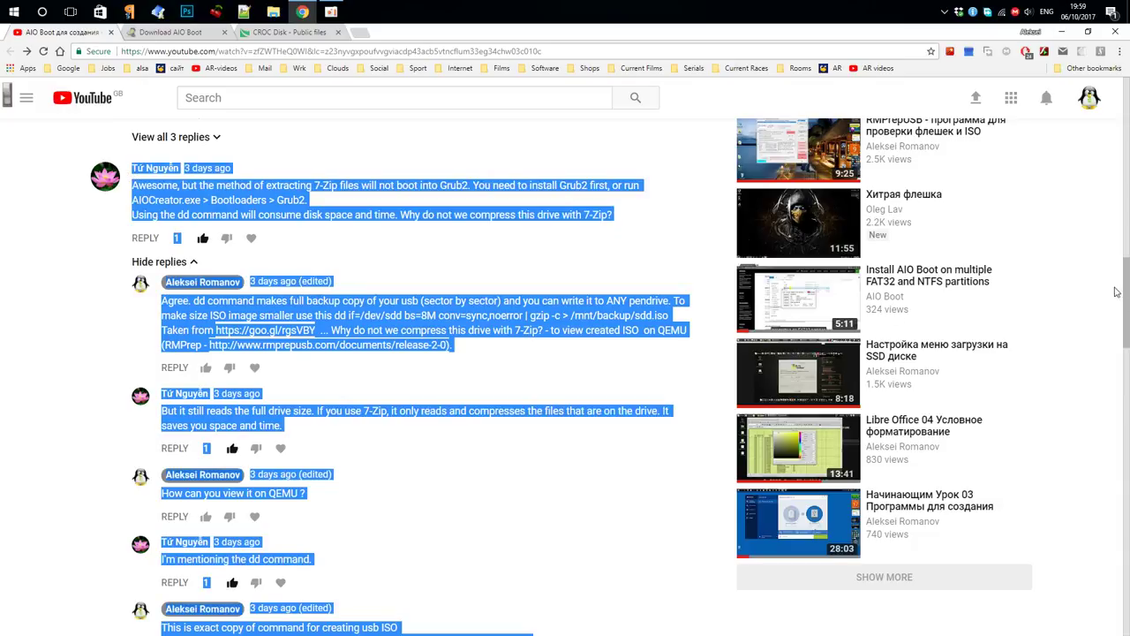
click(674, 469)
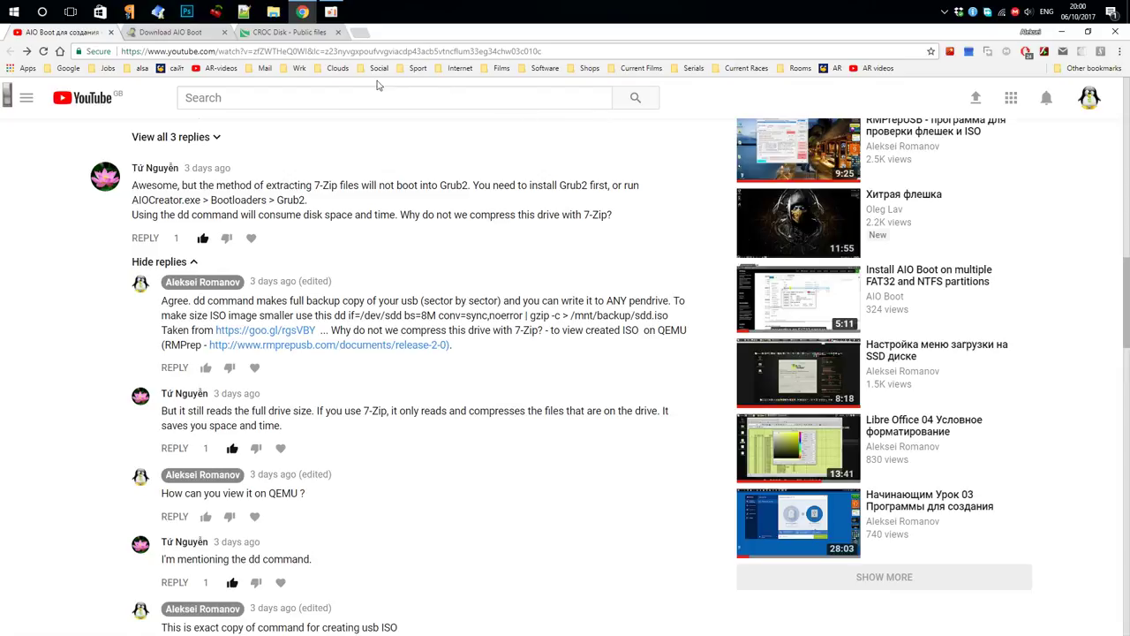
Check the AIO Boot download page, and watch the AIO Boot Extractor bug recording on CROC Disk before pausing it
click(201, 37)
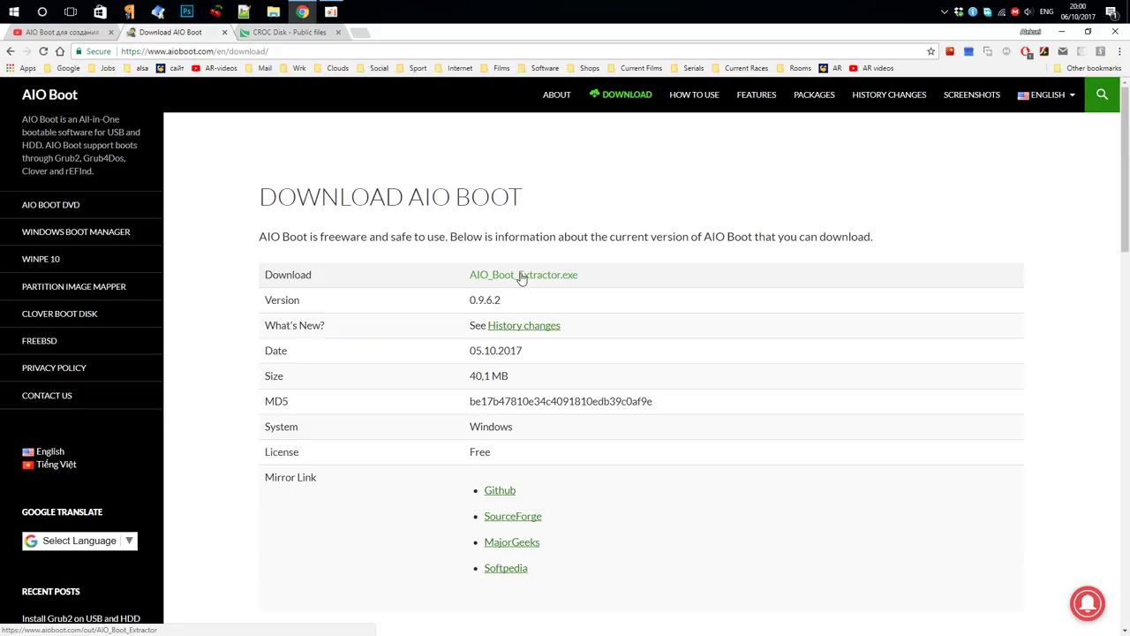
click(306, 32)
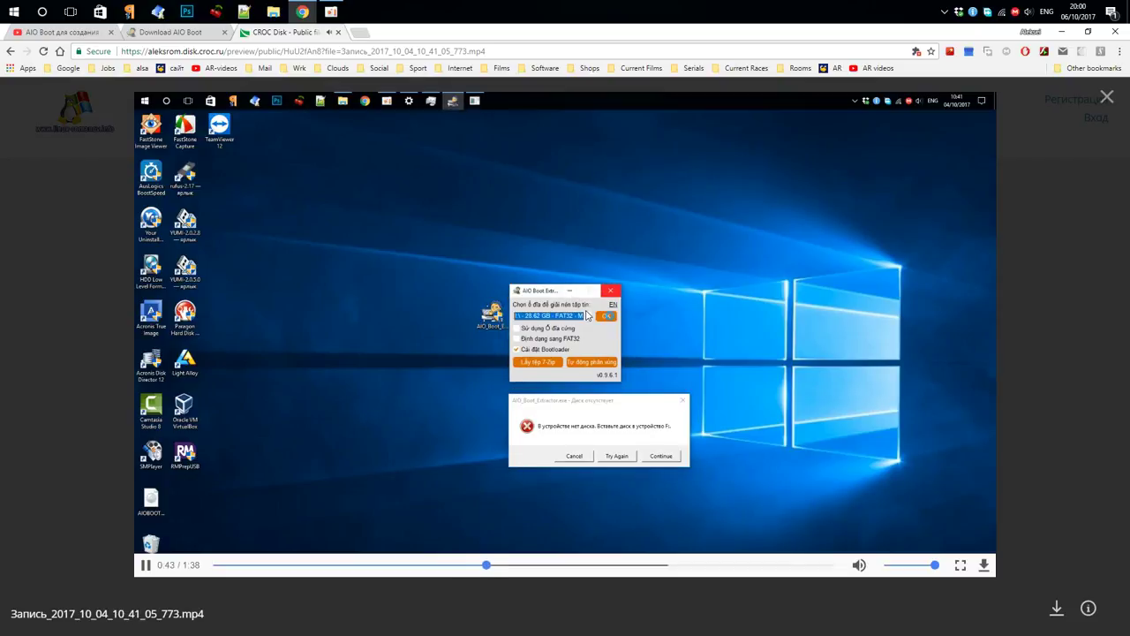
mouse_move(316, 467)
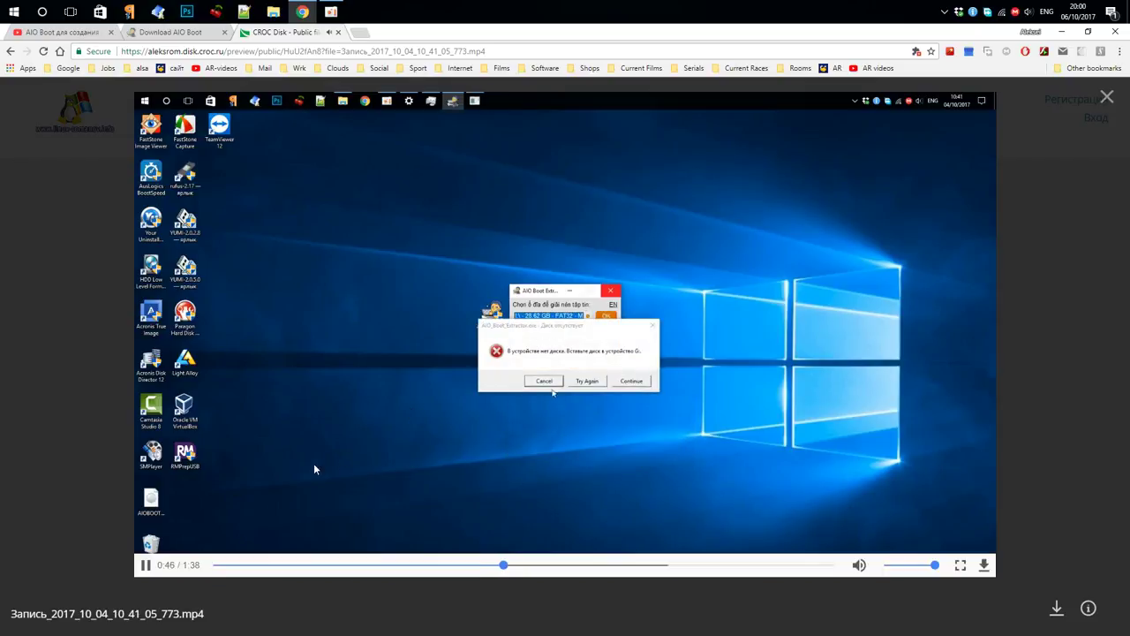
click(147, 566)
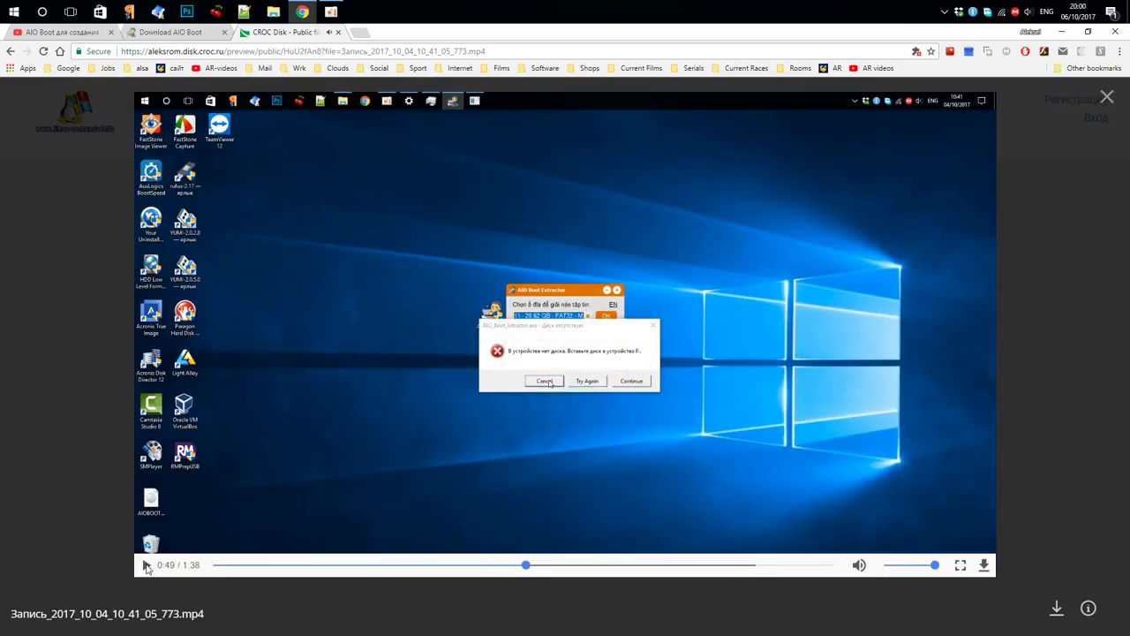
Read the YouTube reply about removing drive letters F: and G:, and open Disk Management in an enlarged window
click(78, 35)
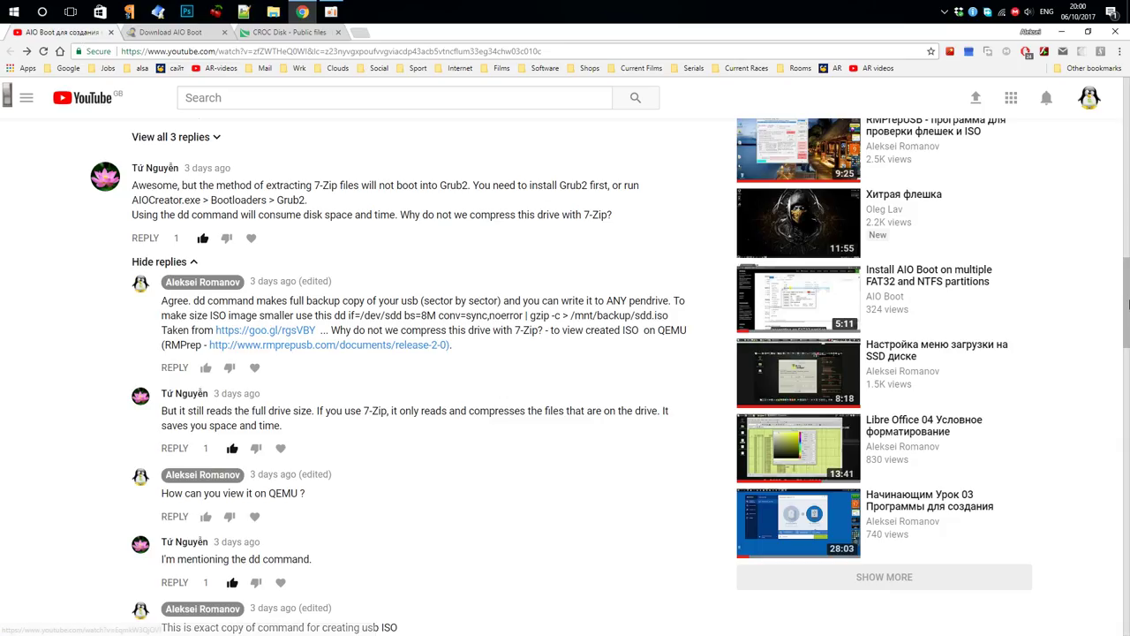
drag(1128, 304, 1107, 492)
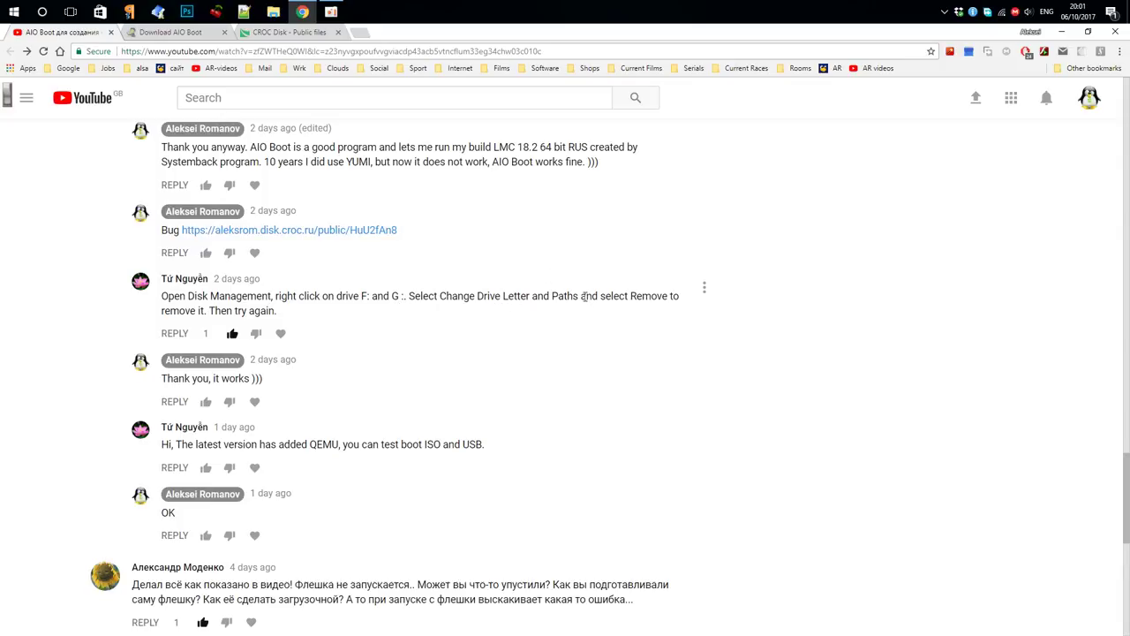
right_click(16, 13)
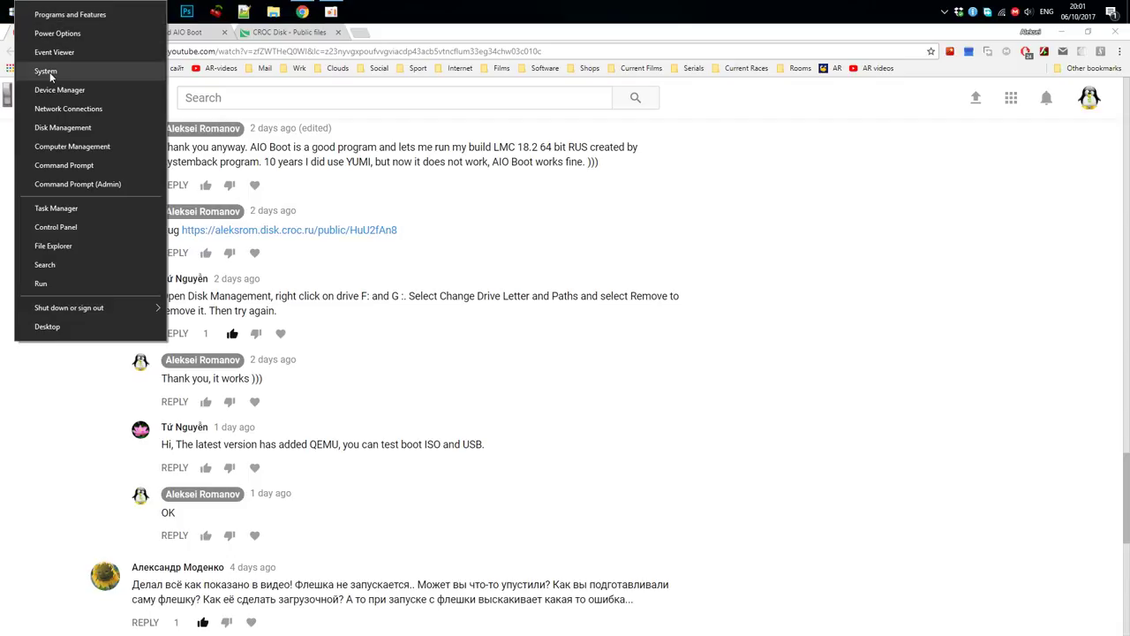
click(63, 128)
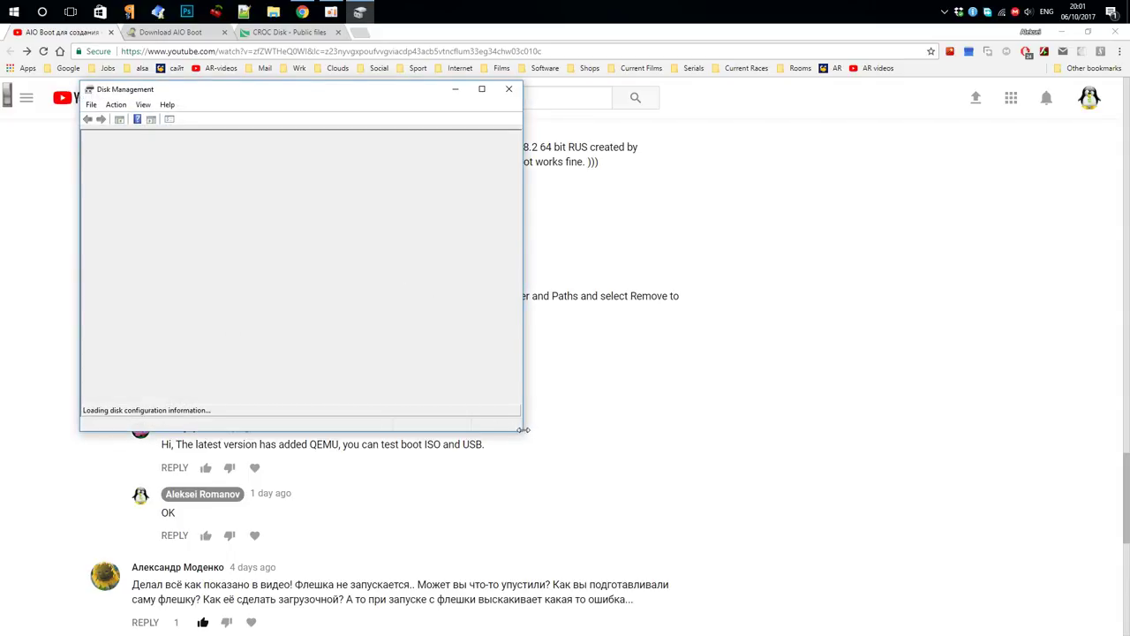
drag(521, 432, 814, 520)
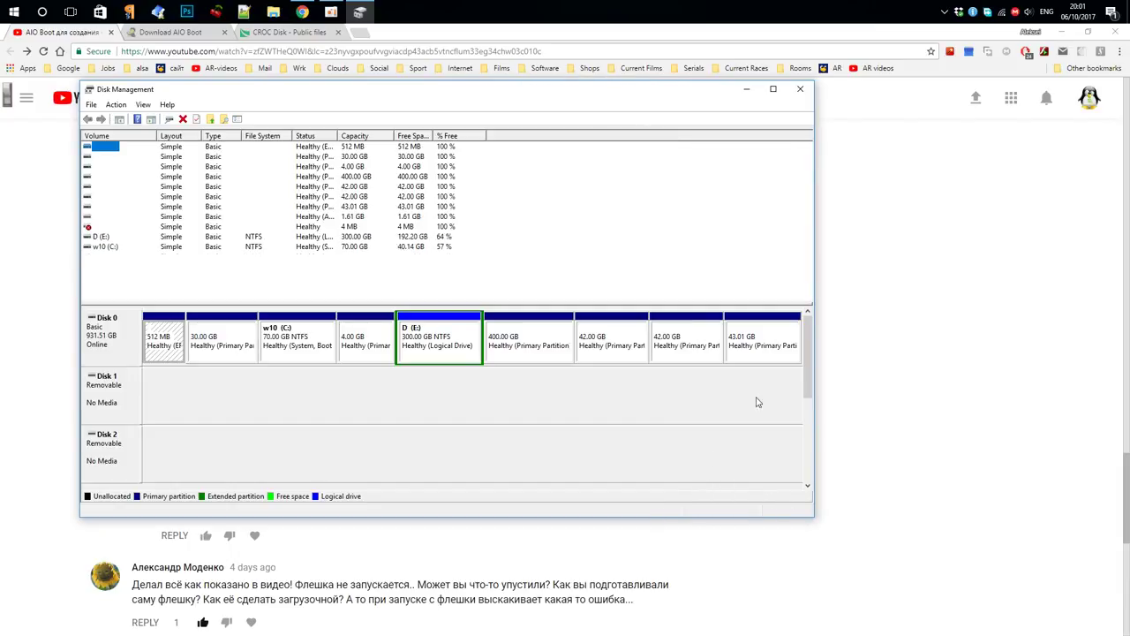
mouse_move(812, 351)
mouse_down()
mouse_move(813, 373)
mouse_move(813, 351)
mouse_up()
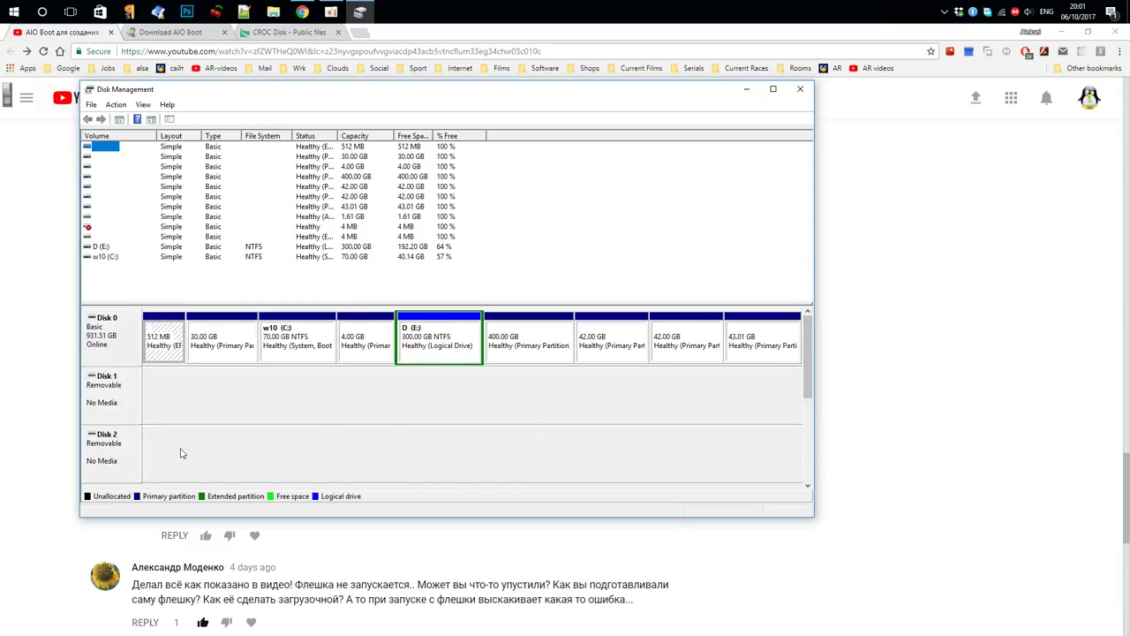
Inspect the drive letter and path settings of removable Disk 1, cancel them and close Disk Management
right_click(107, 389)
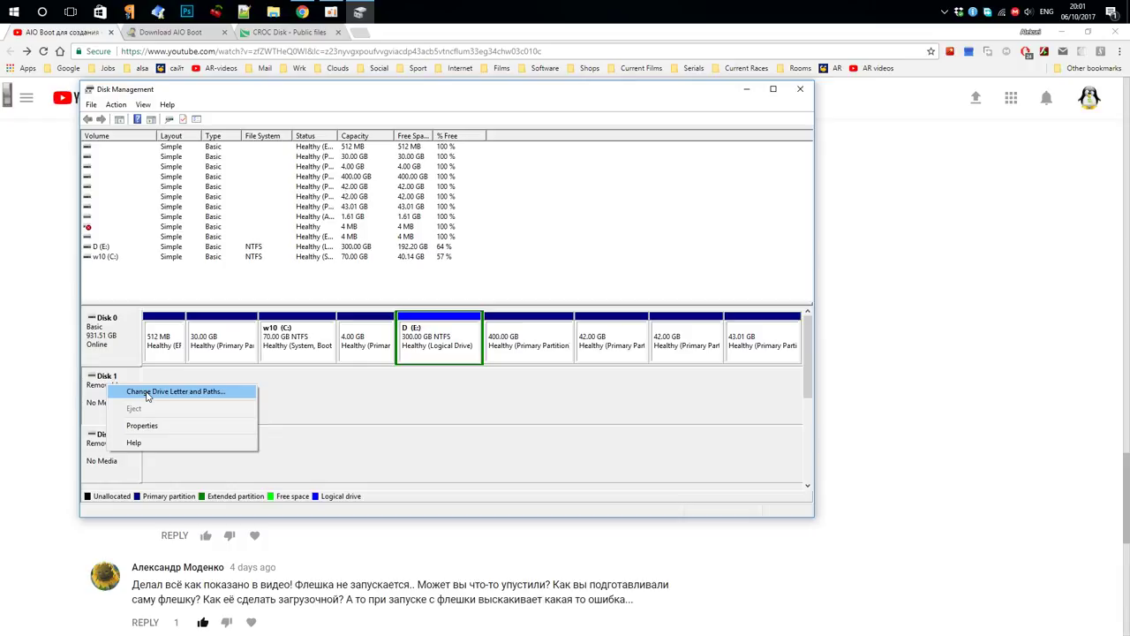
click(147, 394)
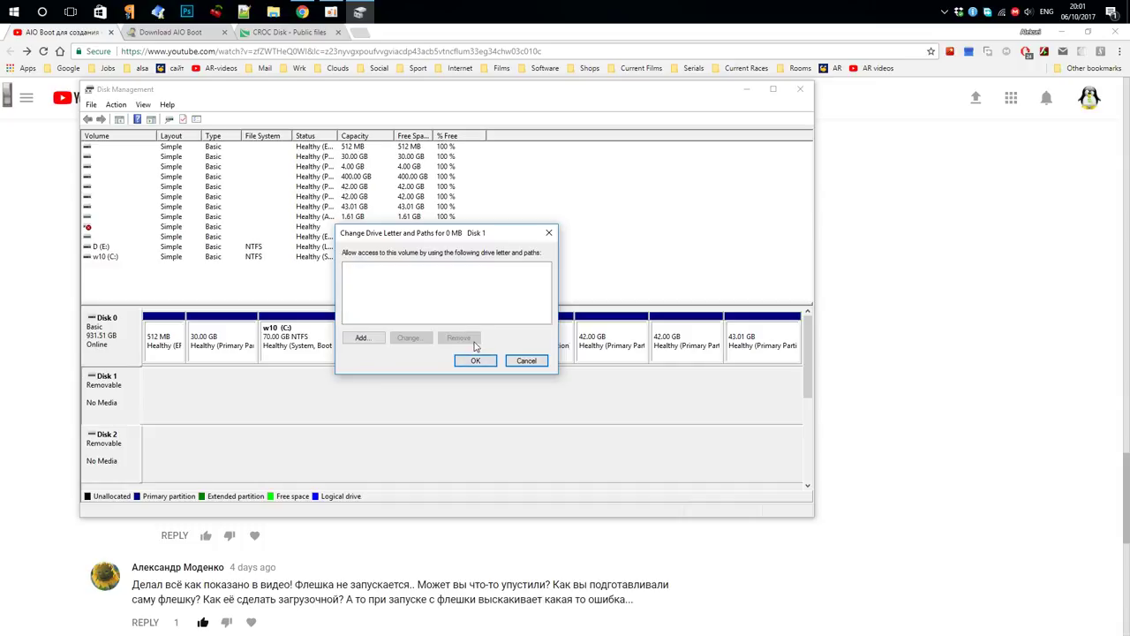
click(527, 361)
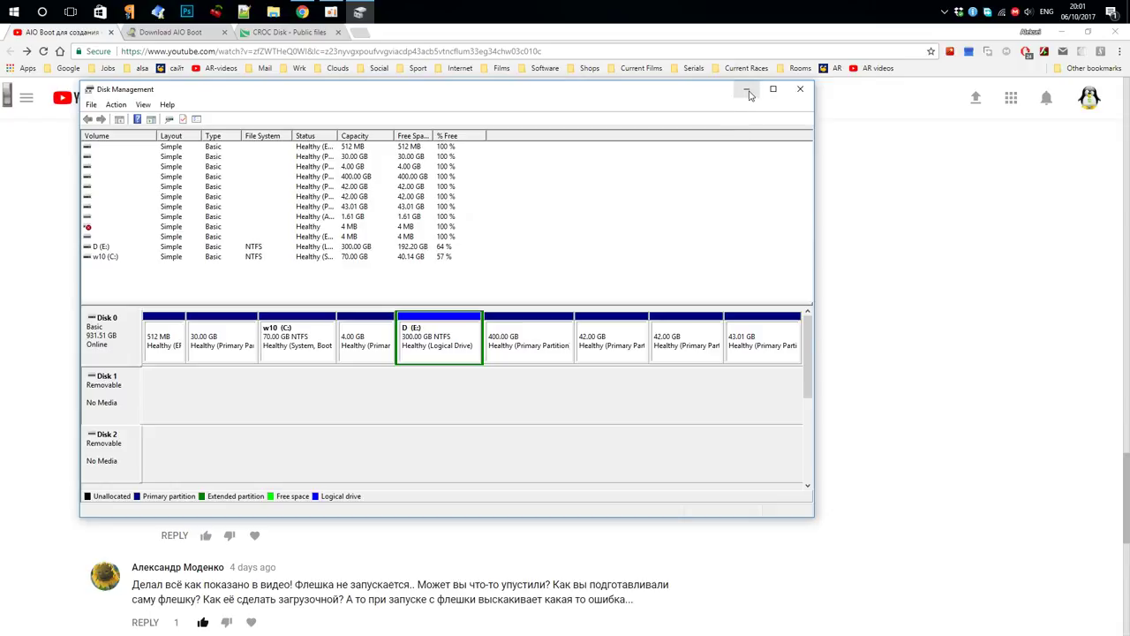
click(803, 92)
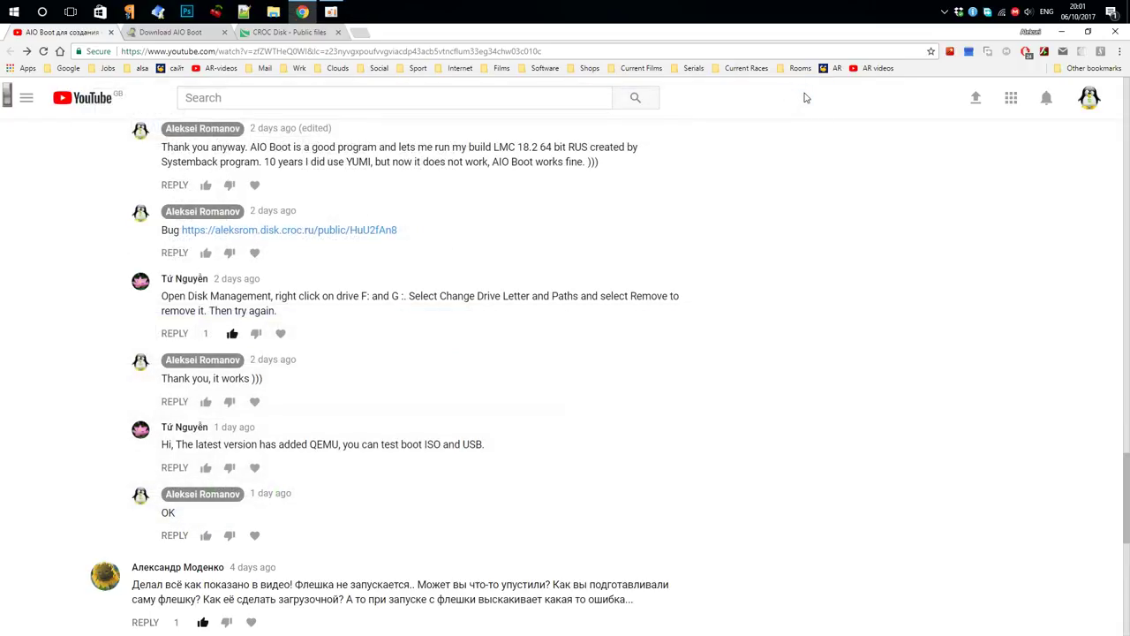
Minimize the browser, launch AIO_Boot_Extractor from the desktop and switch its interface language to English
click(1063, 33)
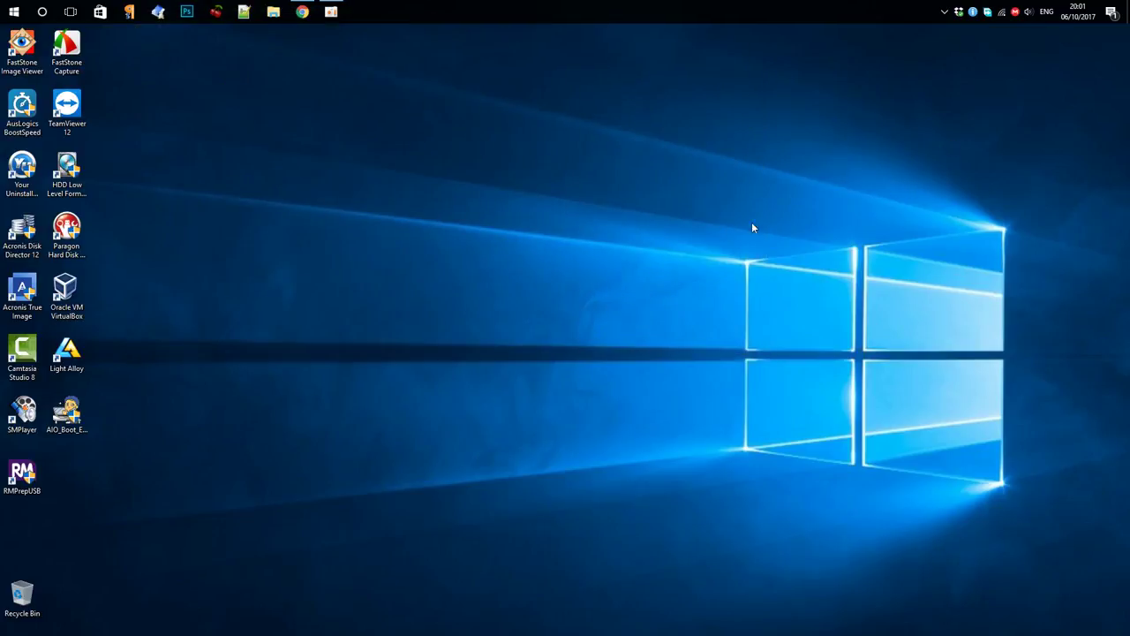
click(69, 418)
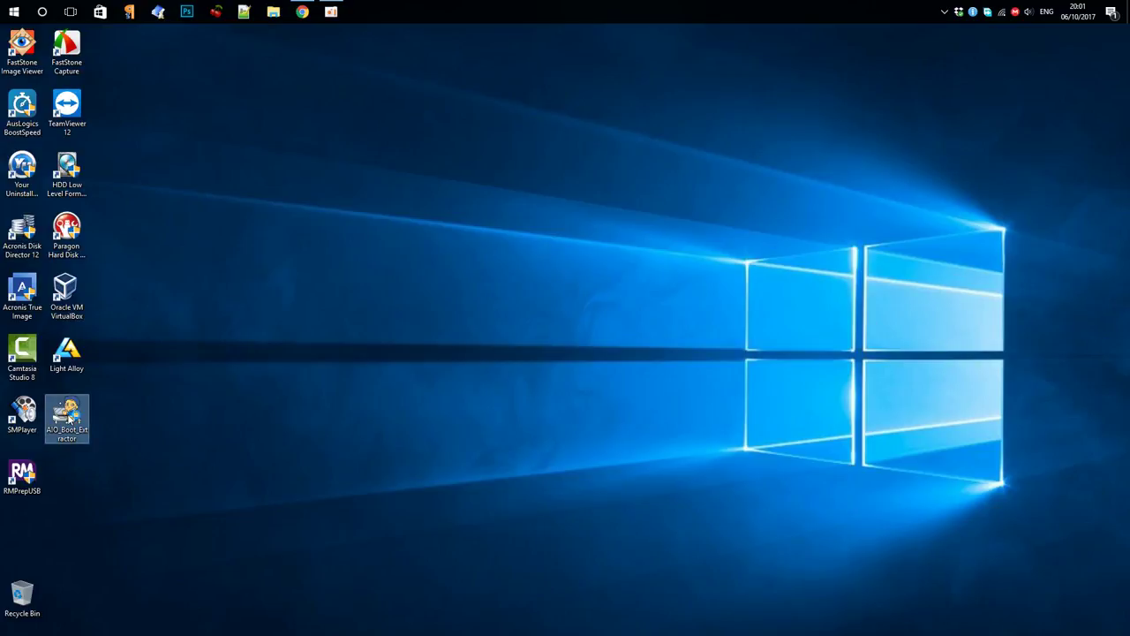
click(518, 390)
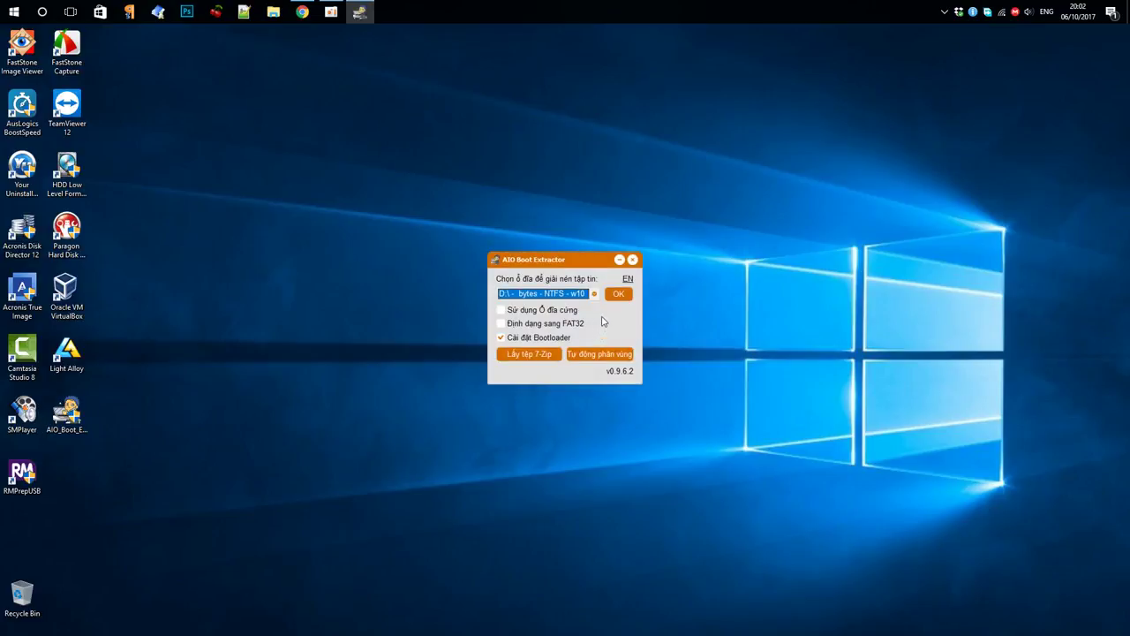
click(631, 280)
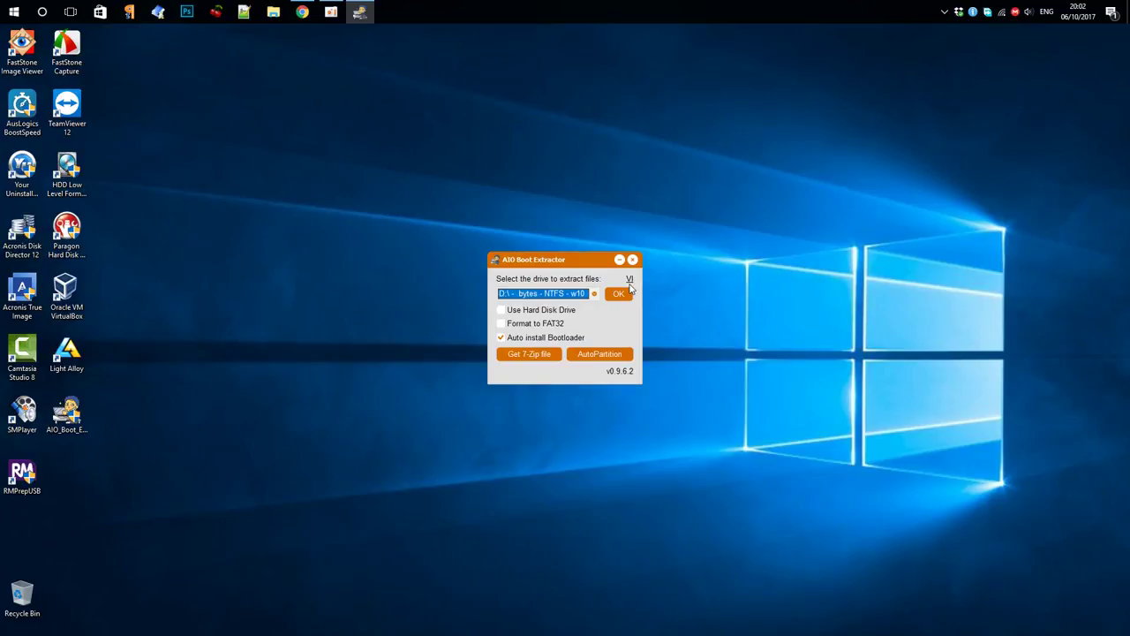
Use AutoPartition to repartition the TDKMedia Trans-It Drive USB as FAT32 only with Clean Disk enabled, accepting the data loss
click(500, 327)
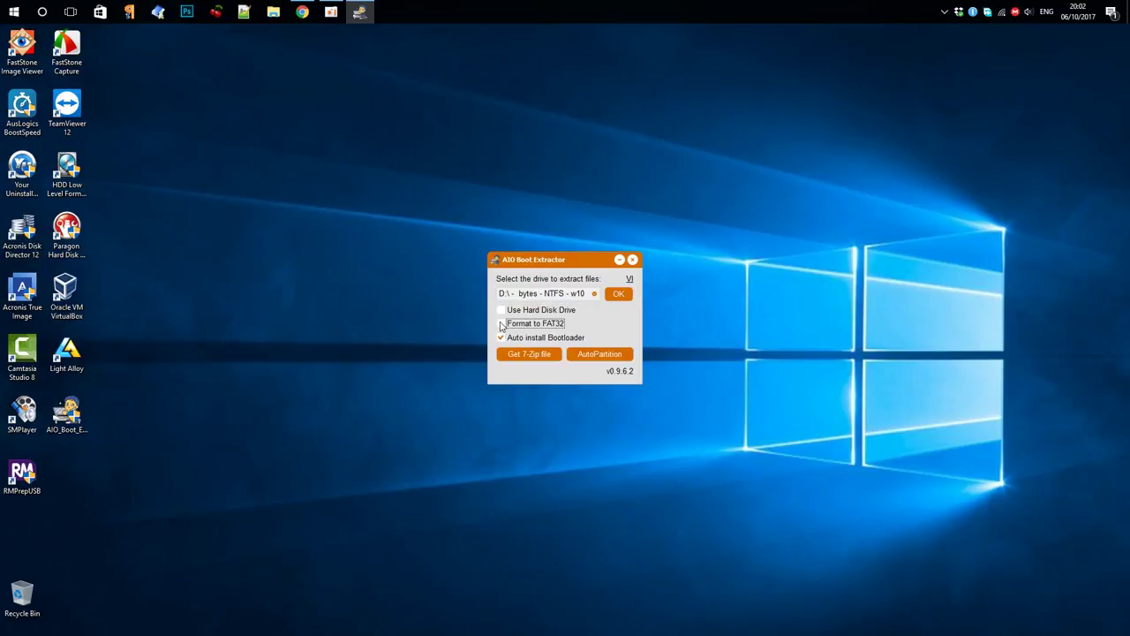
click(540, 344)
click(605, 357)
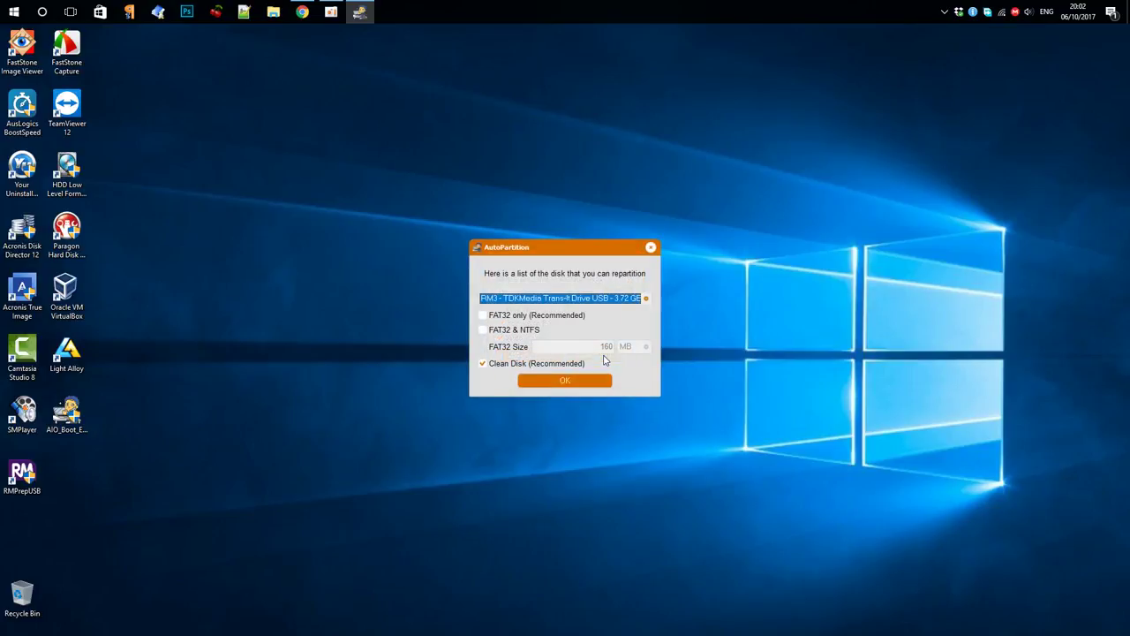
click(484, 316)
click(541, 353)
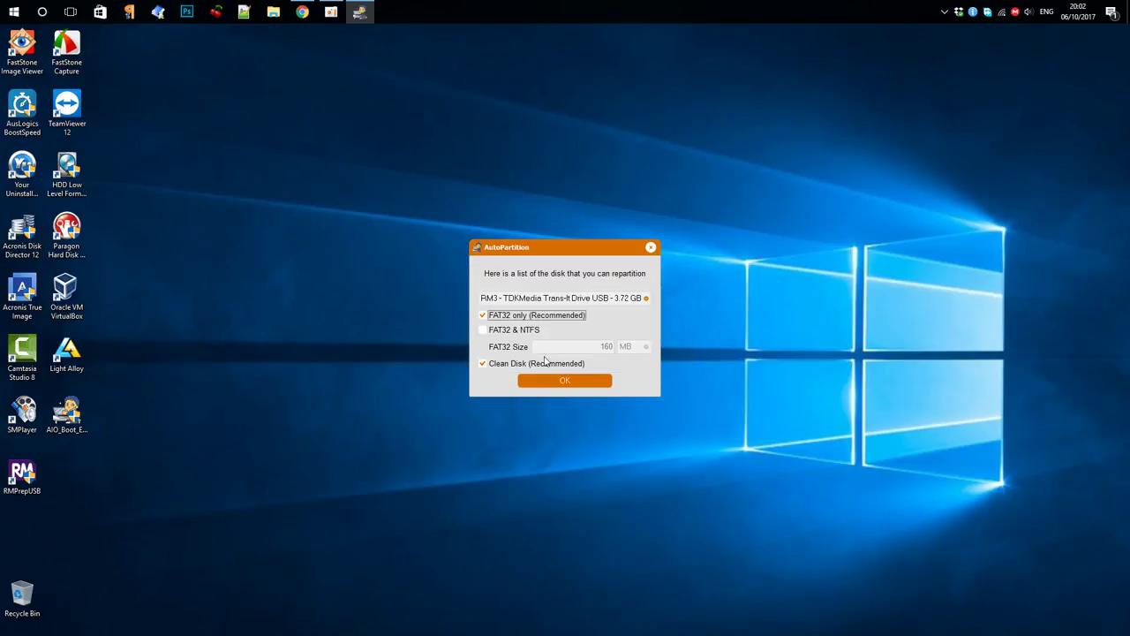
click(569, 382)
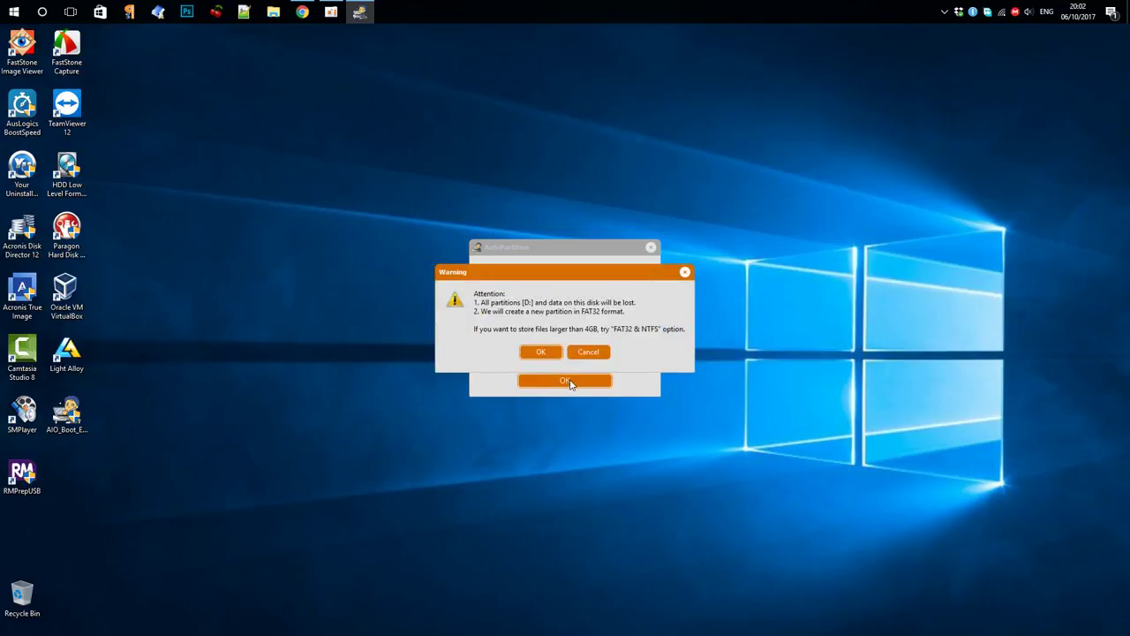
click(547, 353)
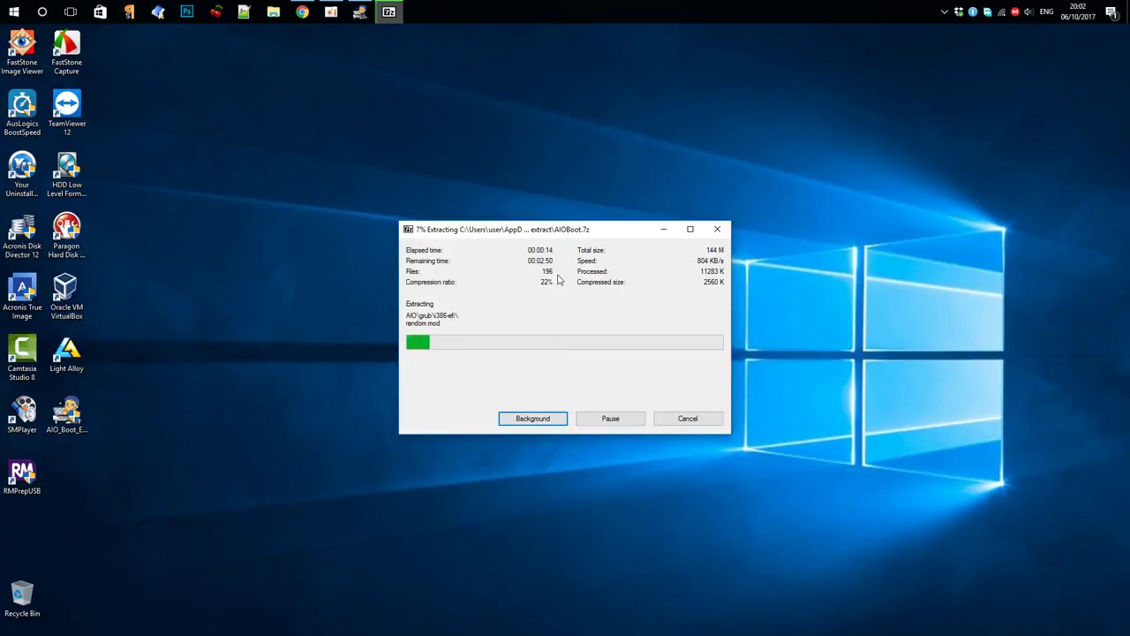
drag(561, 235, 399, 146)
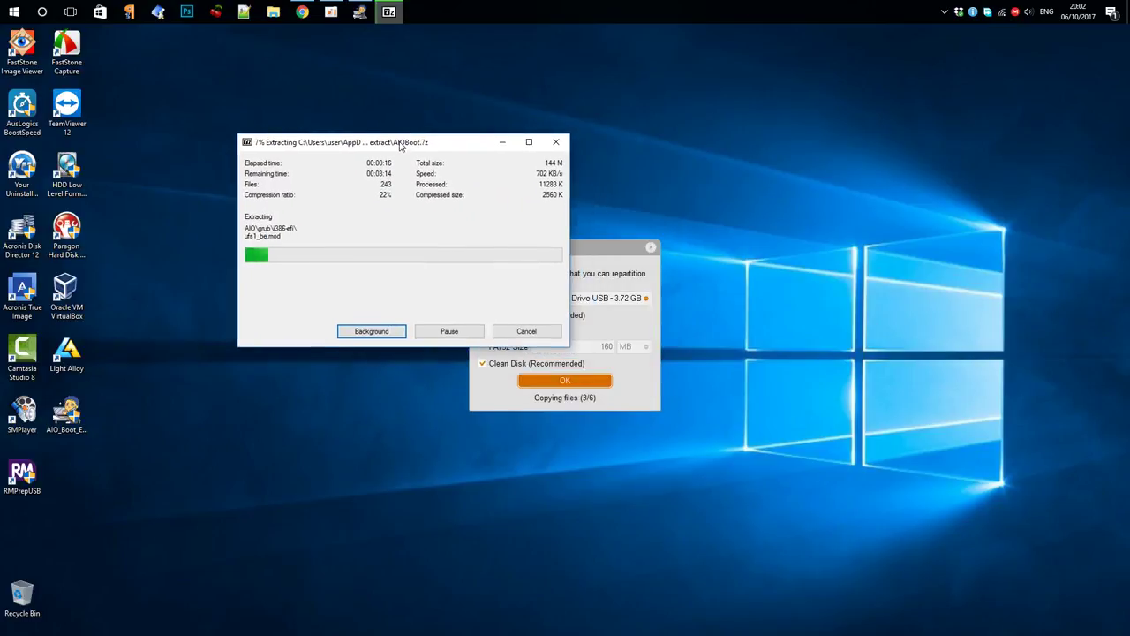
click(605, 249)
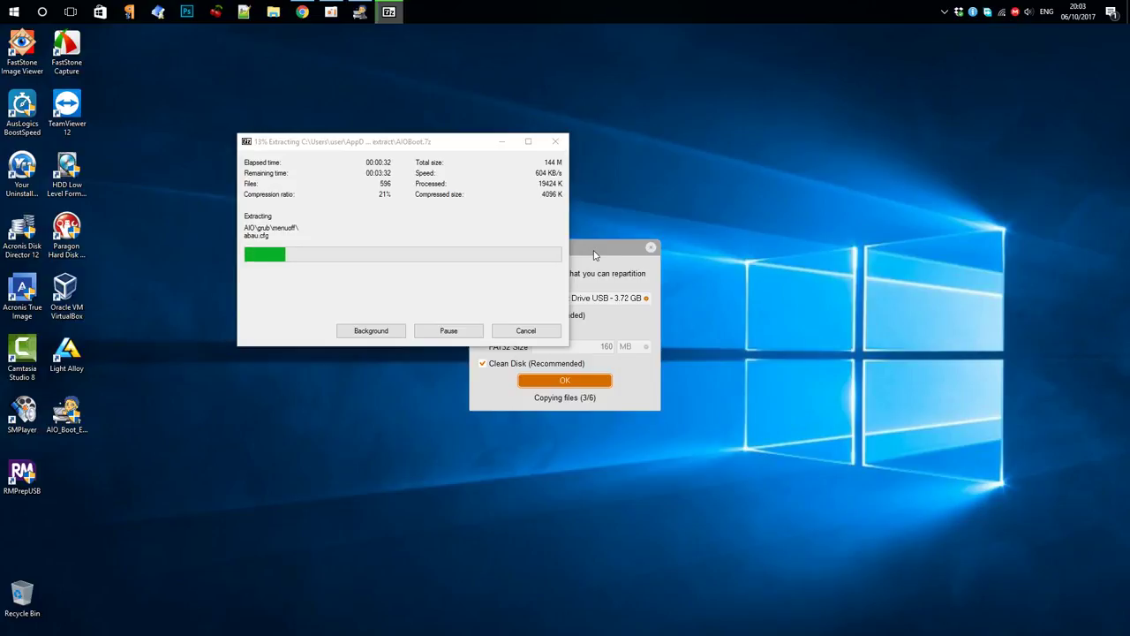
Review the AIO Boot download page and the CROC Disk bug recording, and return to the extraction window, moving it clear of AutoPartition
click(305, 12)
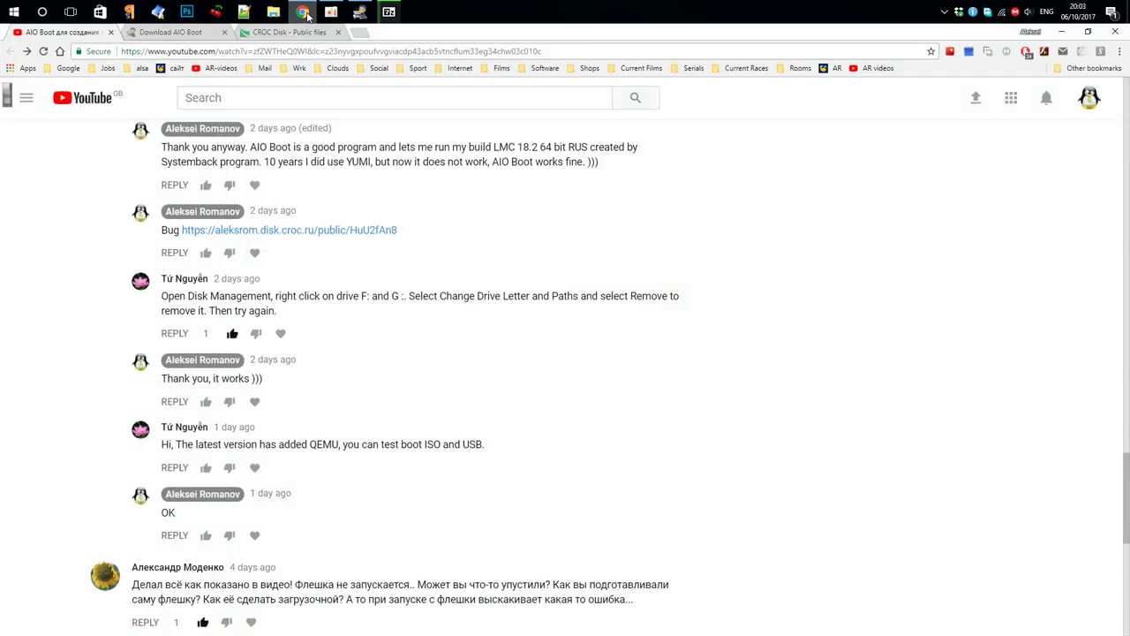
click(172, 32)
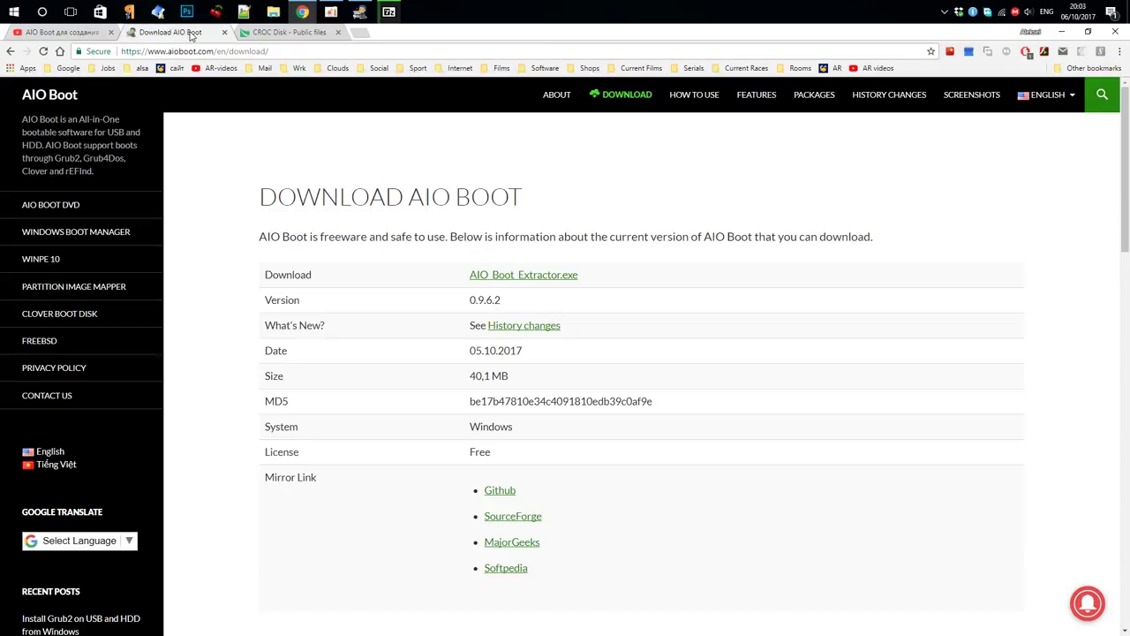
click(526, 281)
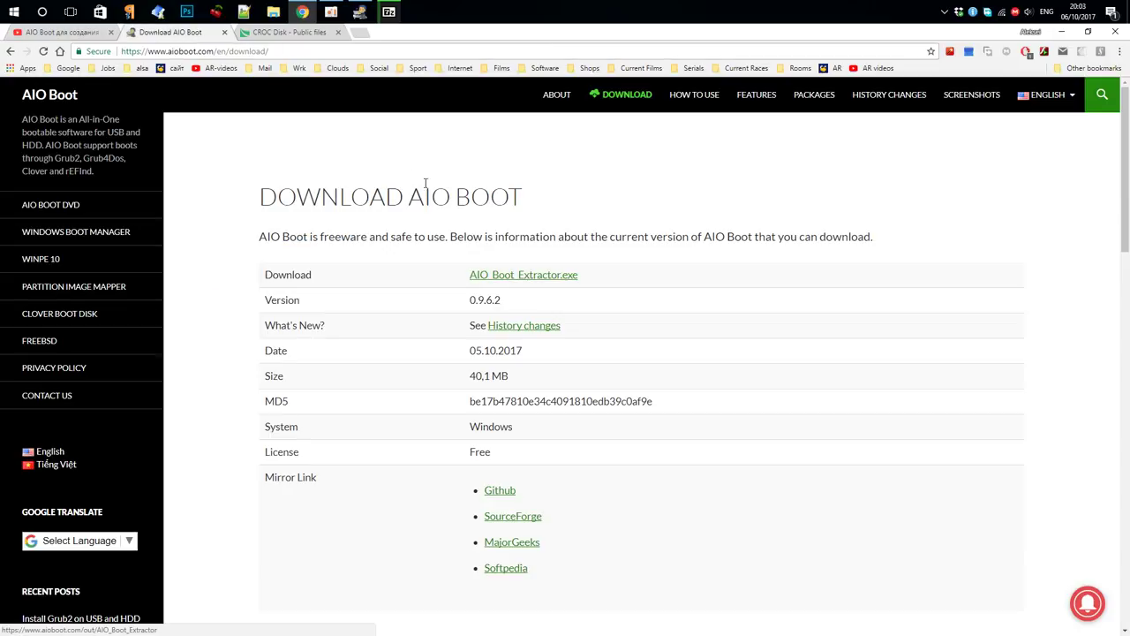
click(302, 34)
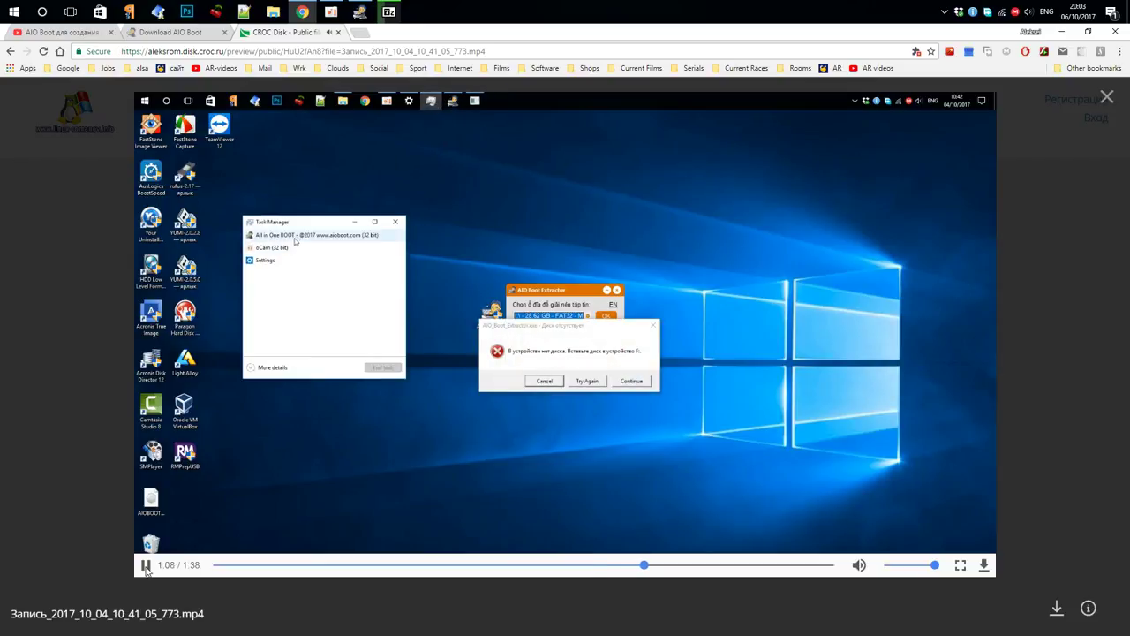
click(146, 566)
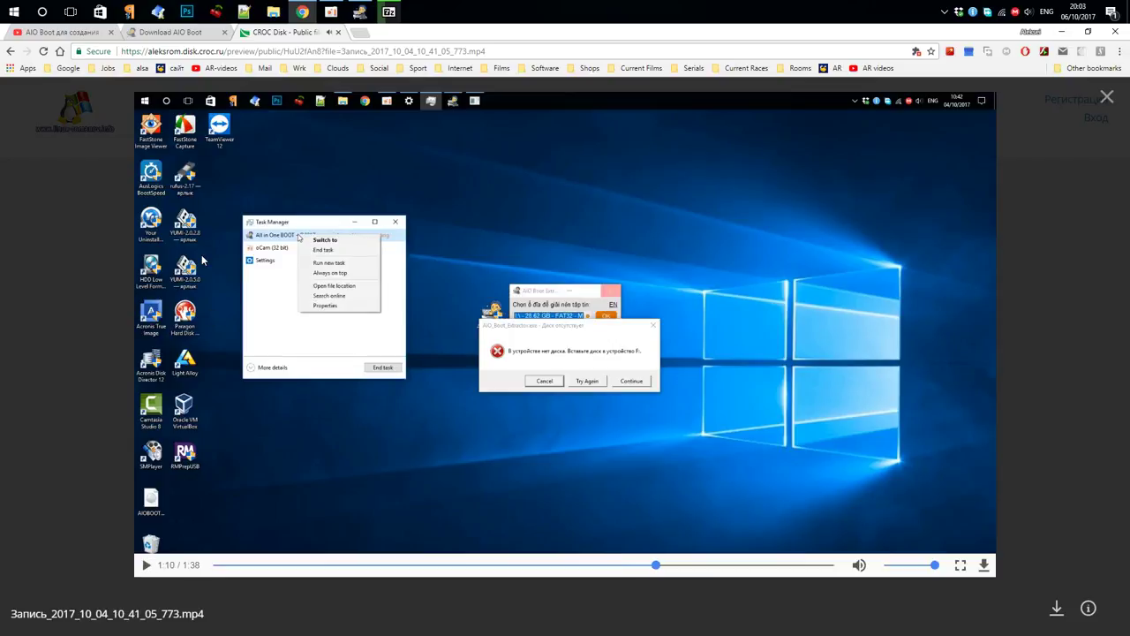
click(1062, 33)
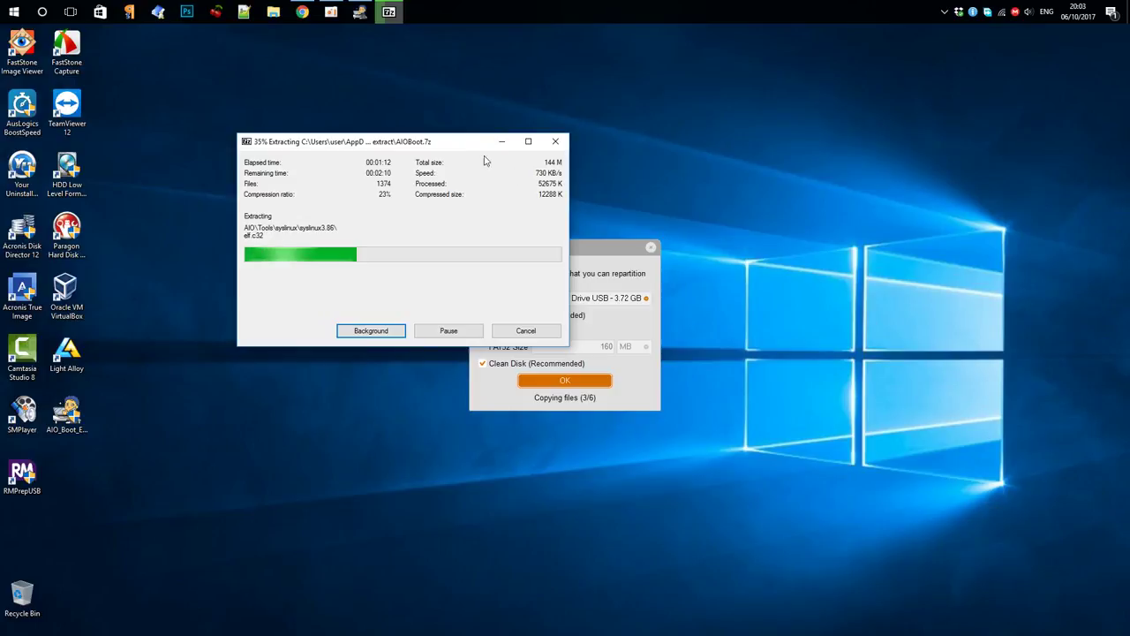
drag(481, 144, 378, 91)
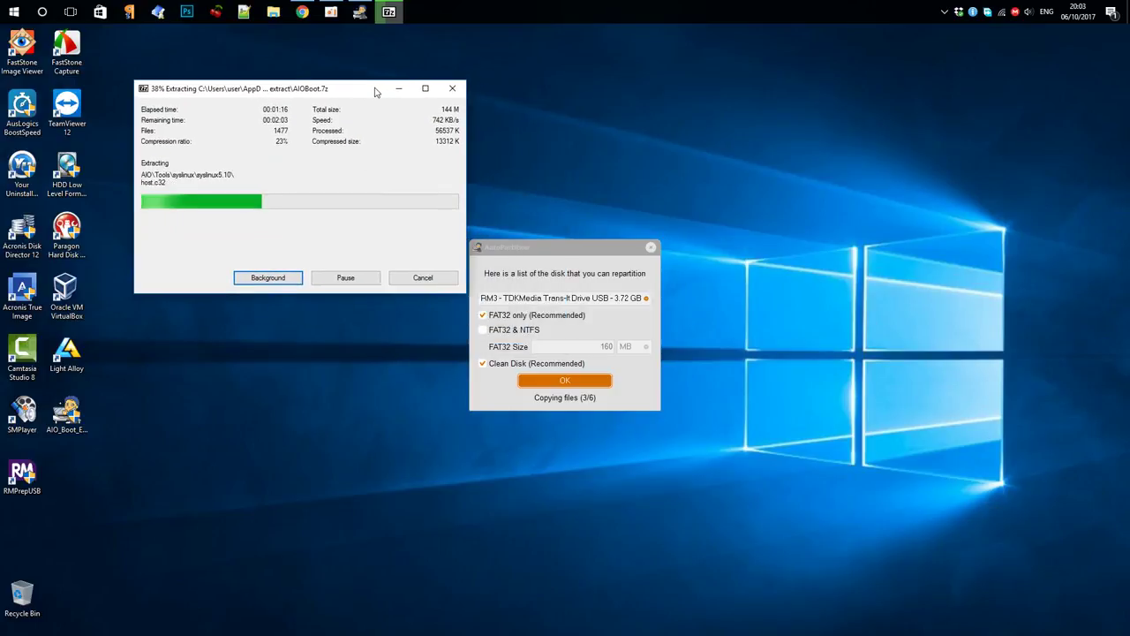
Inspect removable Disk 1's drive letter and path settings in Disk Management, cancel them and minimize the window
right_click(14, 15)
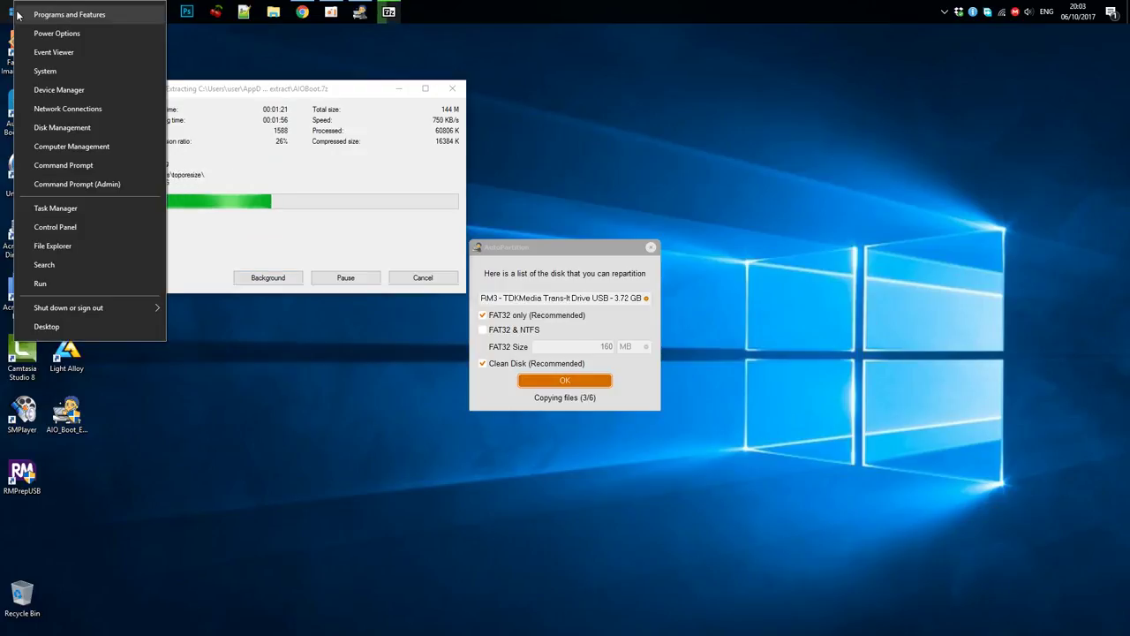
click(70, 126)
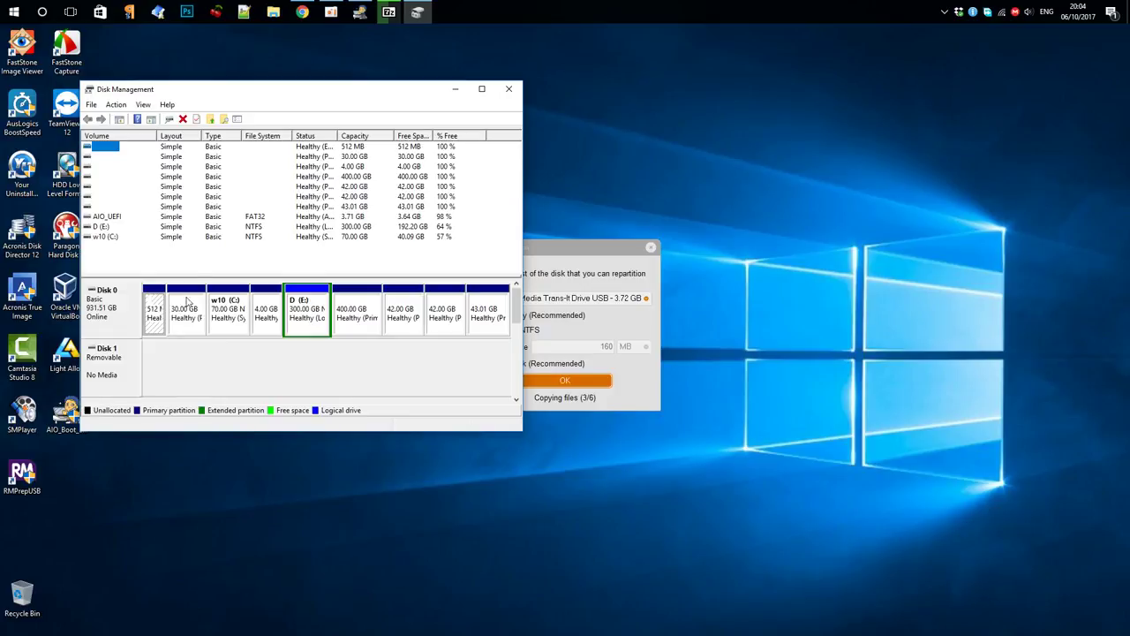
right_click(110, 361)
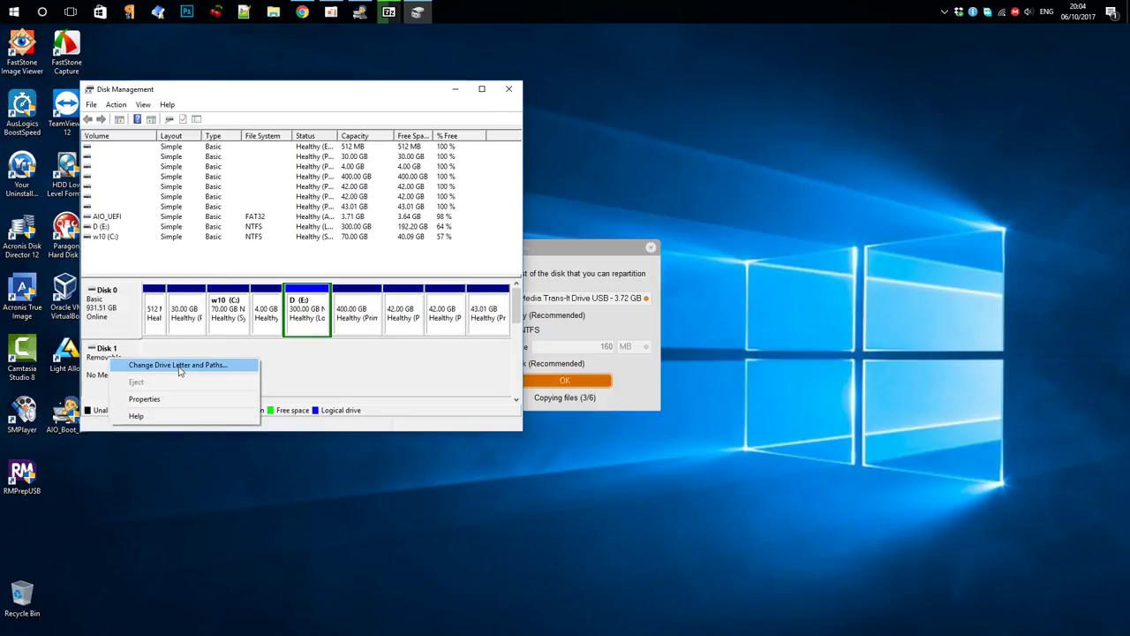
click(179, 366)
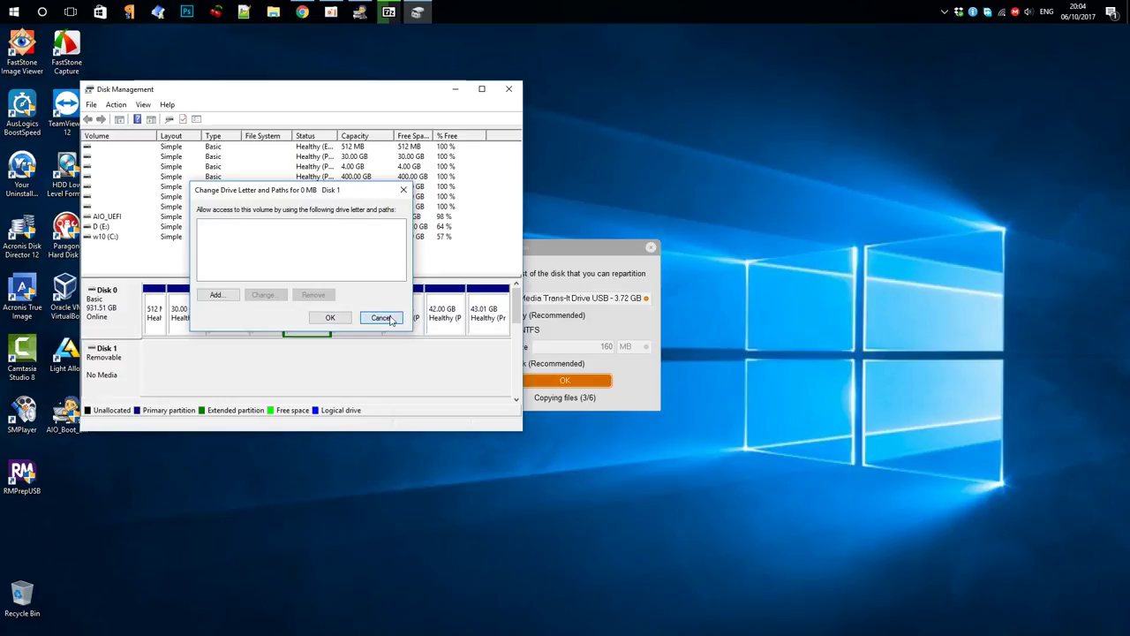
click(380, 318)
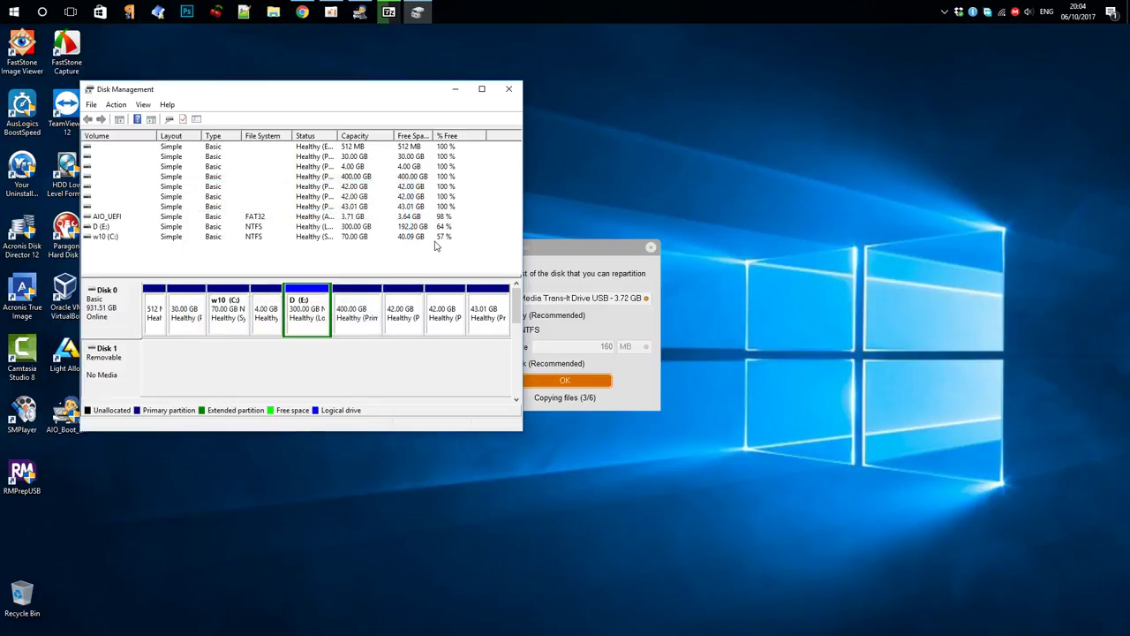
click(455, 90)
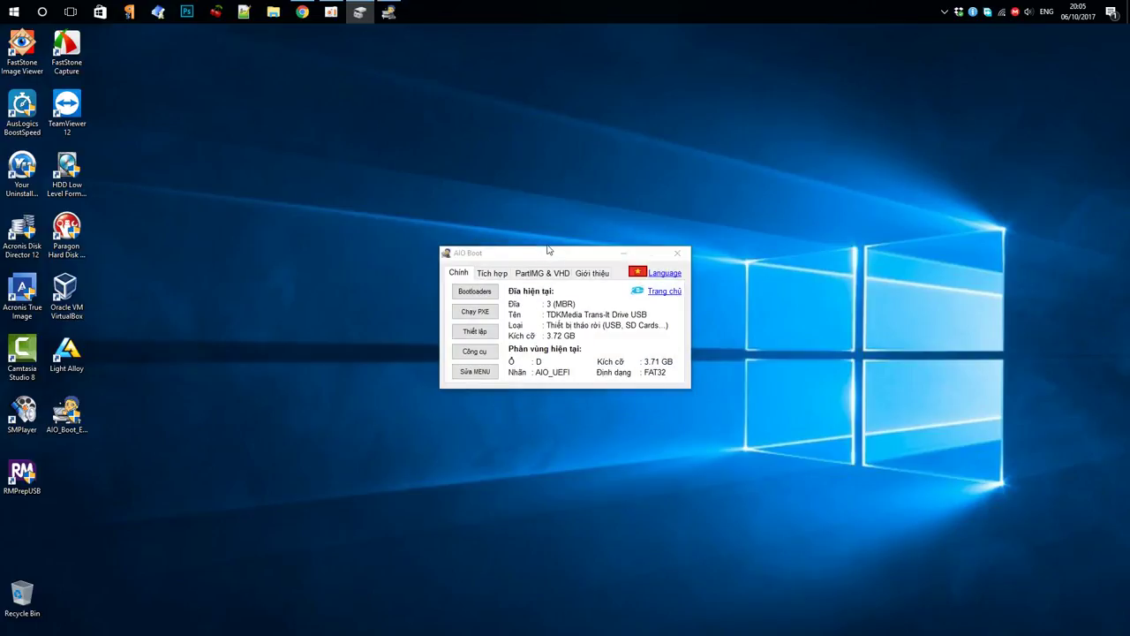
Switch the AIO Boot interface language to Russian and install the Grub2 bootloader, closing the Bootloaders dialog
click(665, 274)
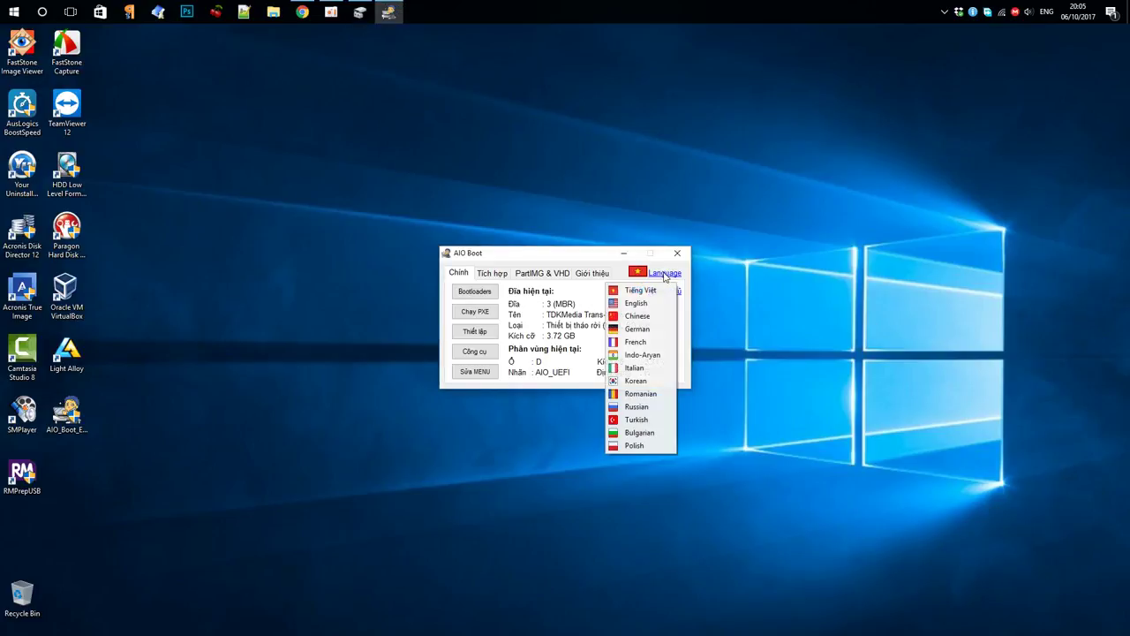
click(635, 407)
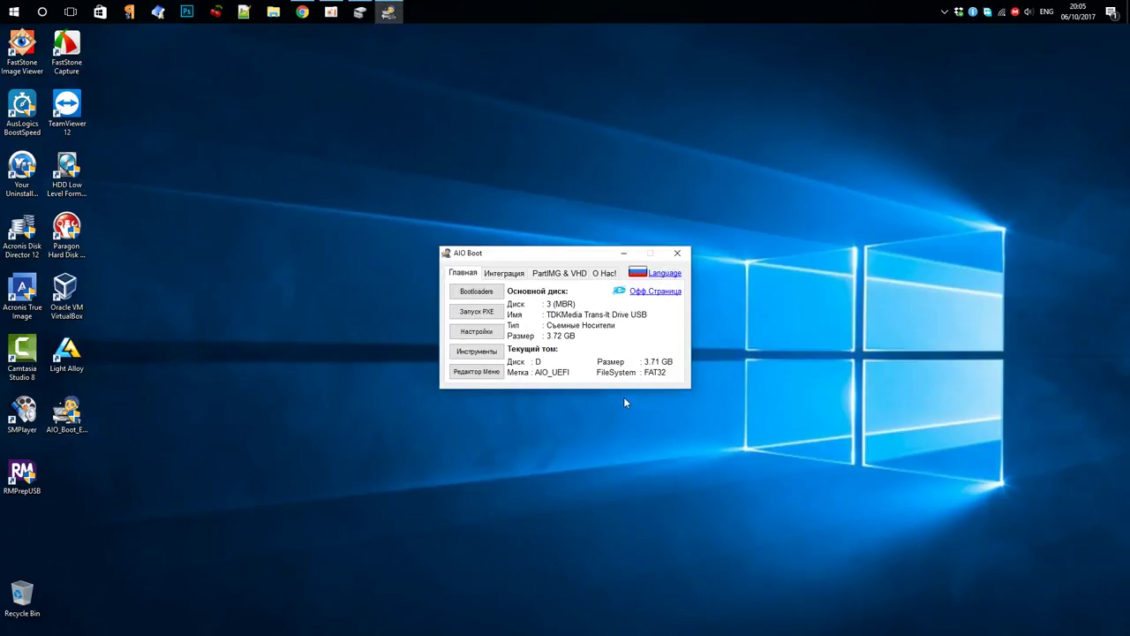
click(477, 294)
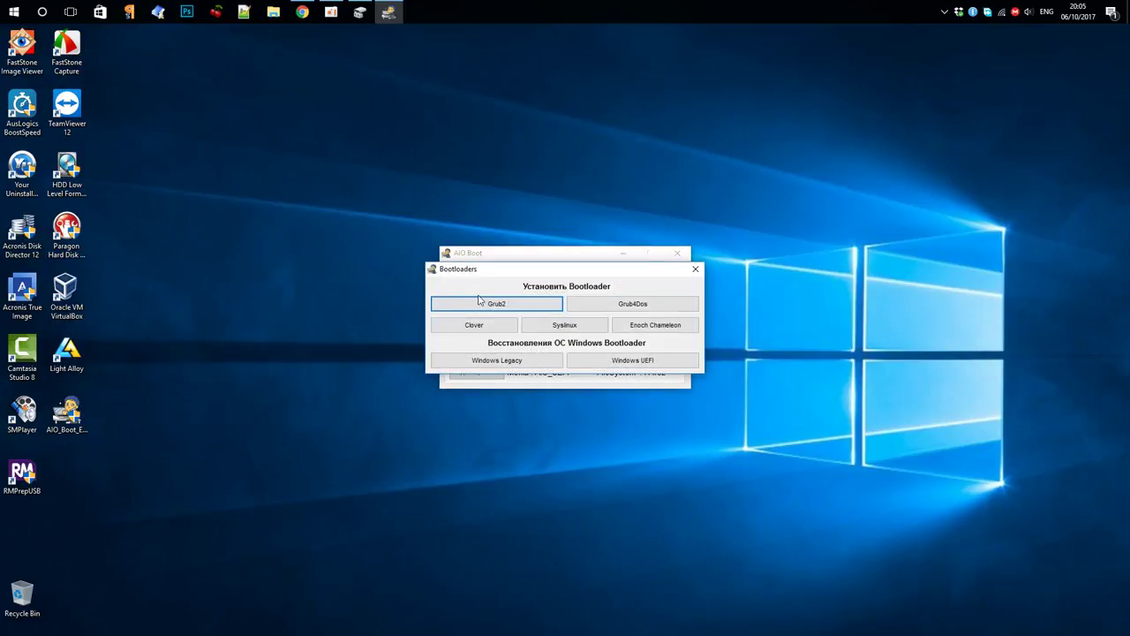
click(481, 304)
click(564, 339)
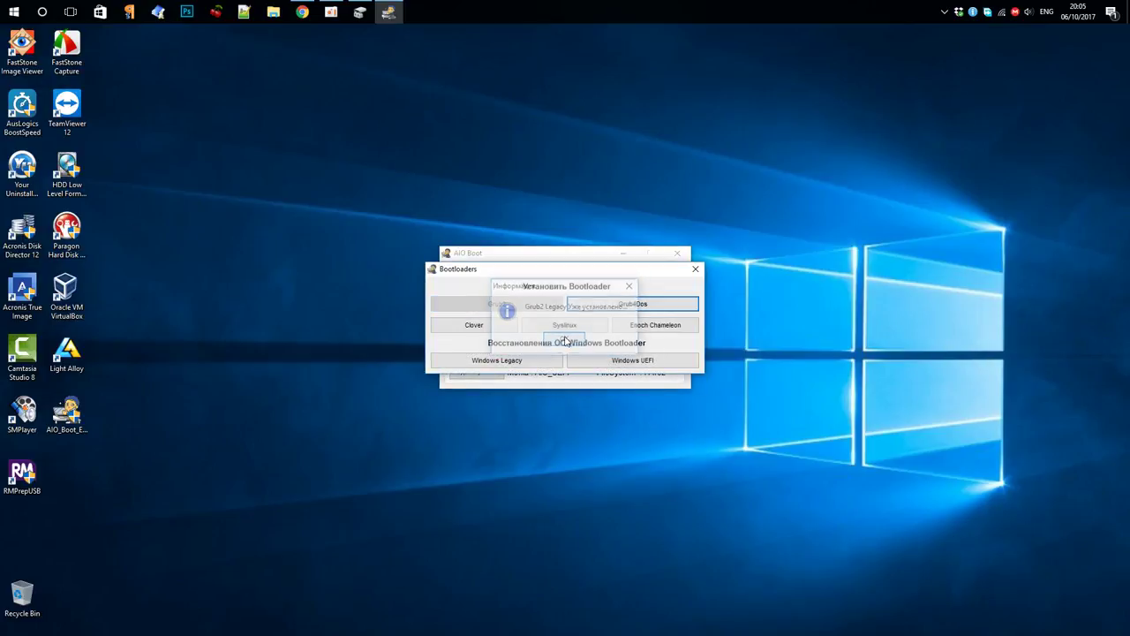
click(696, 268)
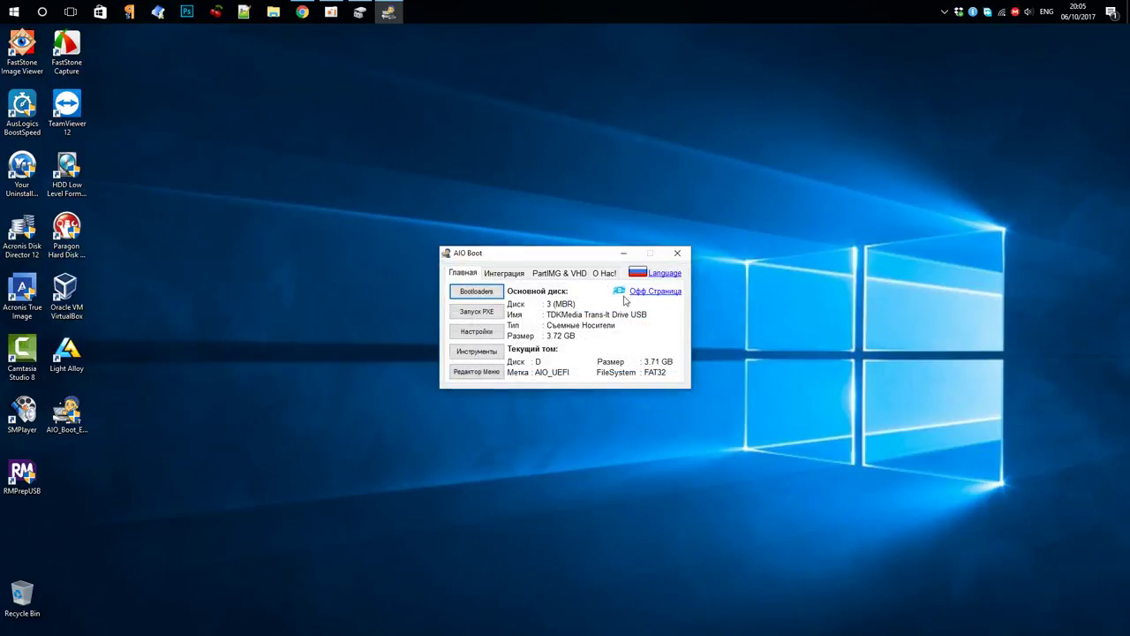
In the AIO Boot settings, set the Grub2 language to Russian and the font size to Большой
click(477, 332)
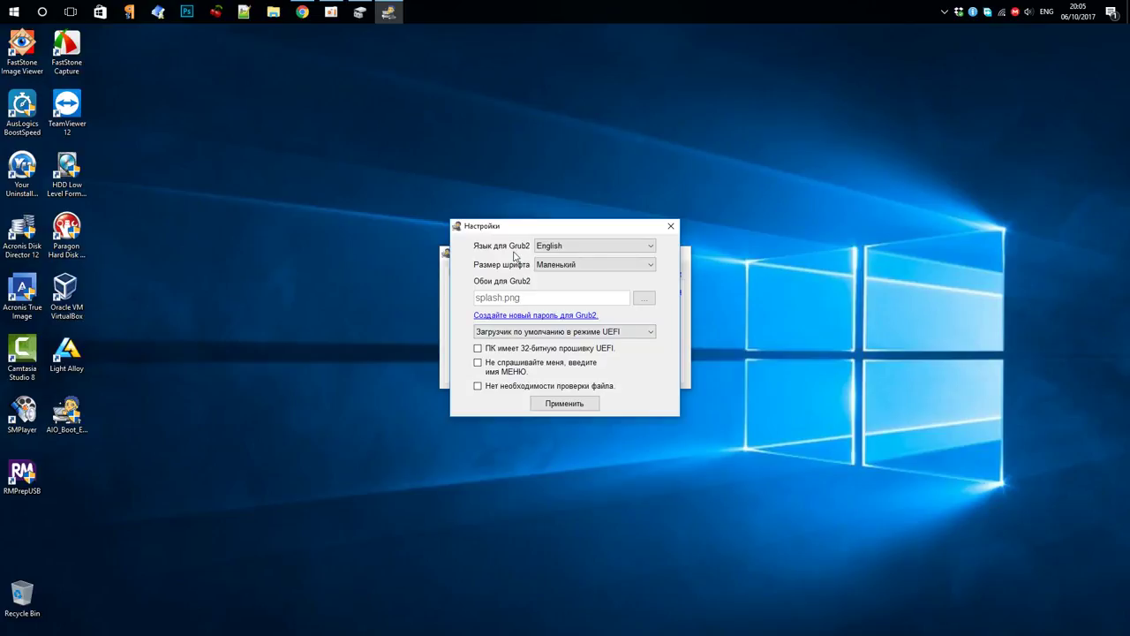
click(651, 248)
click(651, 344)
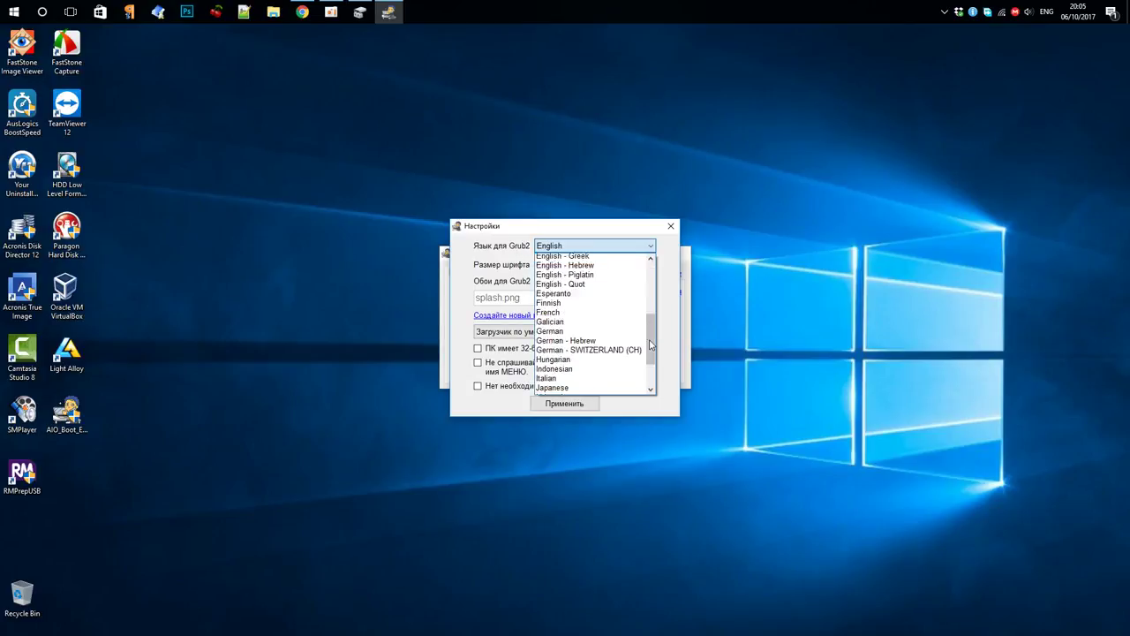
scroll(652, 345, down, 3)
click(563, 389)
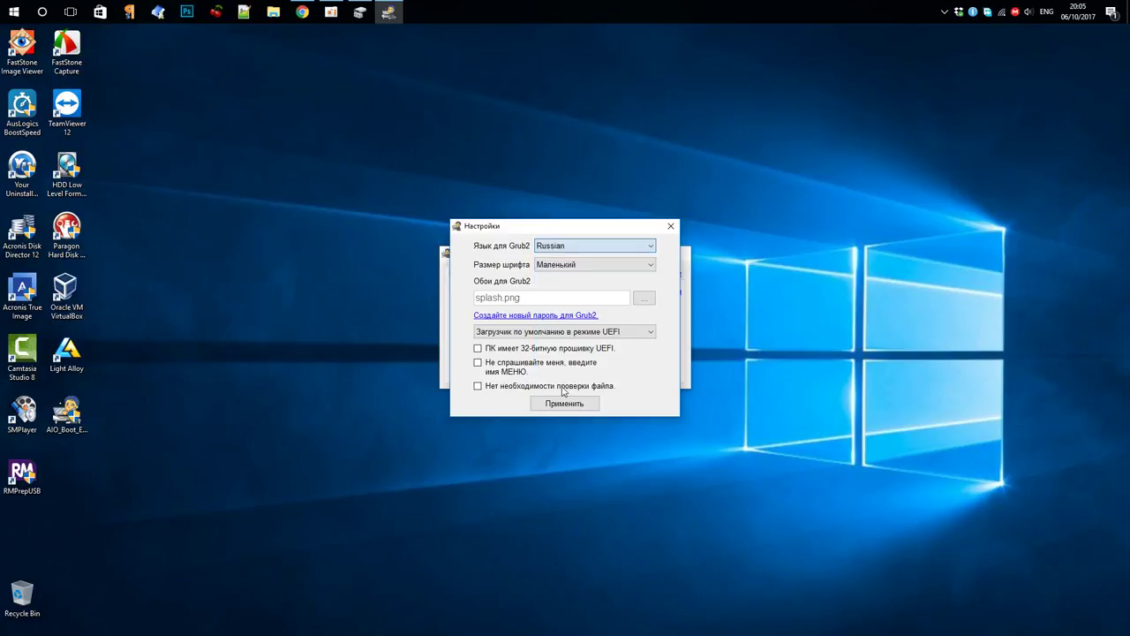
click(651, 265)
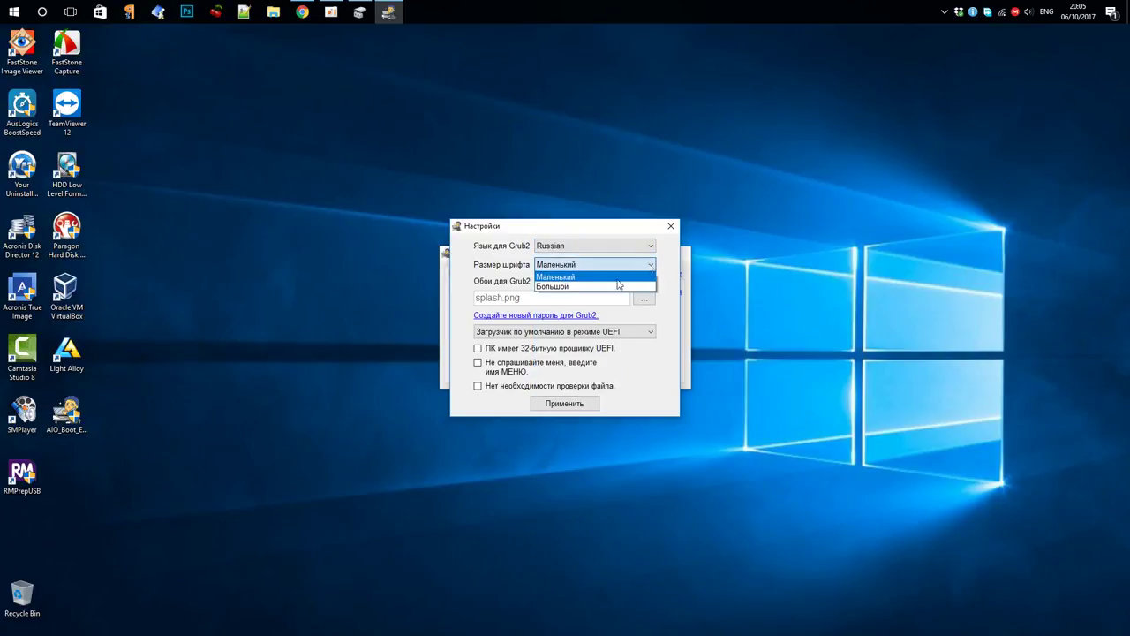
click(611, 287)
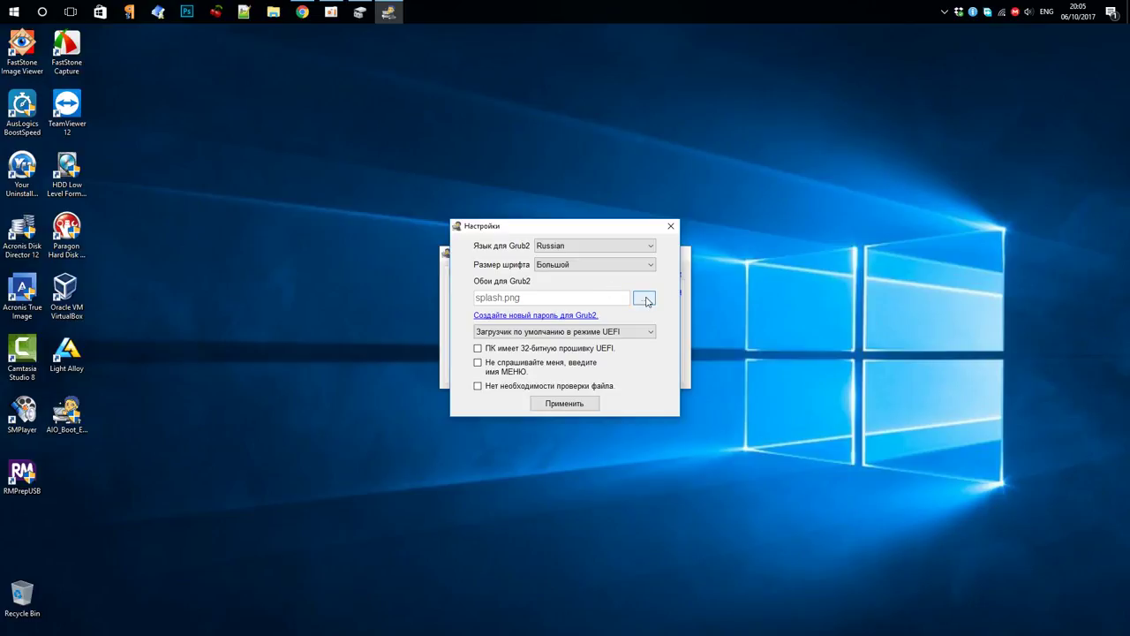
Choose the not-dot.jpg image from E:\Downloads as the Grub2 wallpaper
click(645, 301)
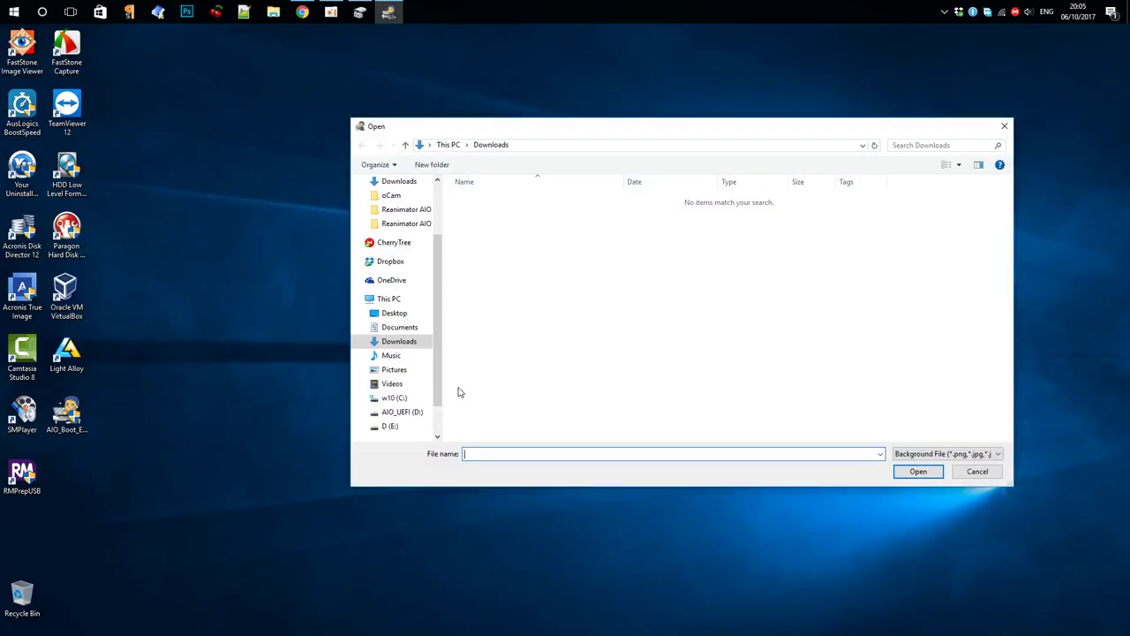
click(390, 427)
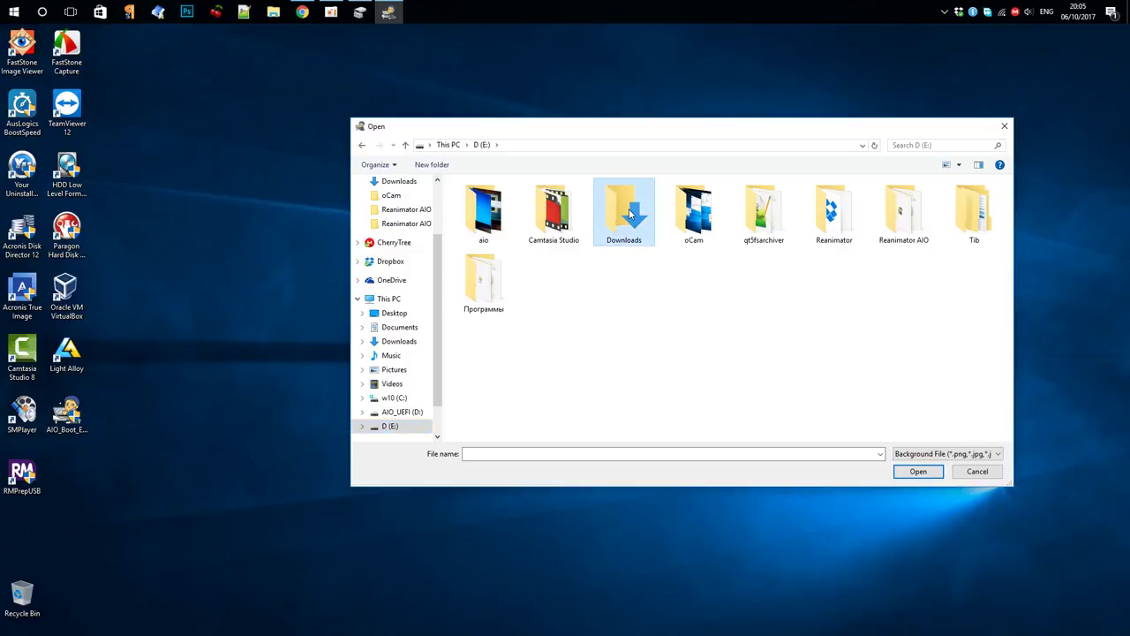
double_click(629, 208)
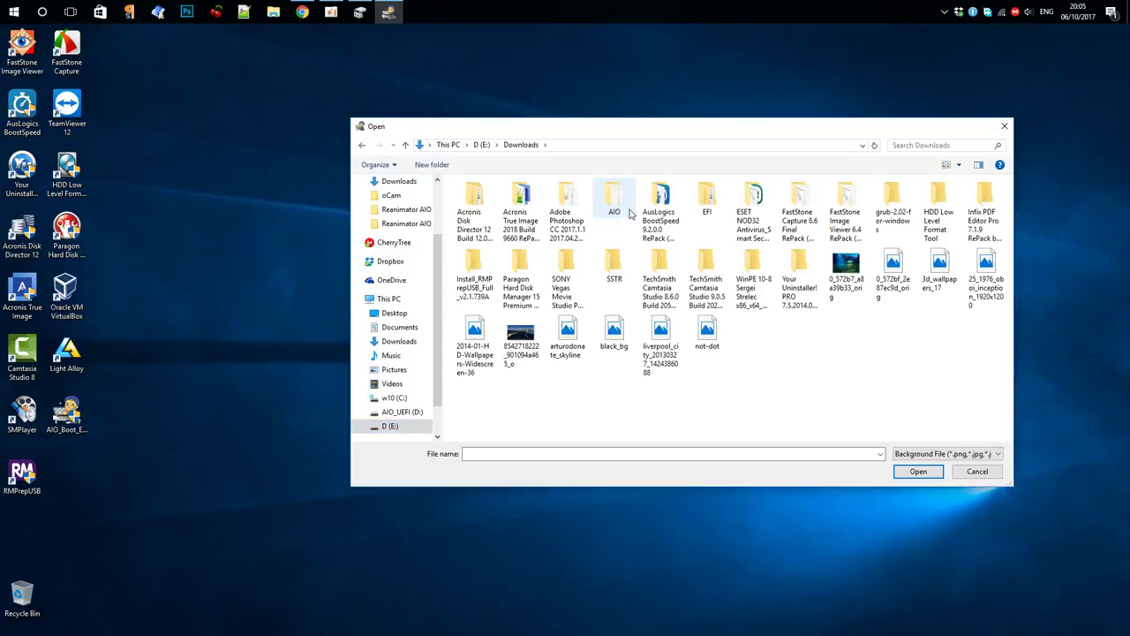
double_click(709, 338)
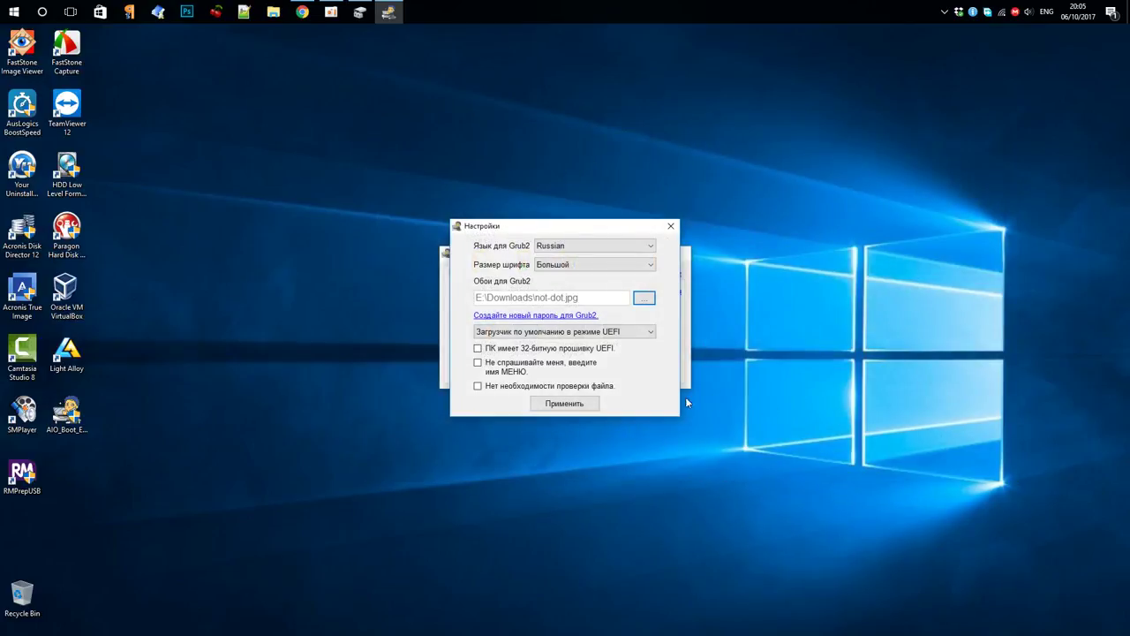
Enable the option to not ask for a menu name (Не спрашивайте меня, введите имя МЕНЮ) and apply the settings
click(485, 366)
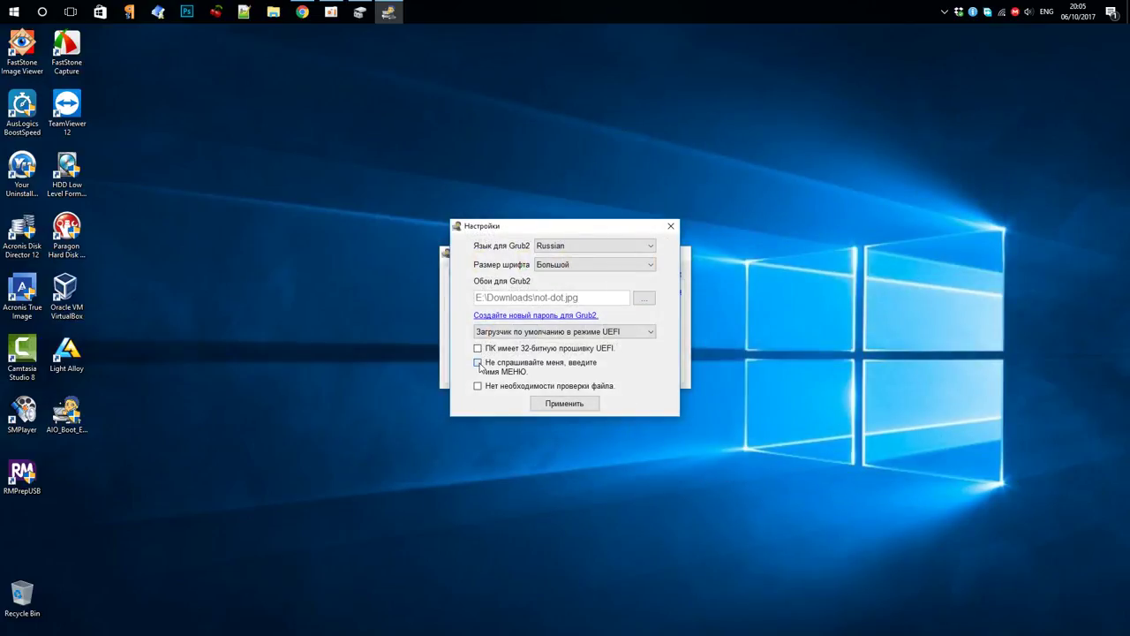
click(564, 404)
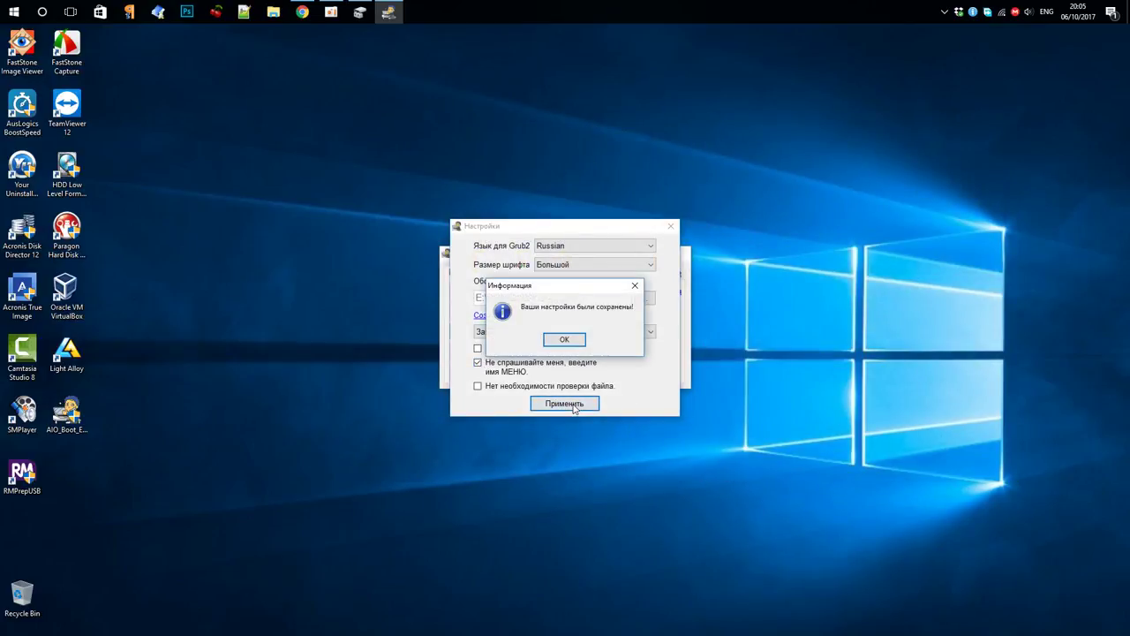
click(574, 344)
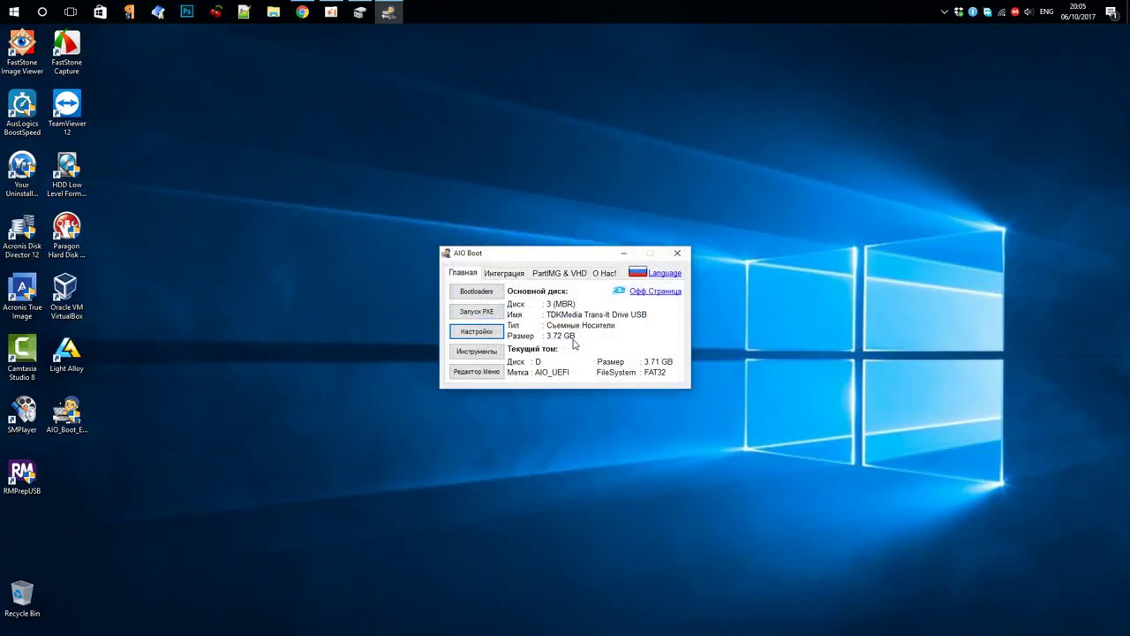
Try to open the AIO Boot menu editor and dismiss the information message
click(488, 372)
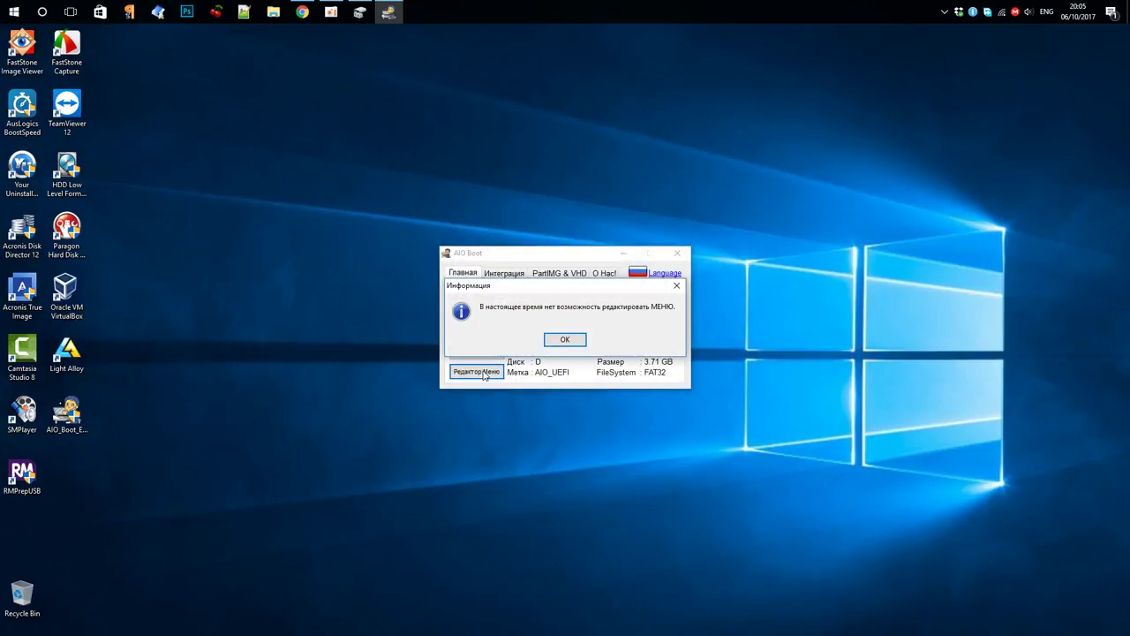
click(565, 340)
click(566, 341)
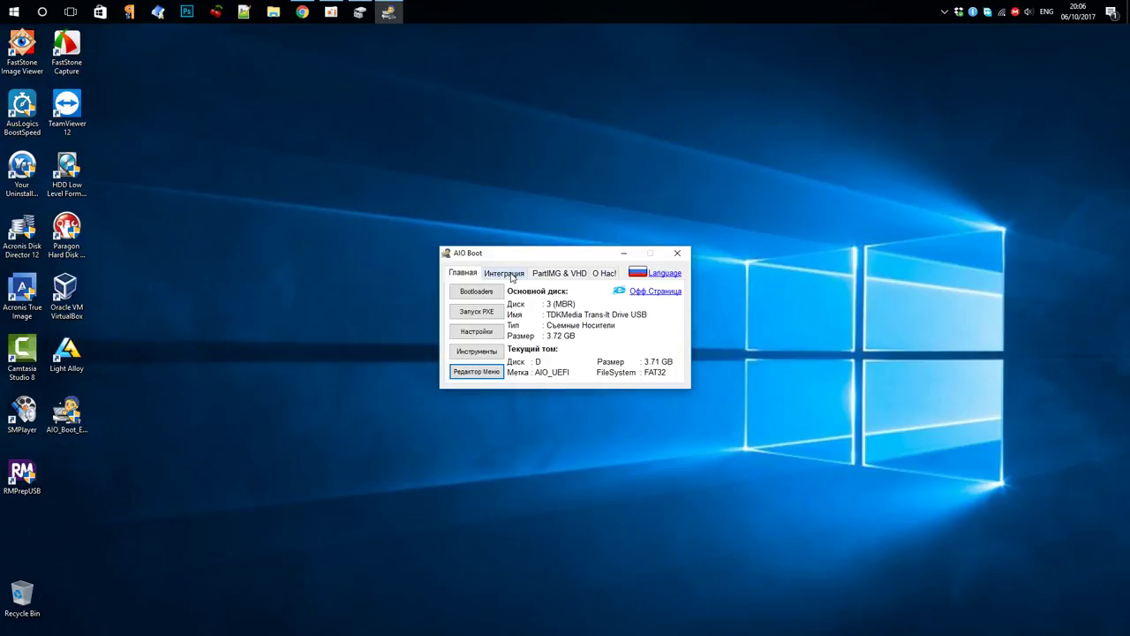
Examine the USB drive's partition list in the partition management tool, and close it and the tools window
click(486, 351)
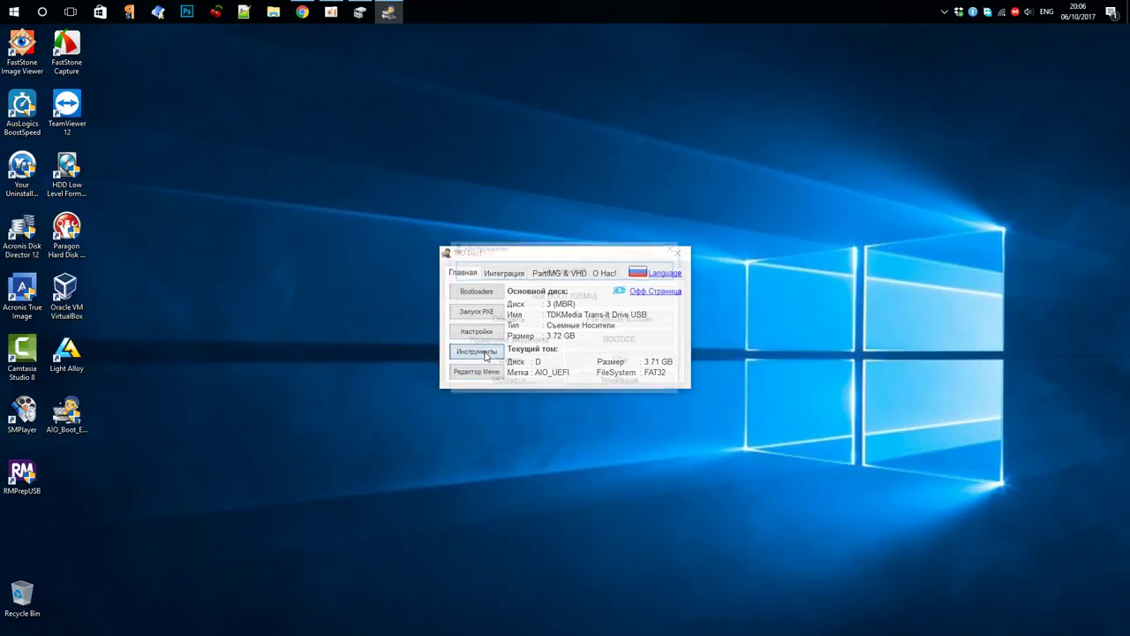
click(505, 344)
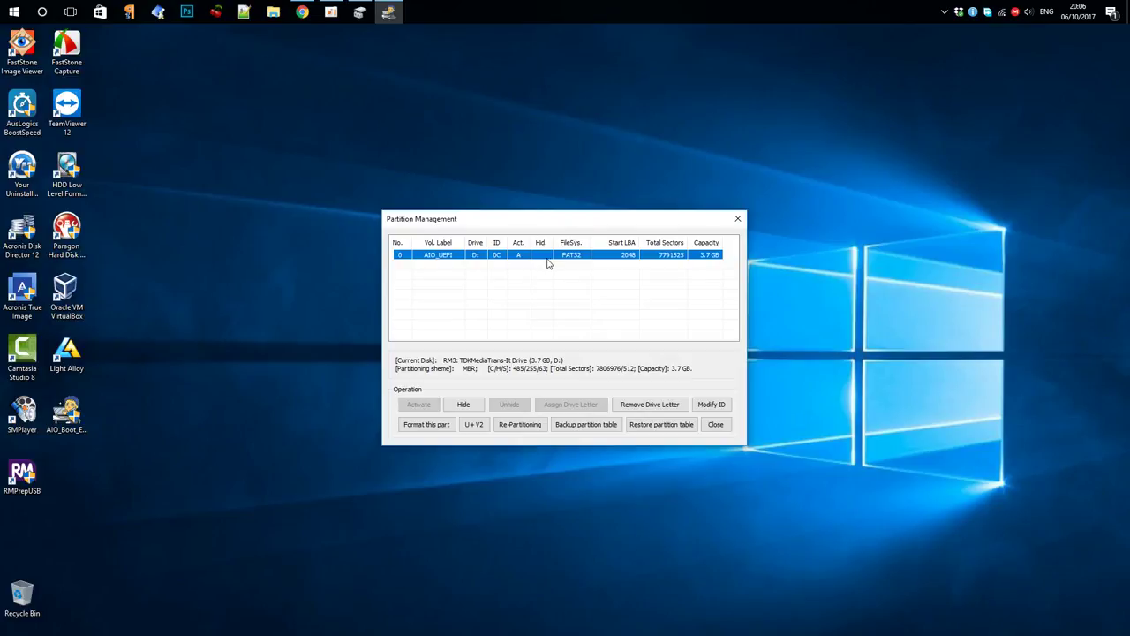
click(715, 424)
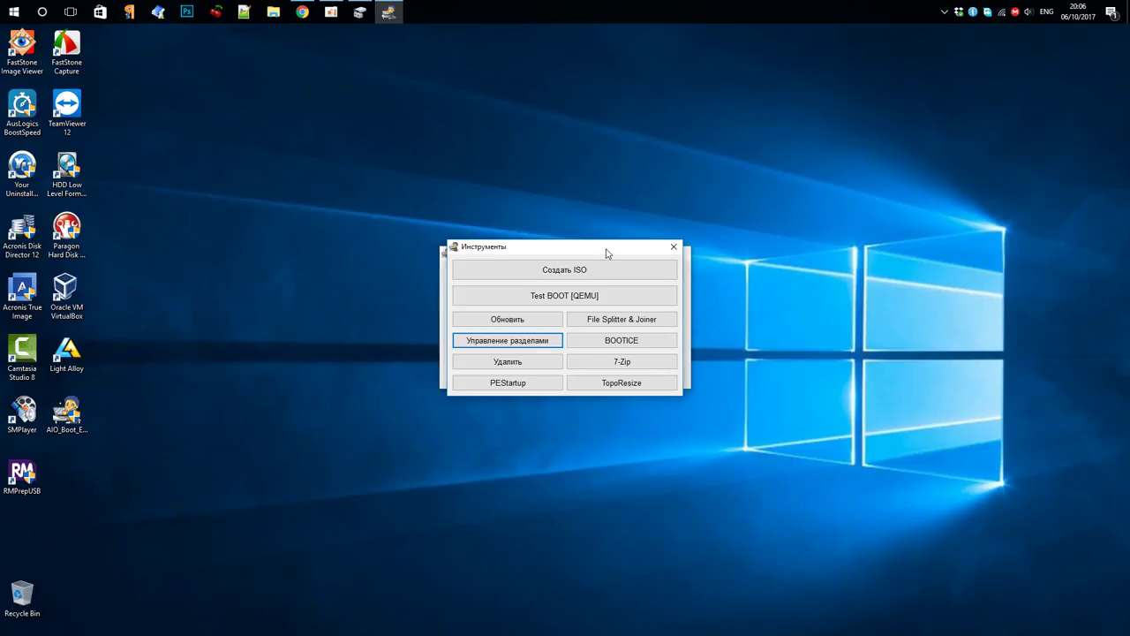
drag(606, 253, 733, 229)
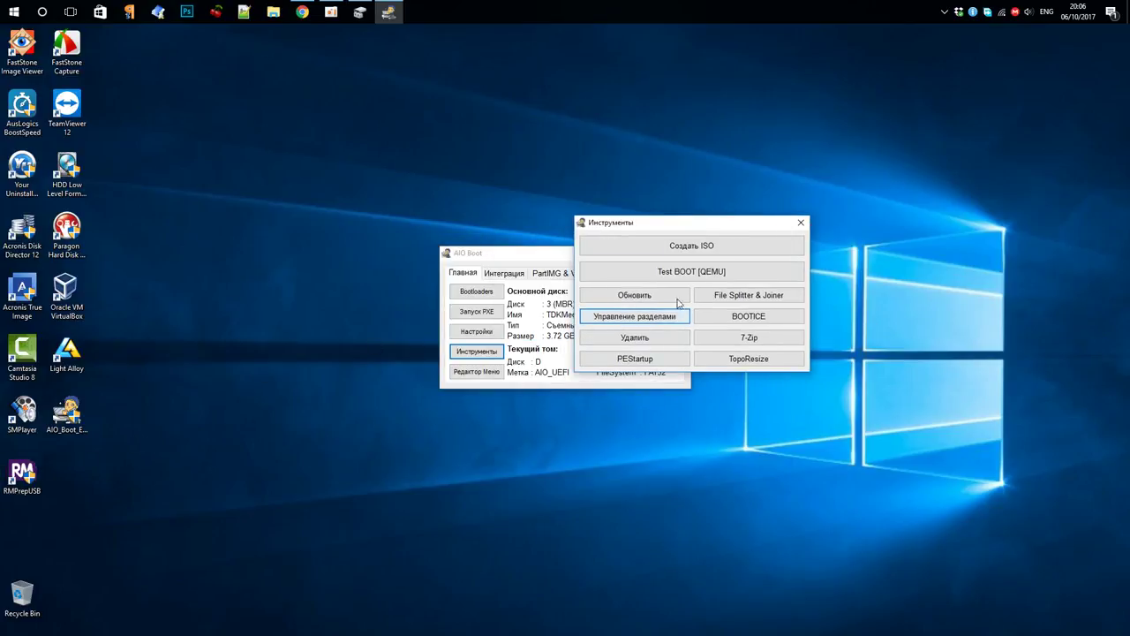
click(802, 223)
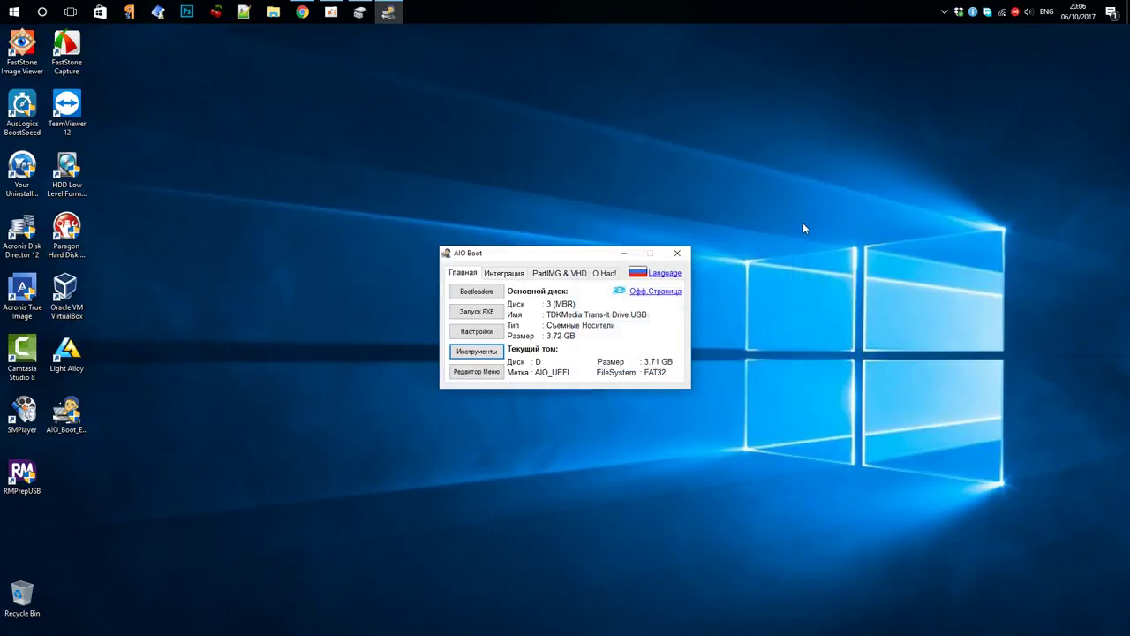
For integration, choose the DOS Program package category with automatic detection (Автоматически определять)
click(509, 276)
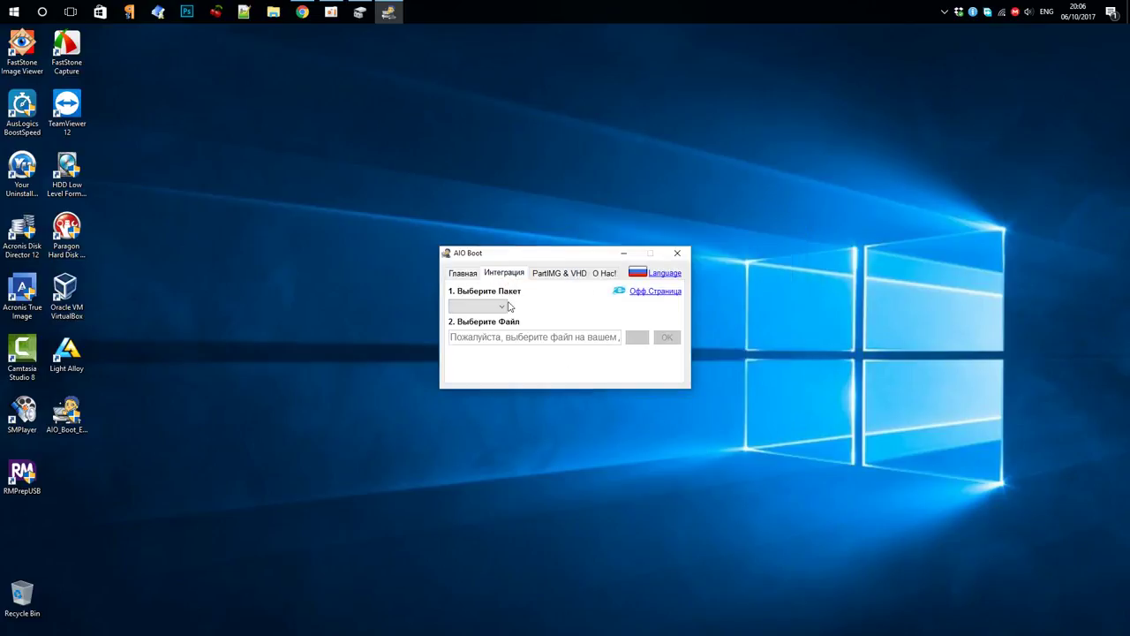
click(501, 307)
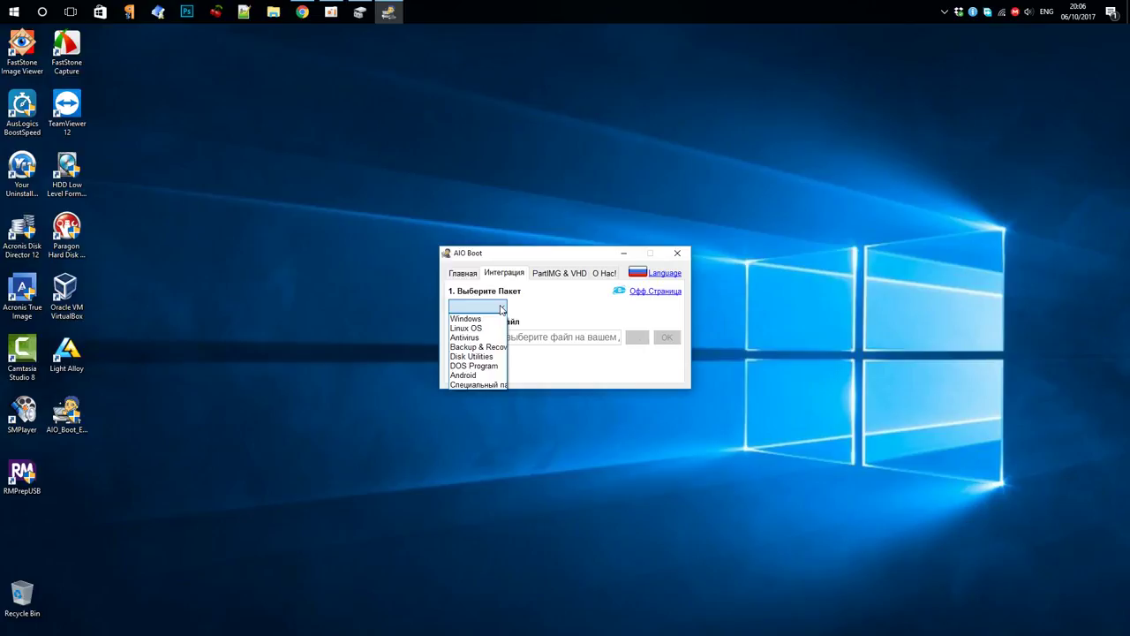
click(474, 366)
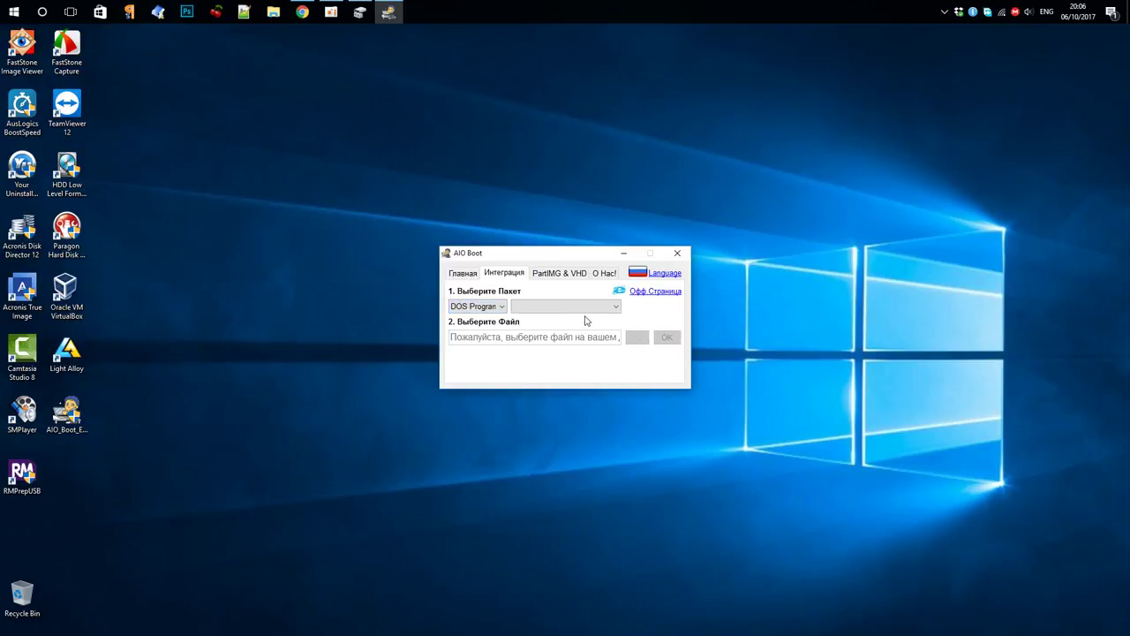
click(616, 307)
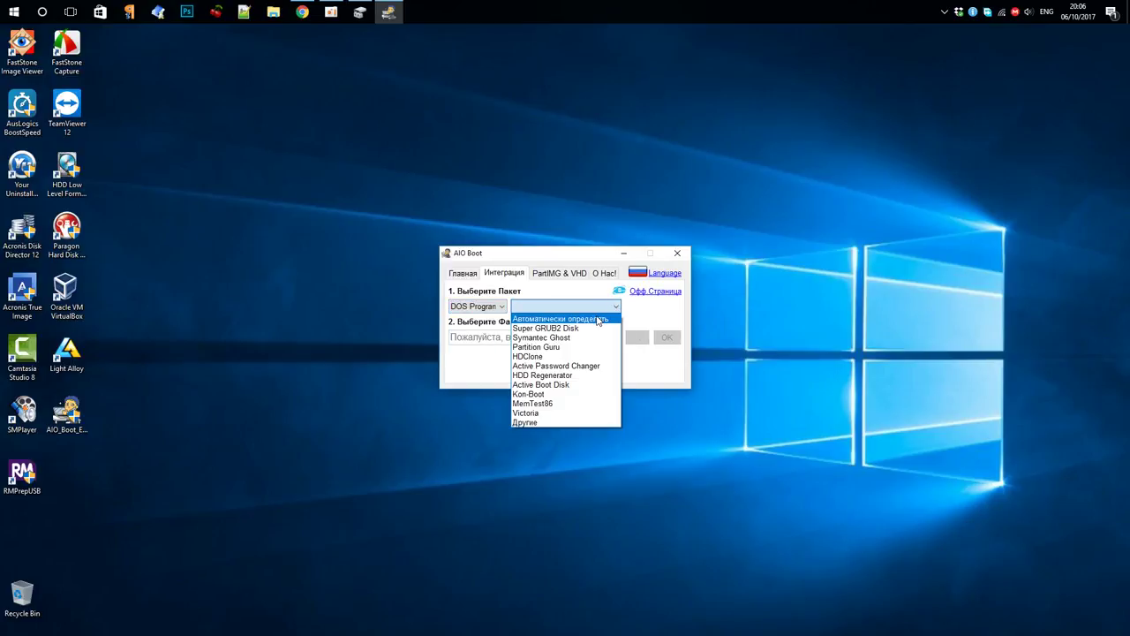
click(598, 319)
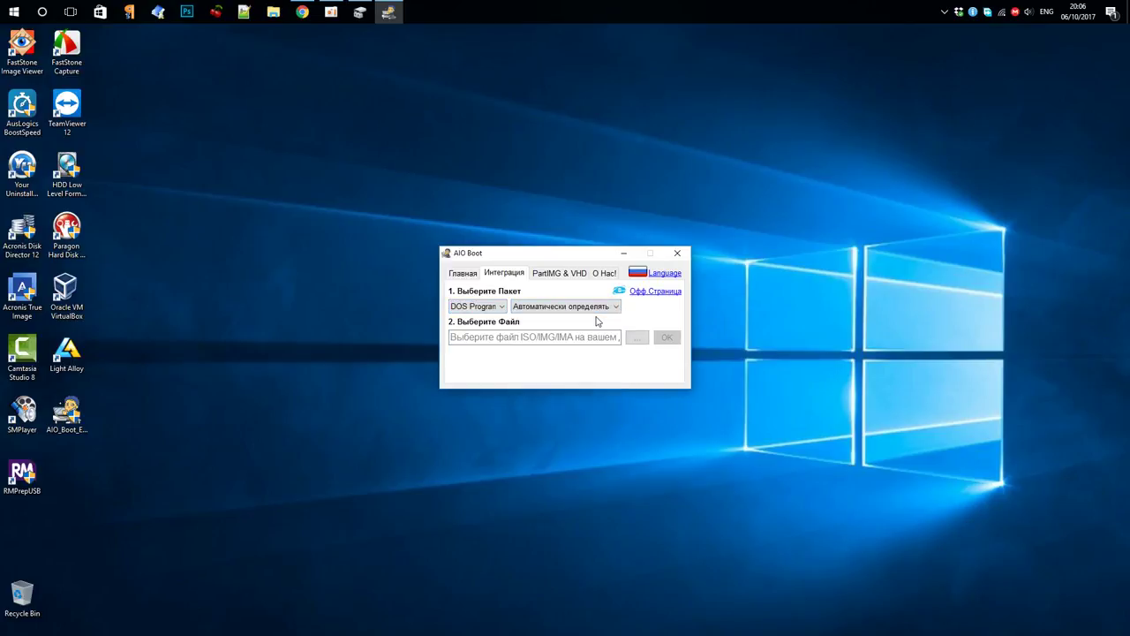
Integrate the new_os_prober ISO from the Reanimator AIO folder on drive E: into the USB drive
click(635, 339)
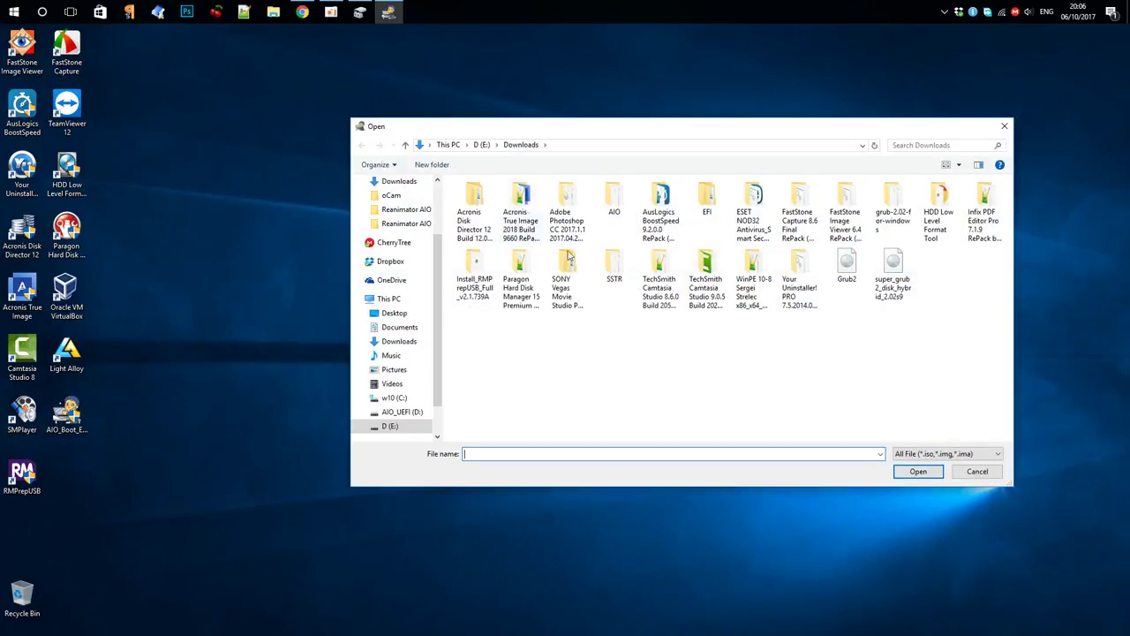
click(483, 147)
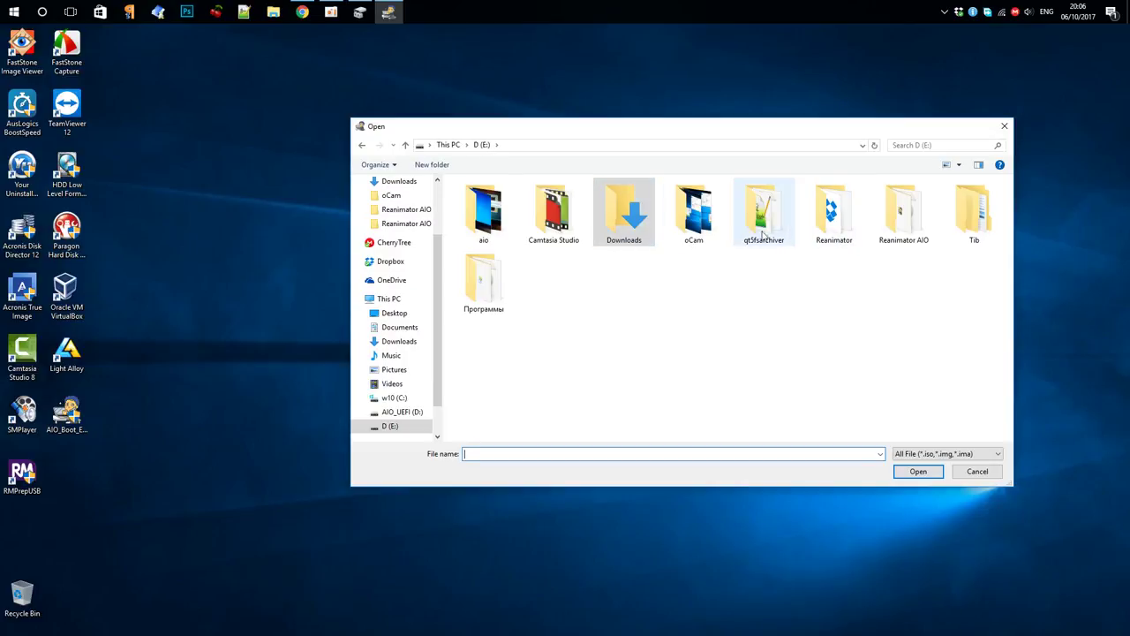
click(888, 226)
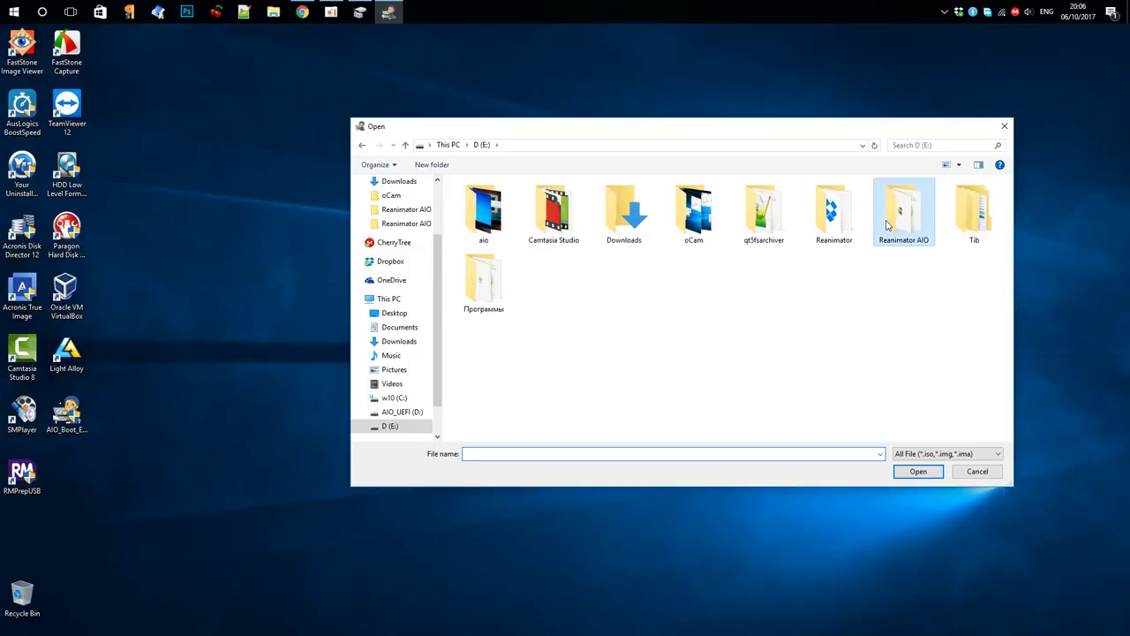
double_click(888, 226)
click(505, 299)
click(919, 470)
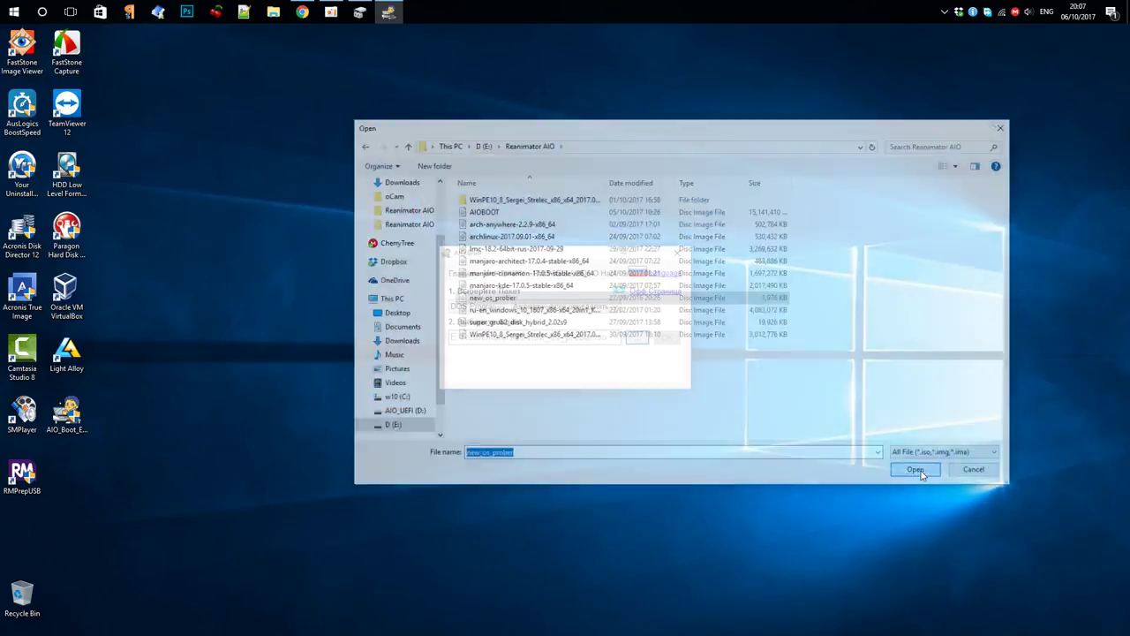
click(669, 339)
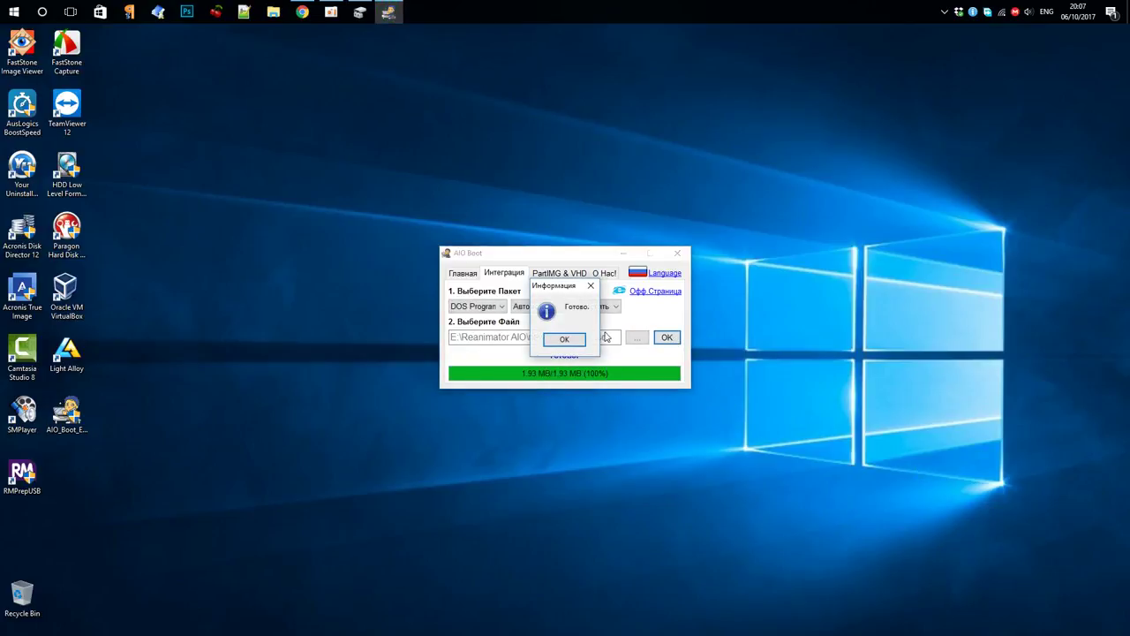
click(569, 339)
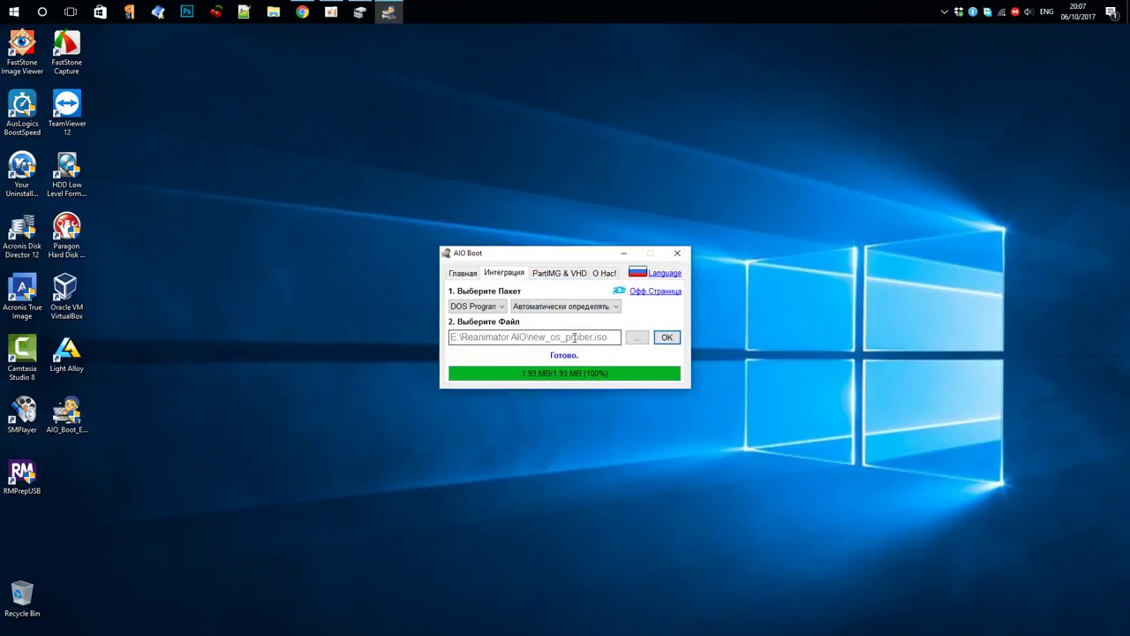
Integrate the super_grub2_disk_hybrid_2.02s9 image as another DOS Program package and dismiss the completion message
click(643, 339)
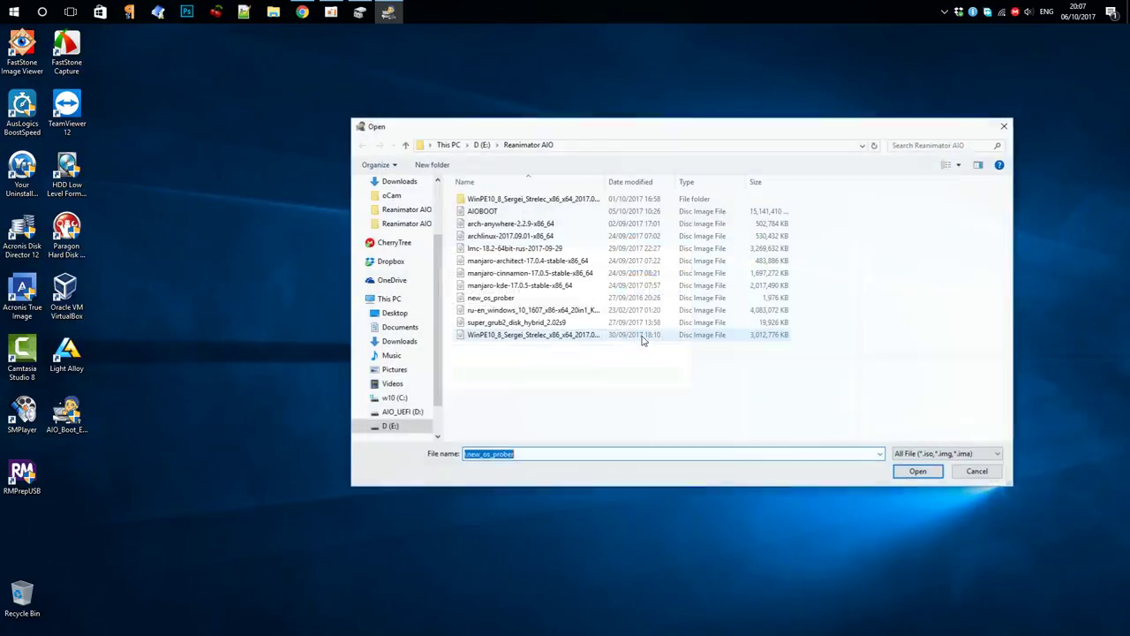
click(562, 325)
click(919, 471)
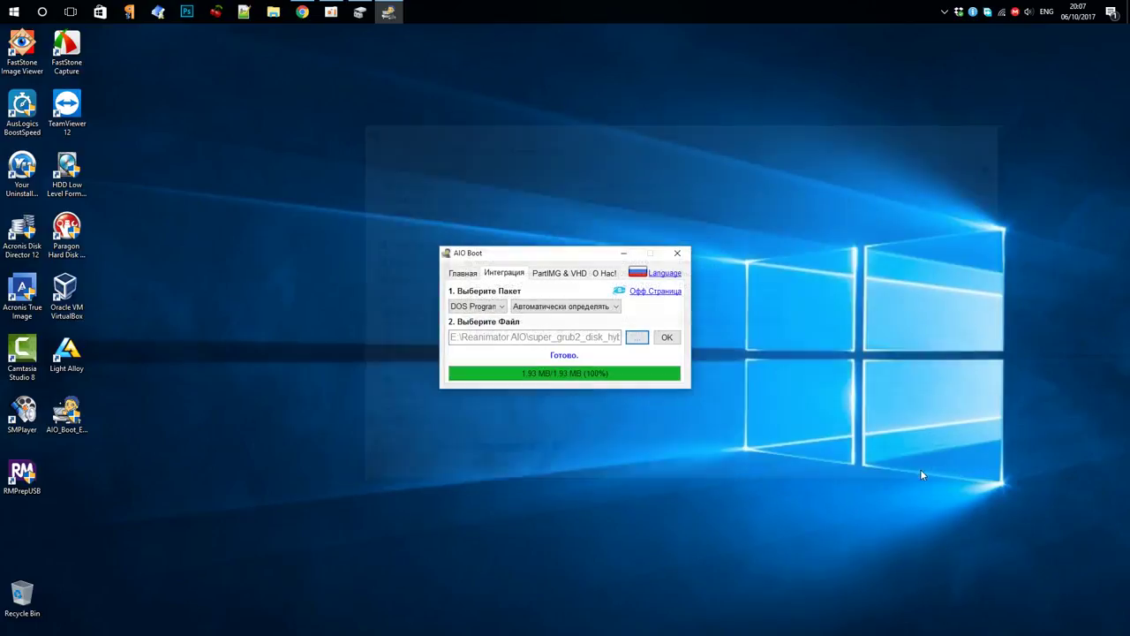
click(668, 338)
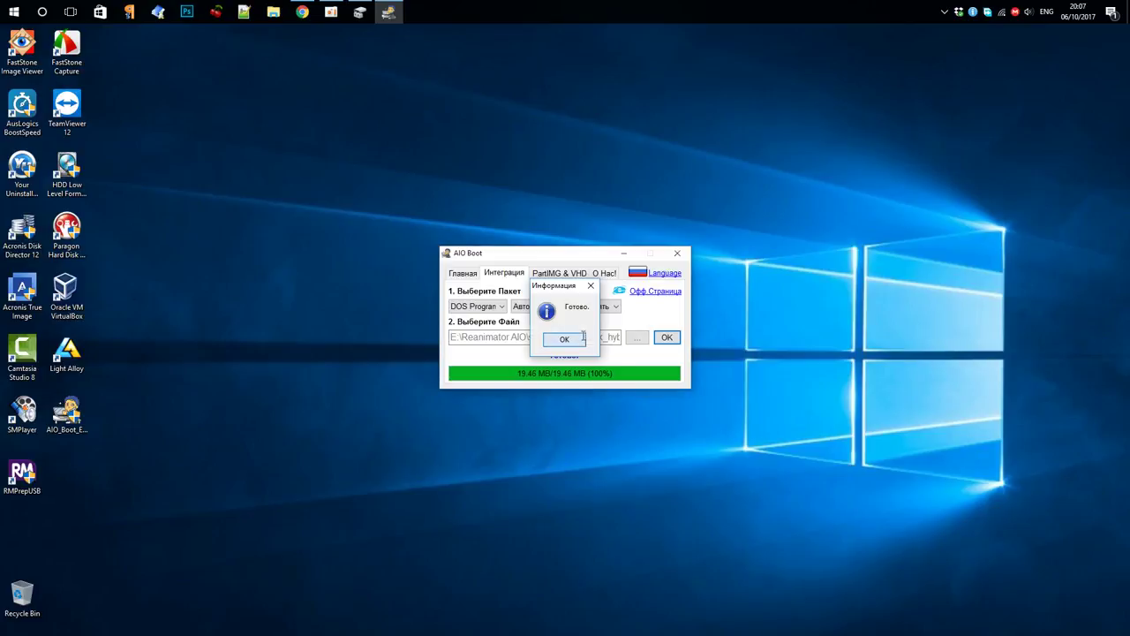
click(579, 339)
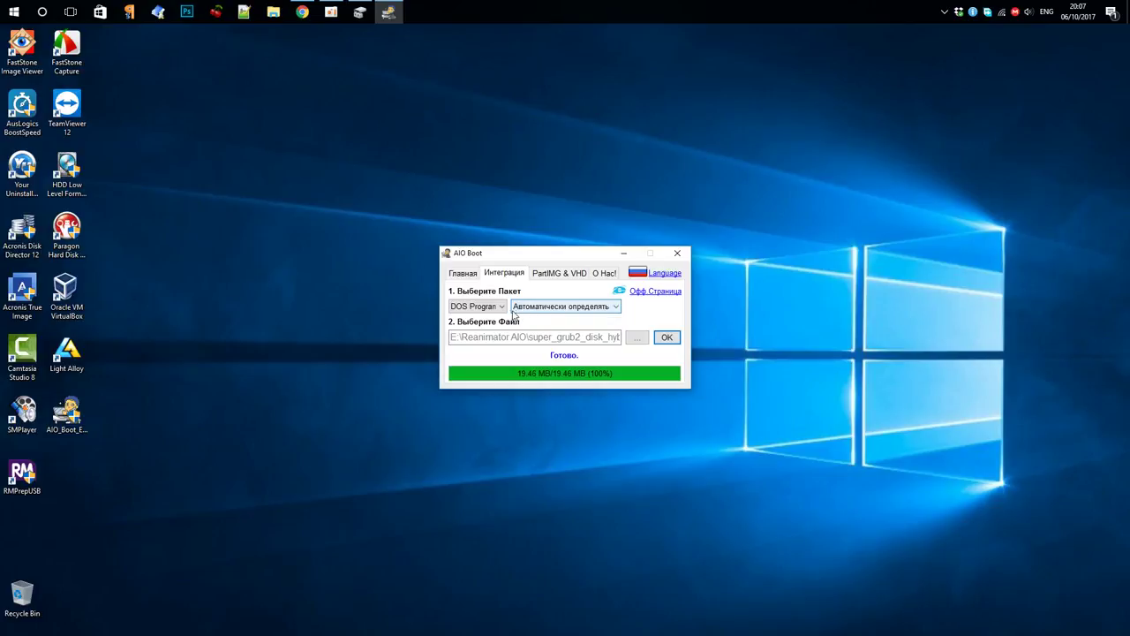
Switch the package category to Linux OS with automatic detection (Автоматически определять)
click(492, 307)
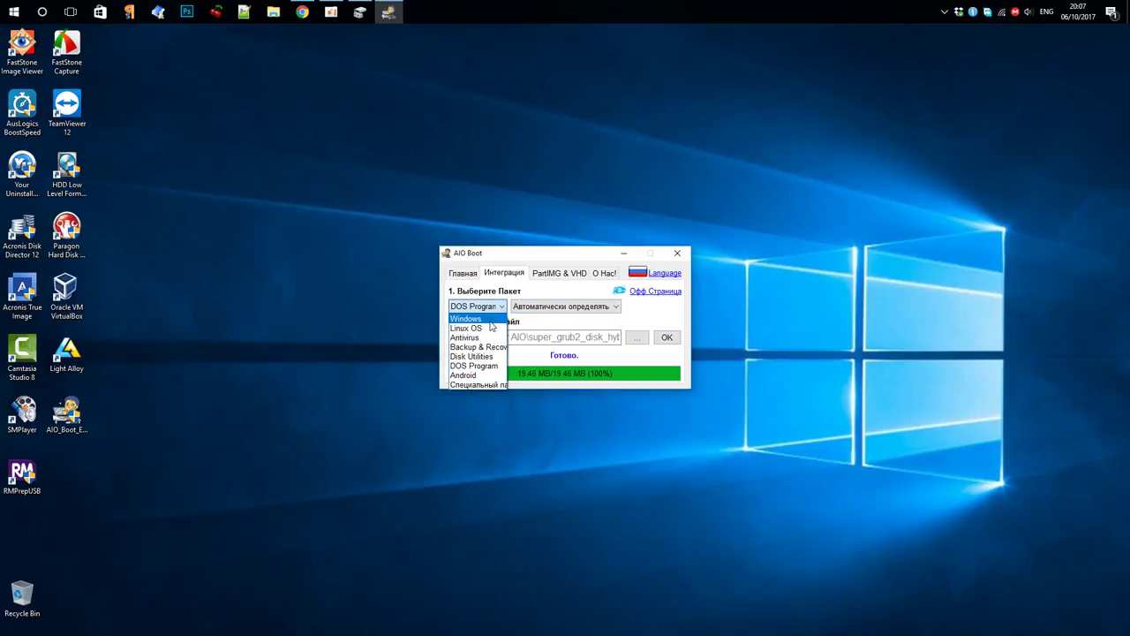
click(491, 327)
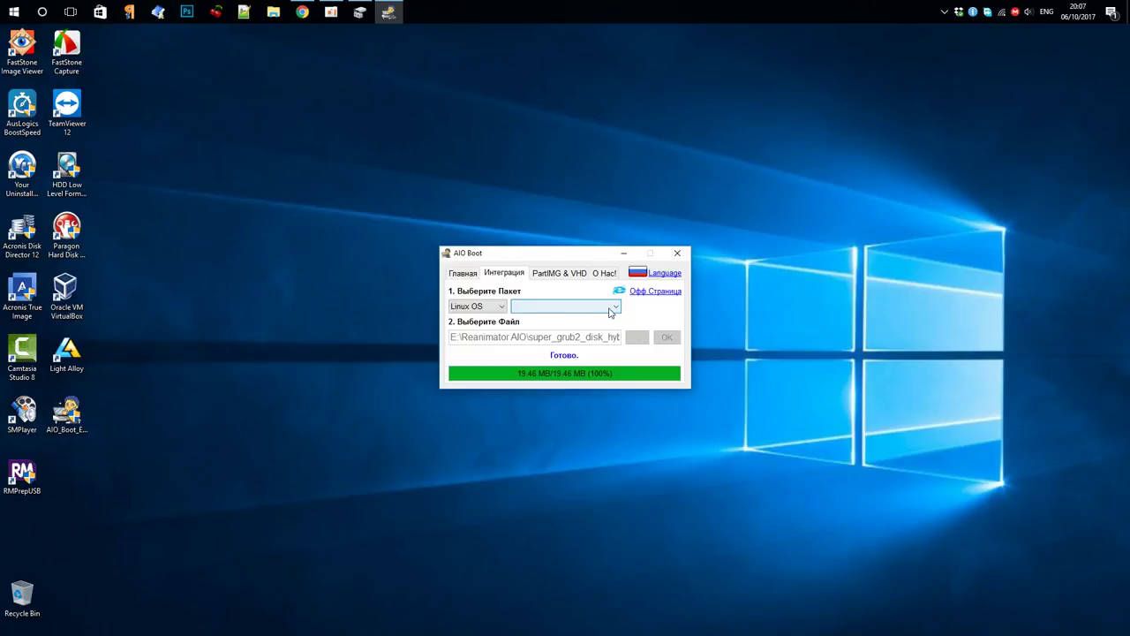
click(609, 307)
click(608, 320)
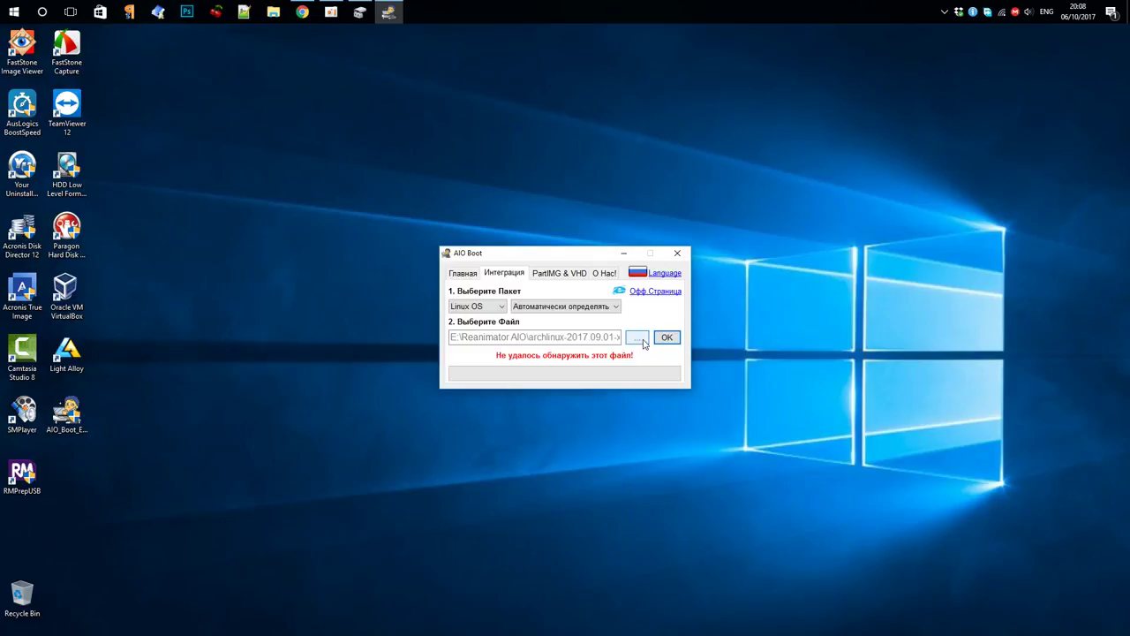
Set the Linux package to Arch Linux, start integrating the arch-anywhere-2.2.9-x86_64 ISO, and move the AIO Boot window aside
click(616, 306)
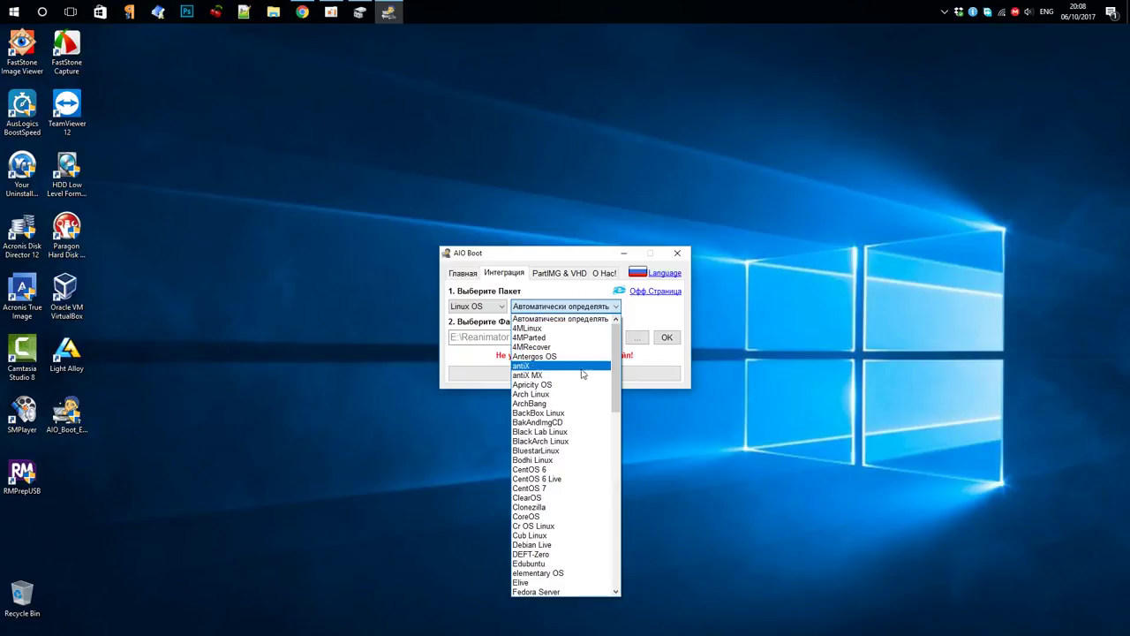
click(575, 394)
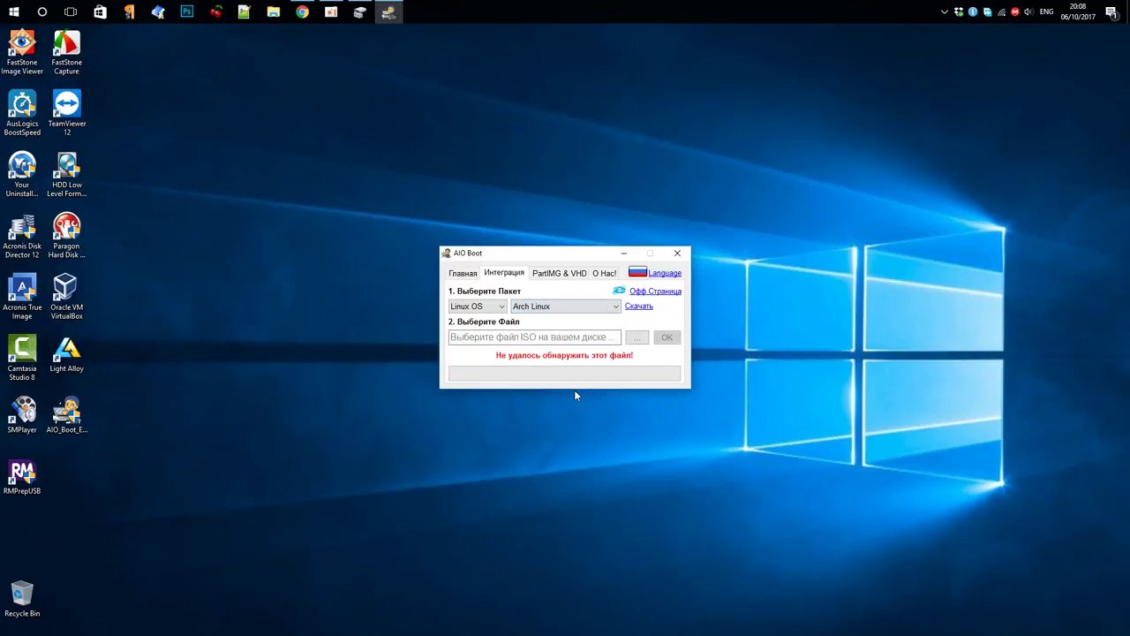
click(634, 340)
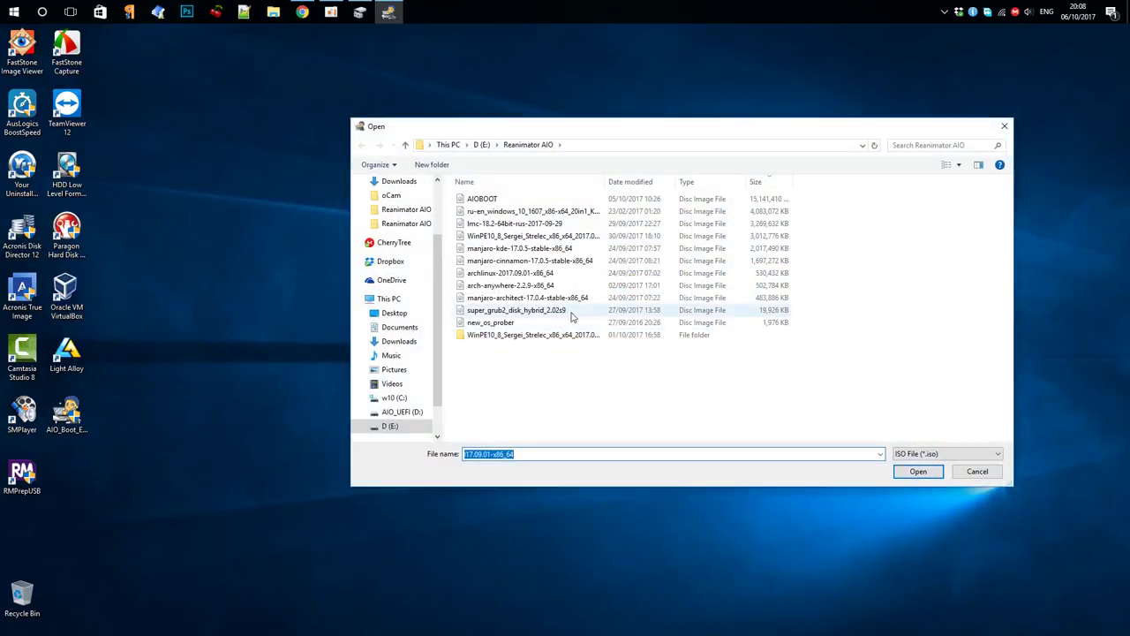
click(527, 287)
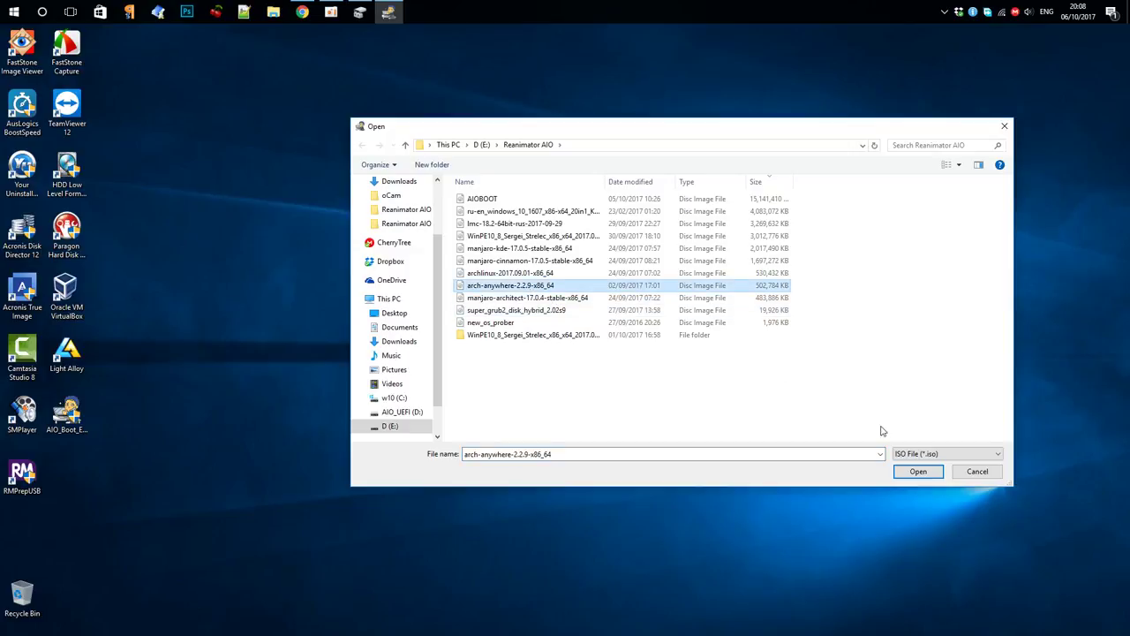
click(918, 472)
click(670, 339)
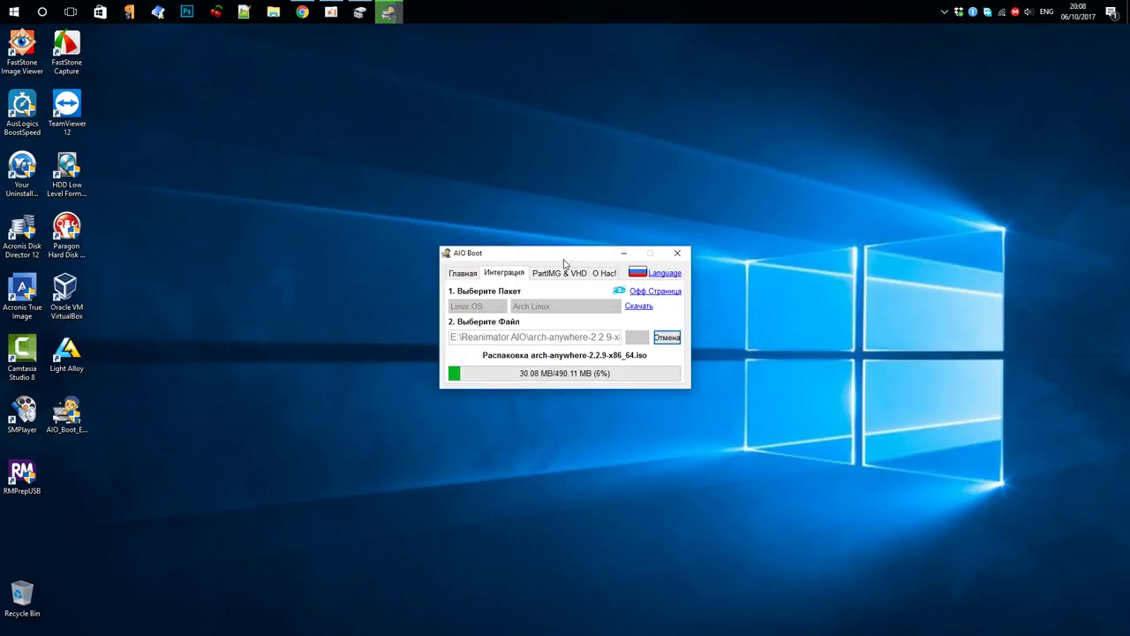
drag(568, 254, 735, 178)
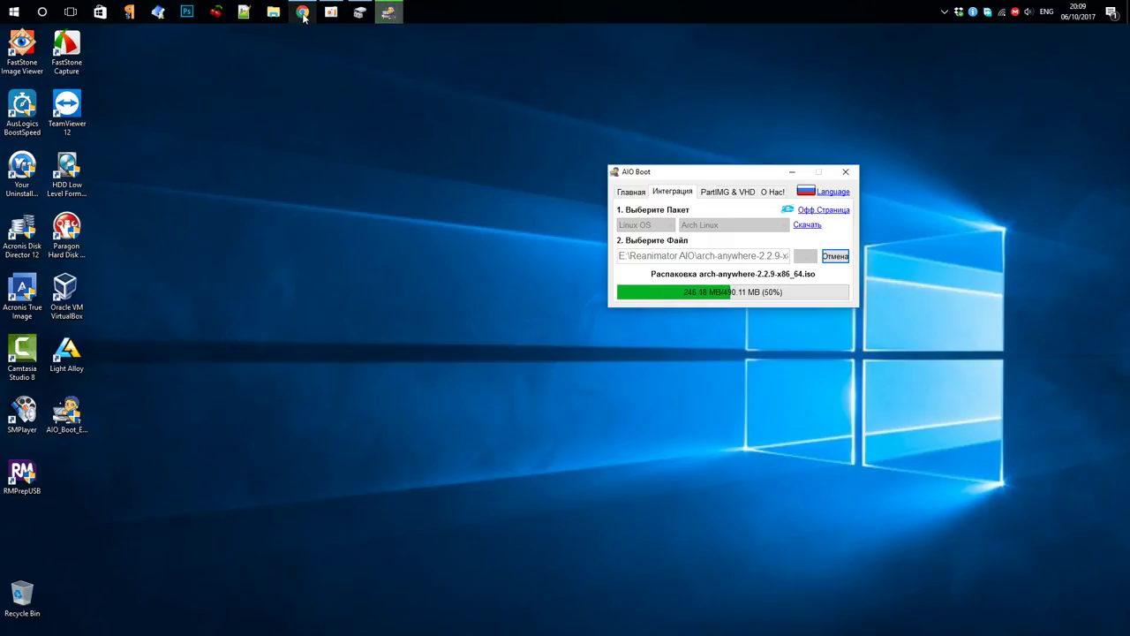
In Chrome, read the YouTube comment replies about removing drive letters and testing boot with QEMU, and minimize the browser
click(302, 15)
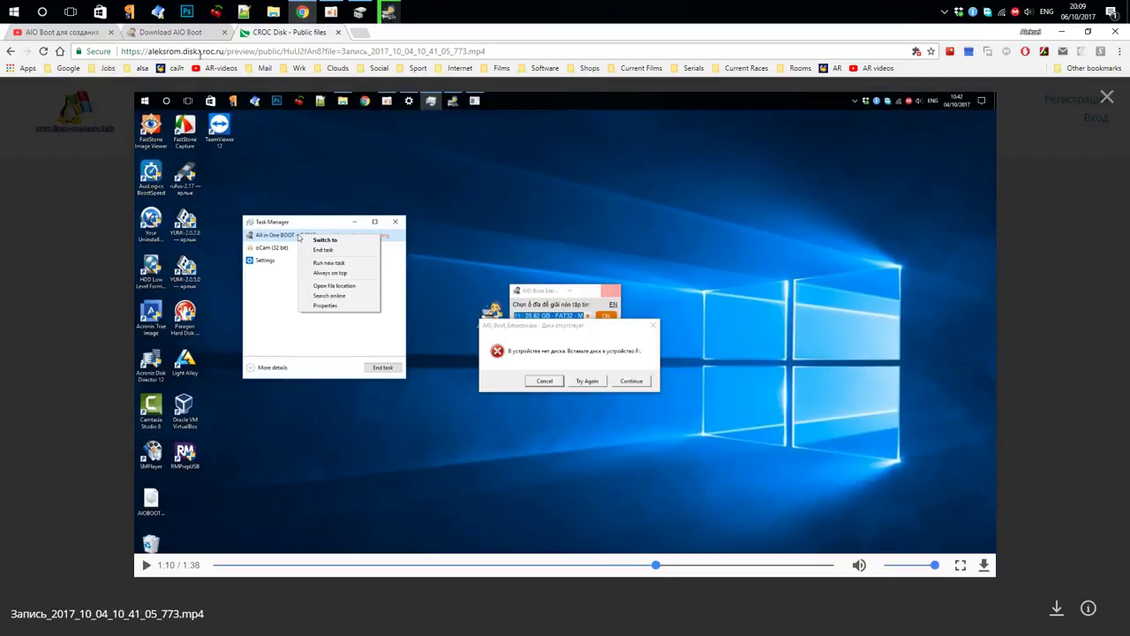
click(77, 35)
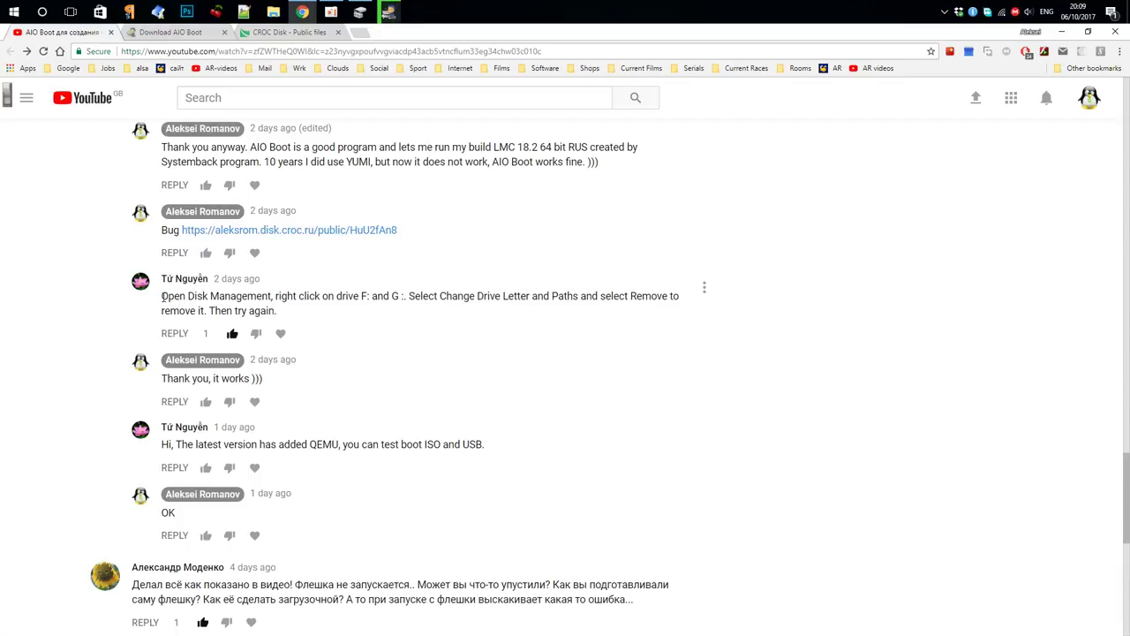
drag(163, 296, 291, 323)
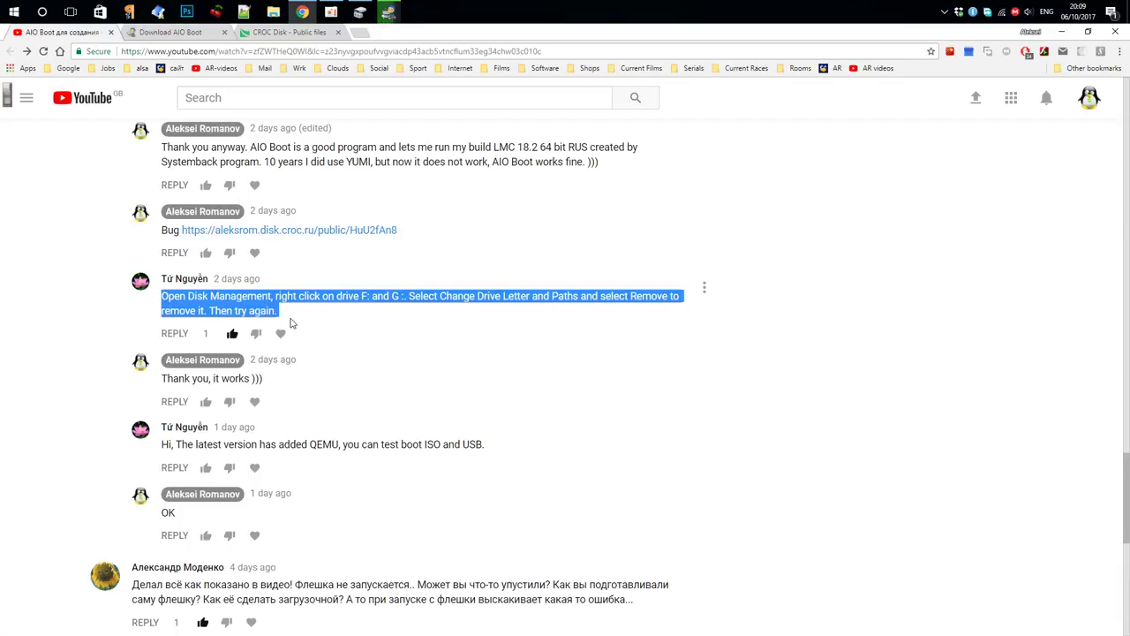
click(376, 330)
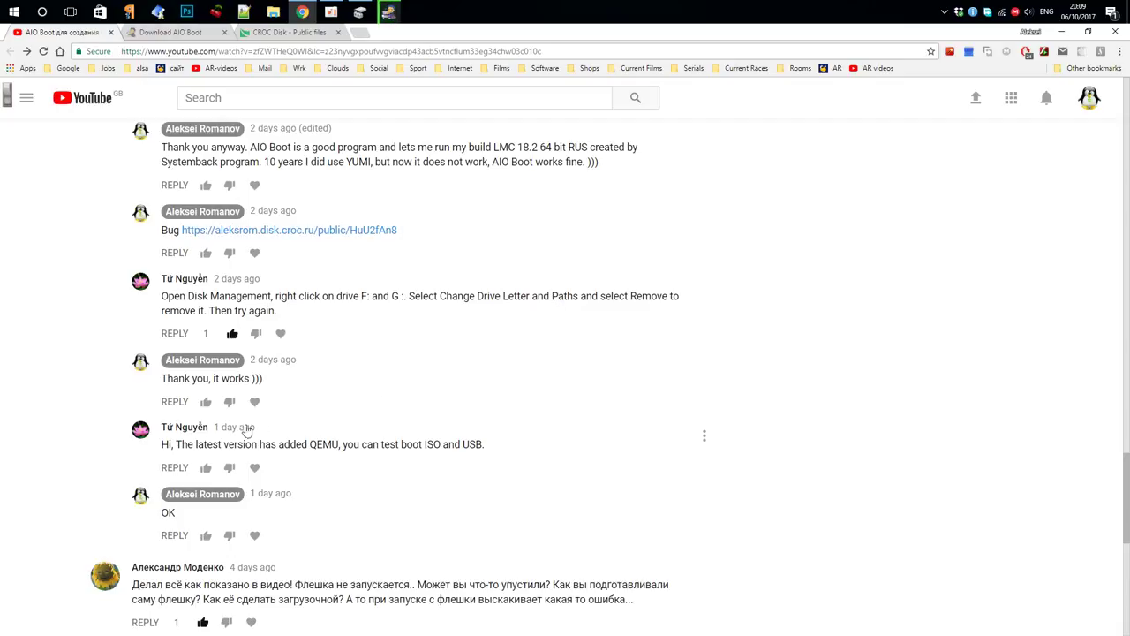
drag(162, 450, 499, 440)
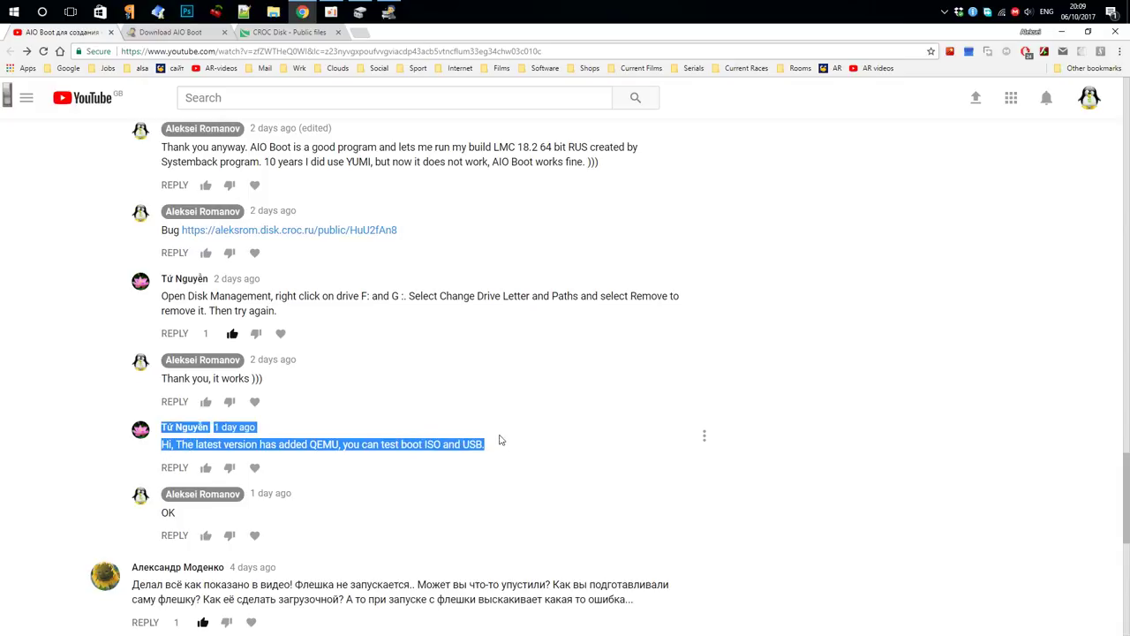
click(475, 404)
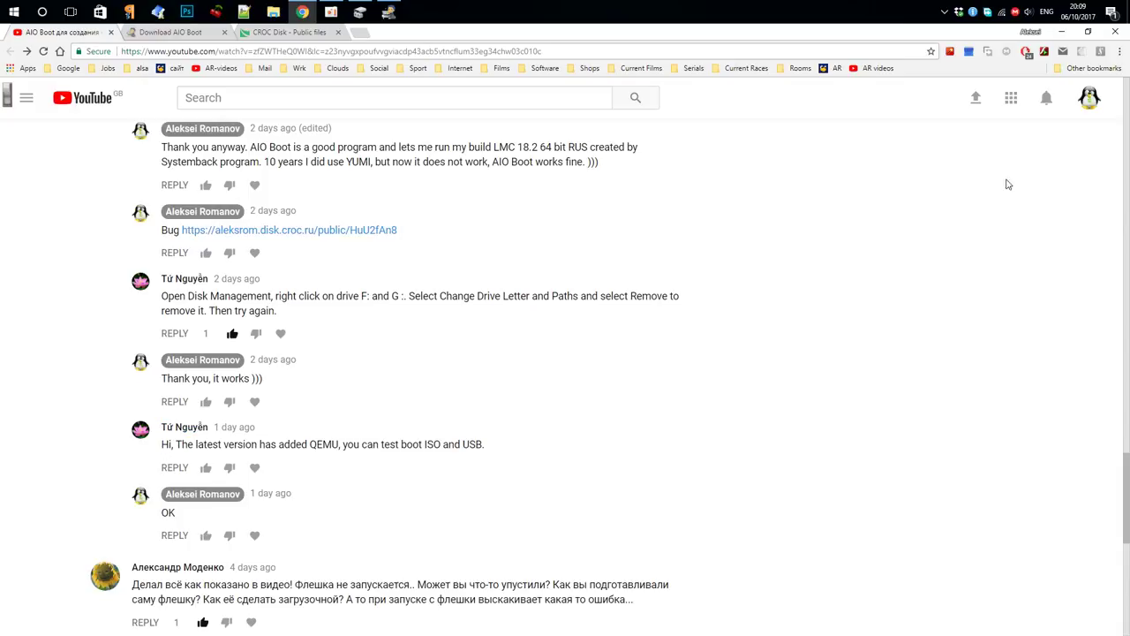
click(1065, 33)
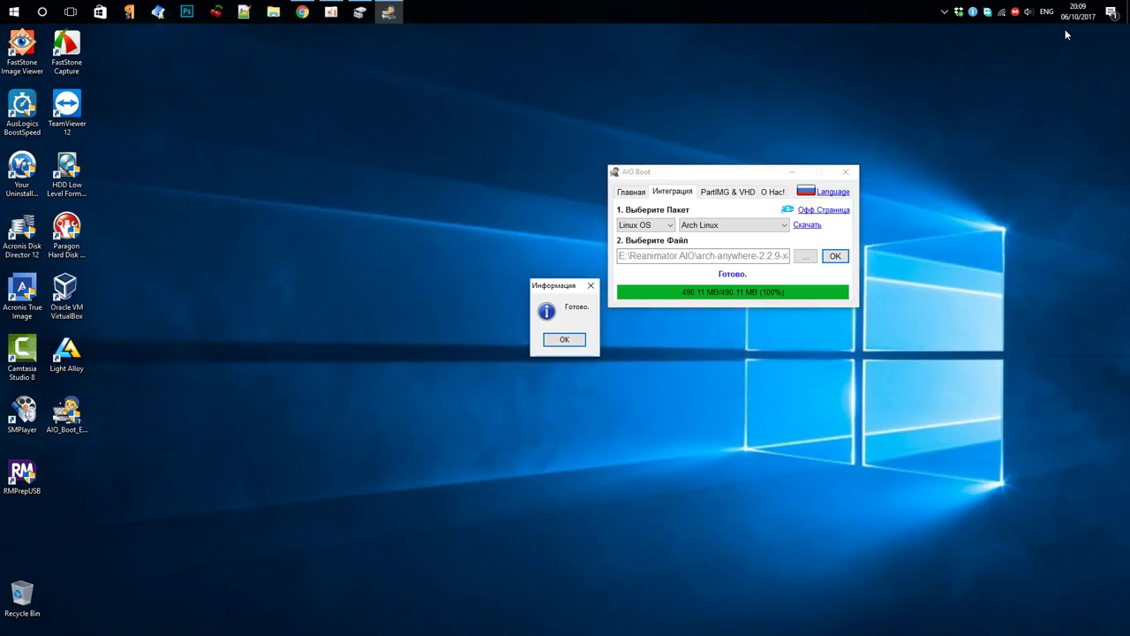
Dismiss the integration completion message, reposition the AIO Boot window and return to its main page (Главная)
click(565, 341)
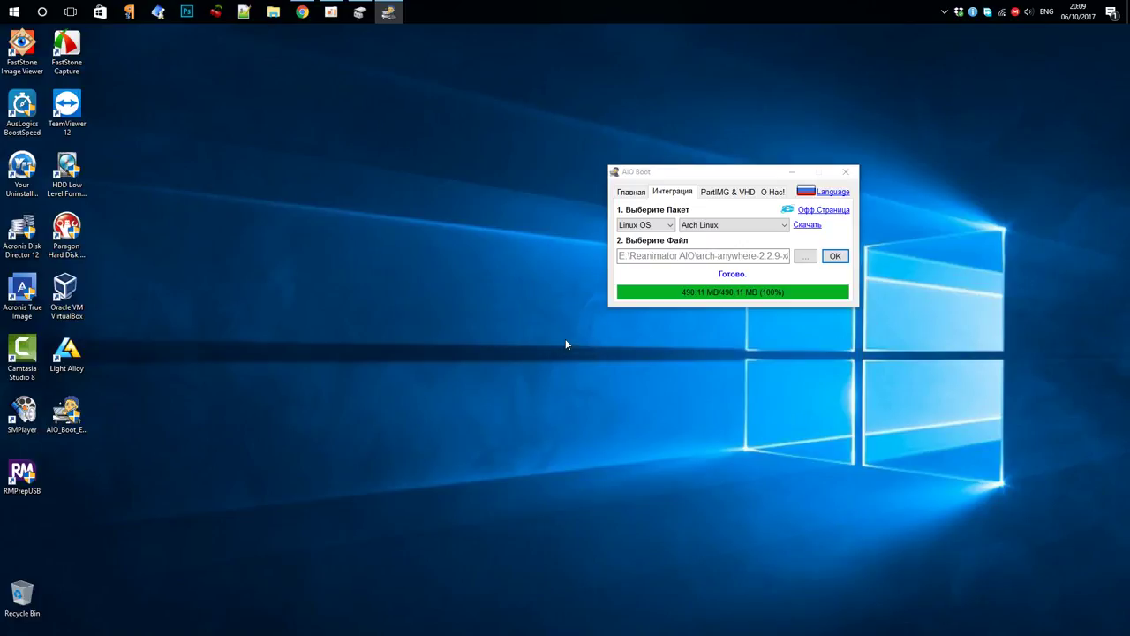
drag(710, 179, 451, 159)
click(376, 173)
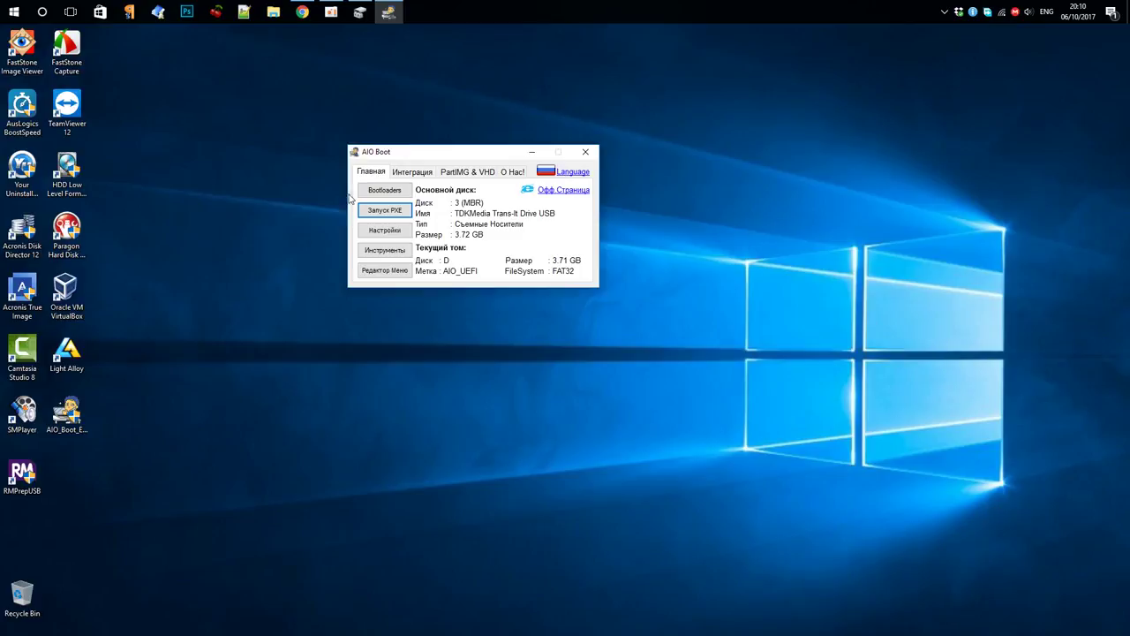
Launch RMPrepUSB, boot the USB drive in QEMU with the existing hard disk image and 748 MiB of memory, and open the Linux OS submenu
click(29, 477)
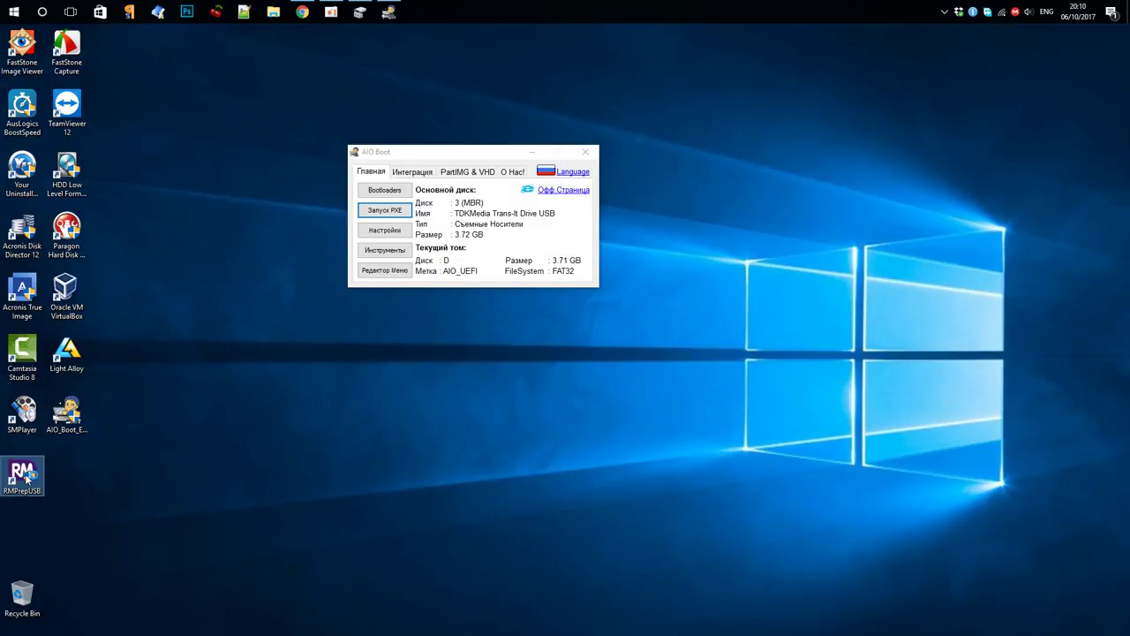
double_click(26, 478)
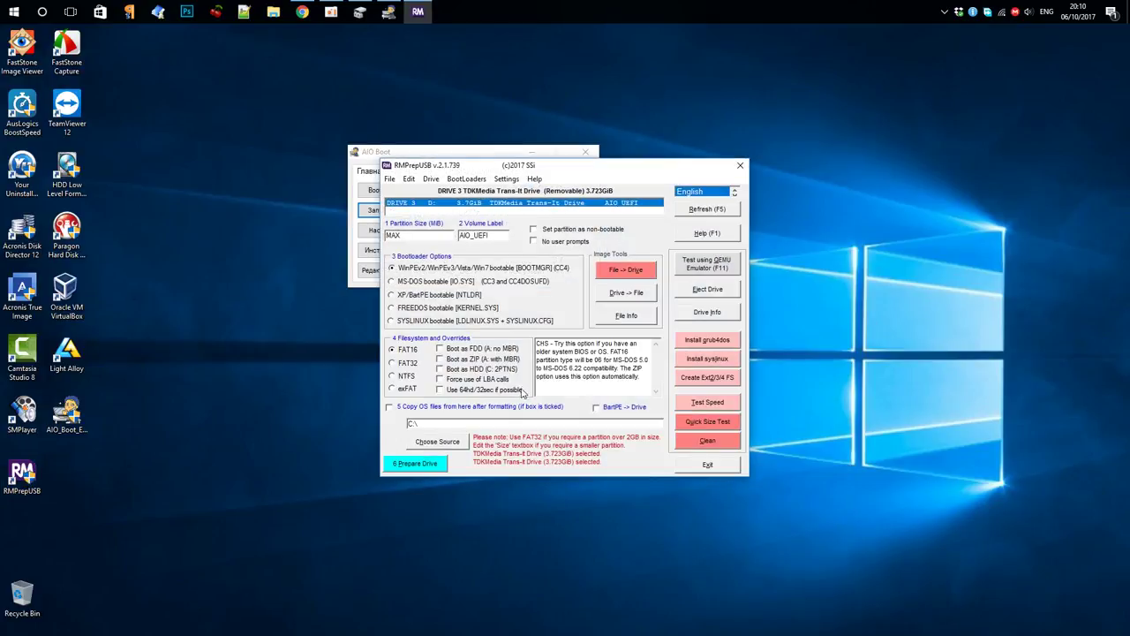
click(715, 269)
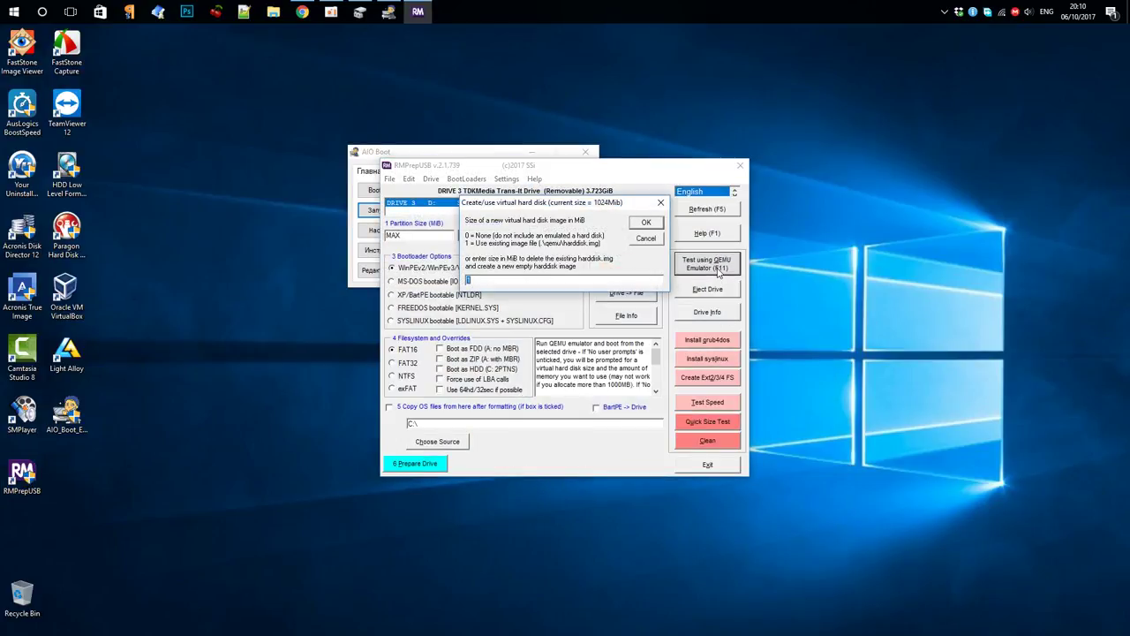
click(646, 225)
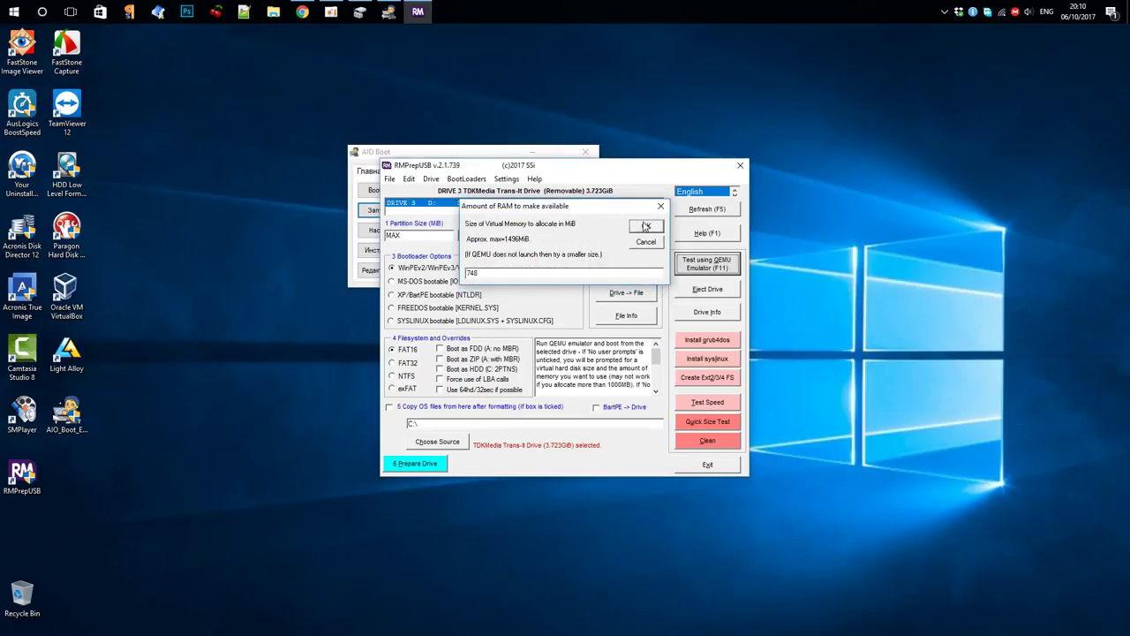
click(646, 226)
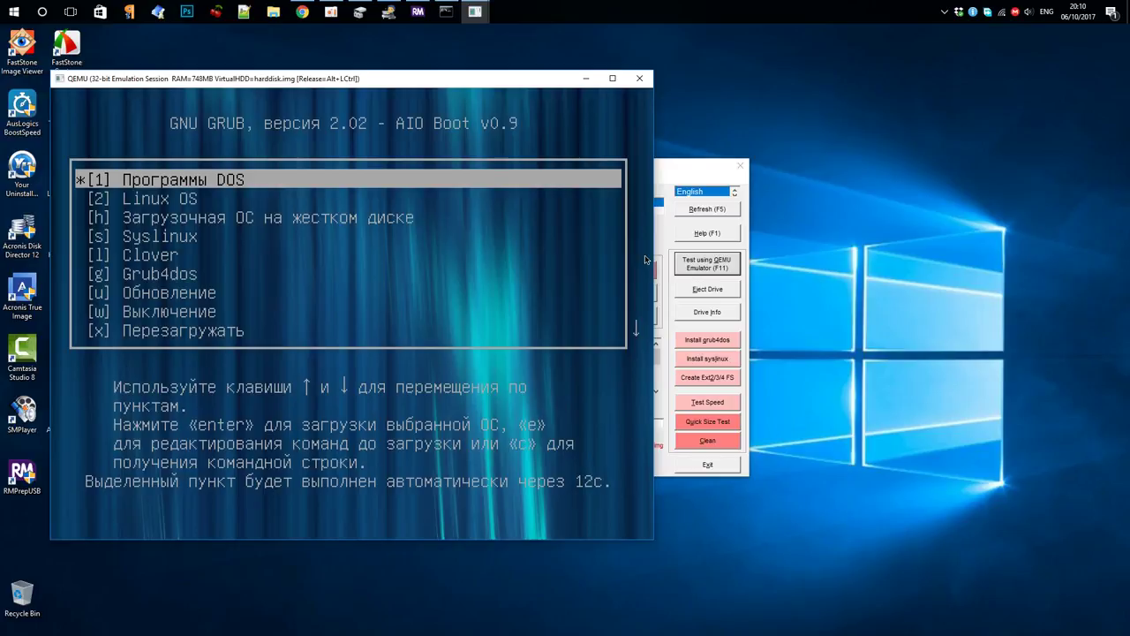
key(Down)
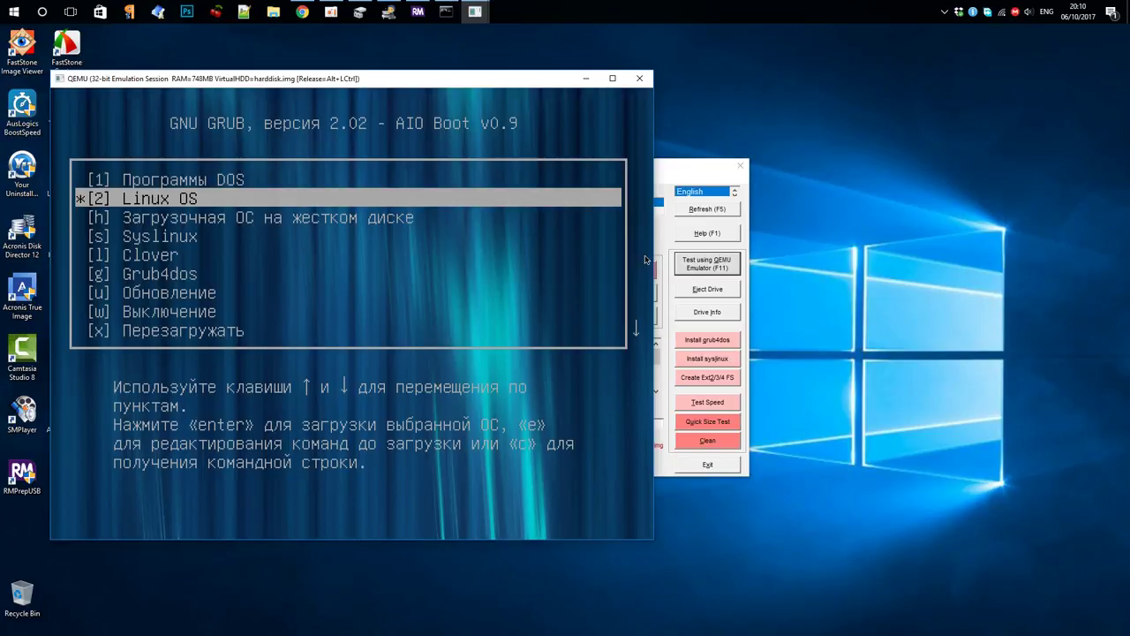
key(Return)
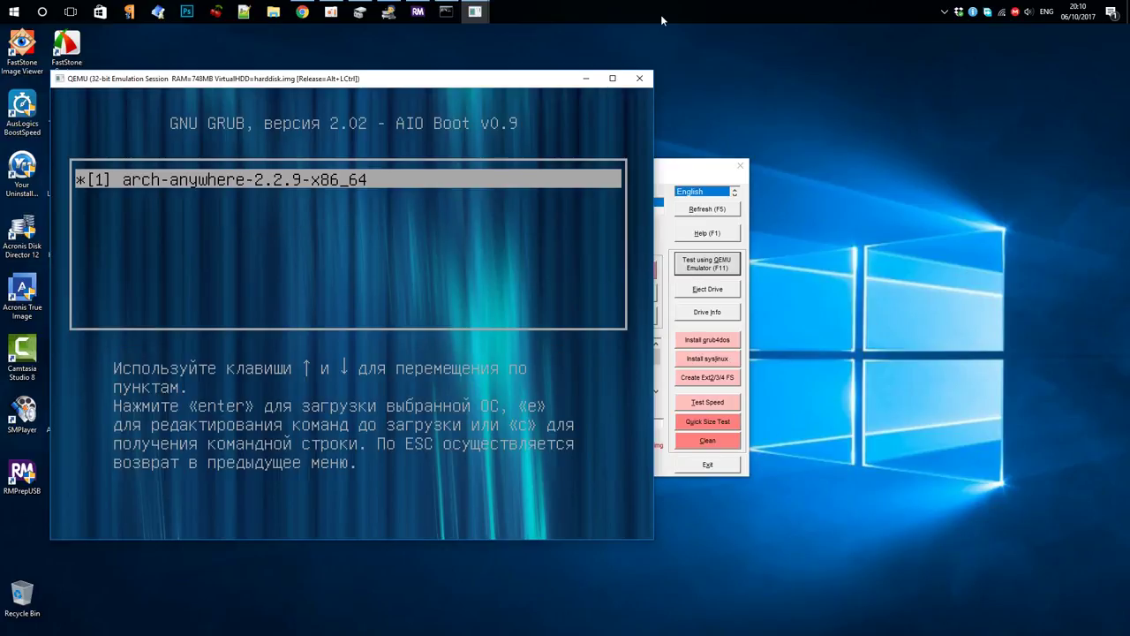
Close the QEMU emulator and RMPrepUSB, and open the AIO Boot tools window (Инструменты)
click(639, 77)
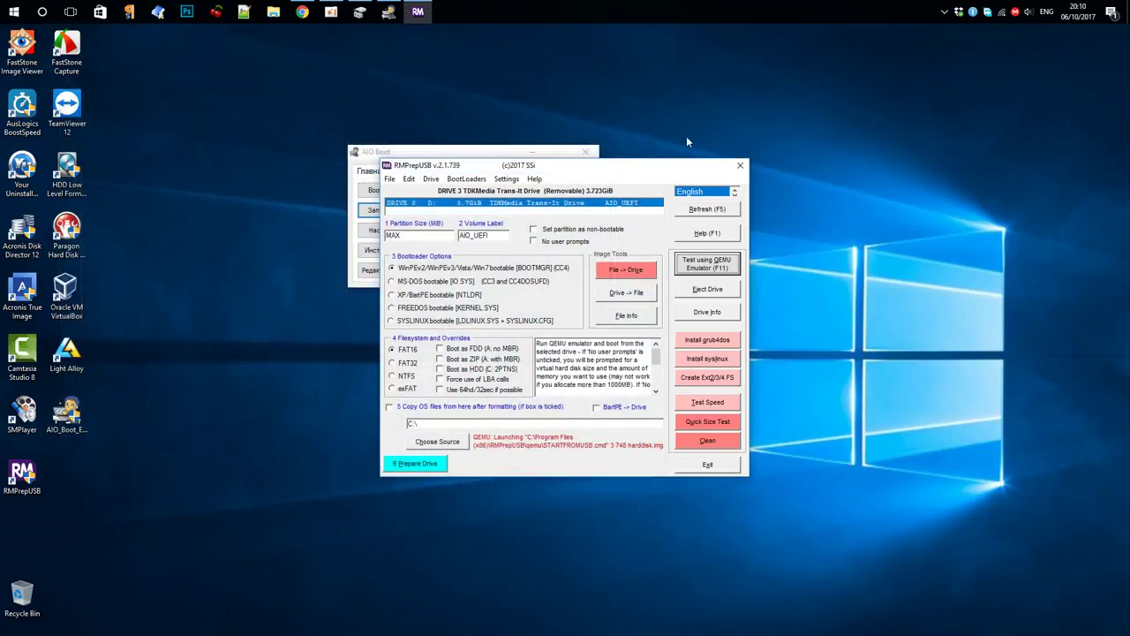
click(740, 165)
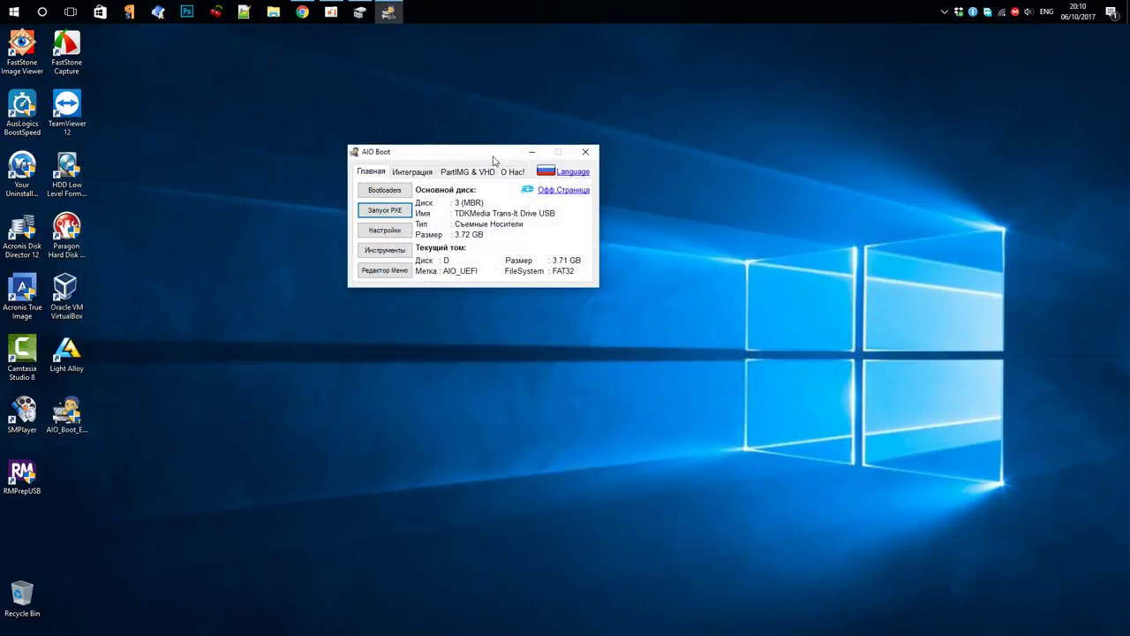
click(391, 214)
click(384, 251)
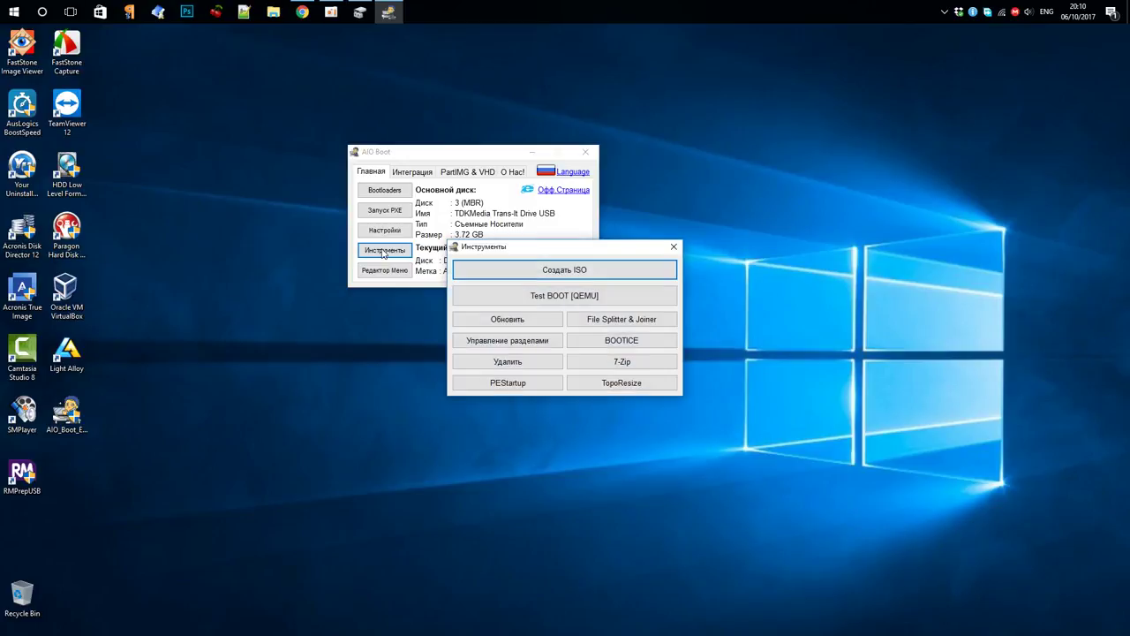
Start creating an ISO from the AIO Boot drive and save it to the Desktop as AIOBOOT
click(578, 271)
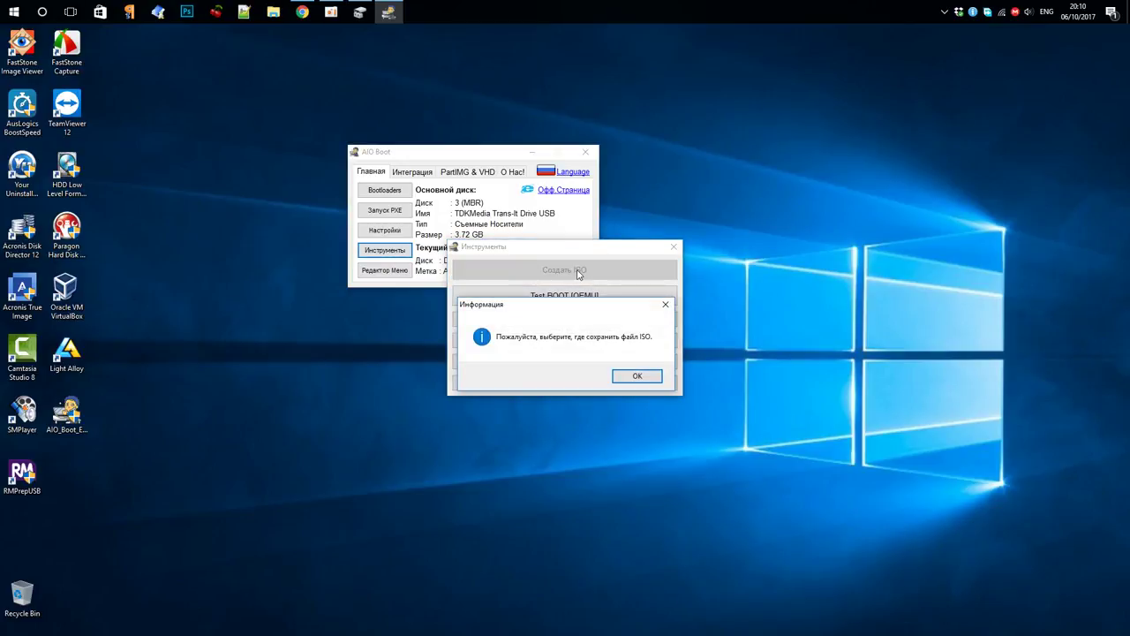
click(637, 377)
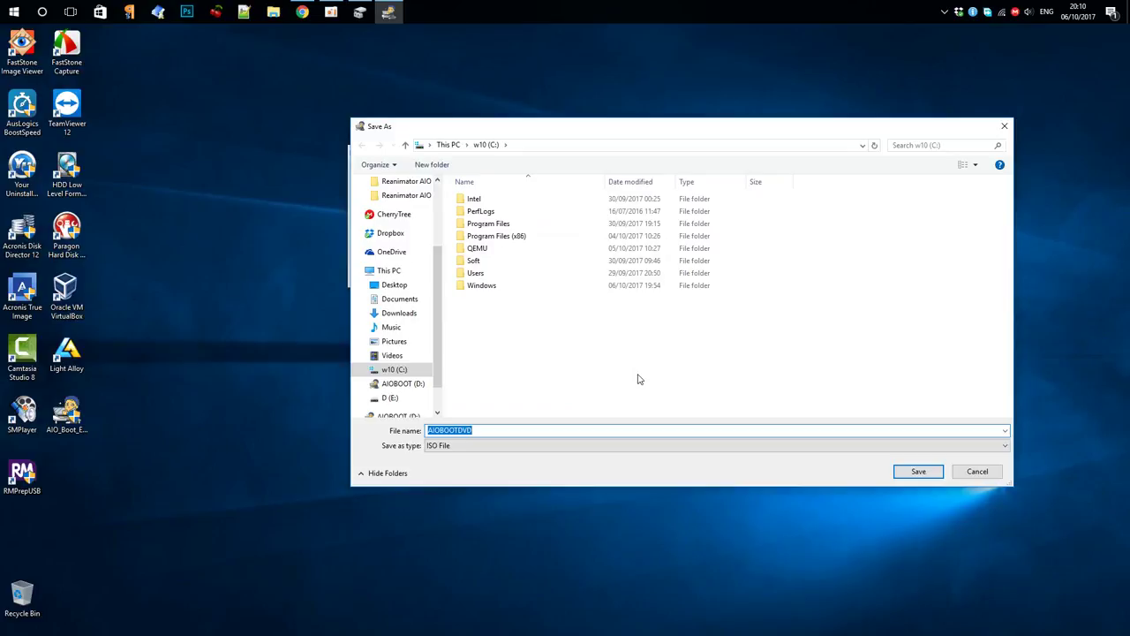
click(397, 287)
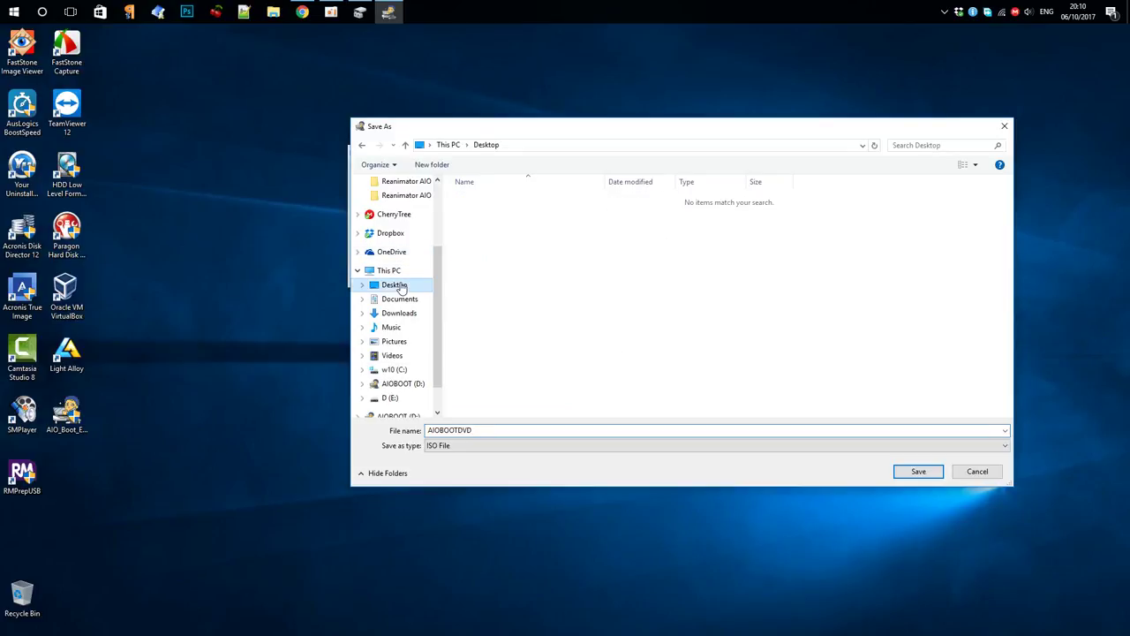
double_click(485, 430)
click(484, 430)
key(BackSpace)
key(BackSpace)
key(BackSpace)
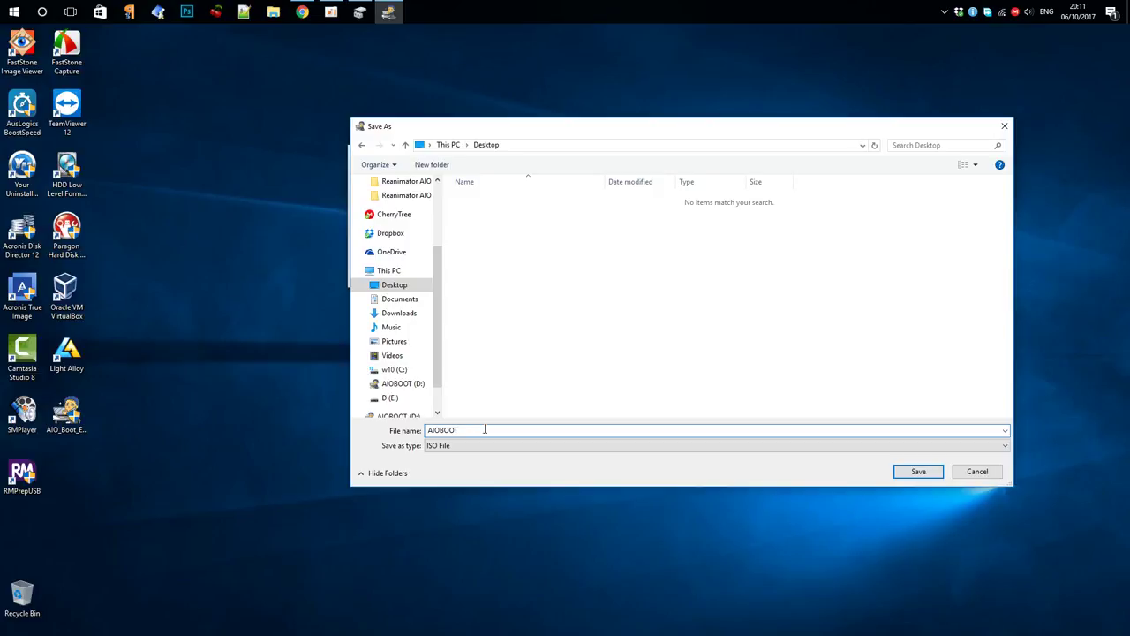
click(917, 471)
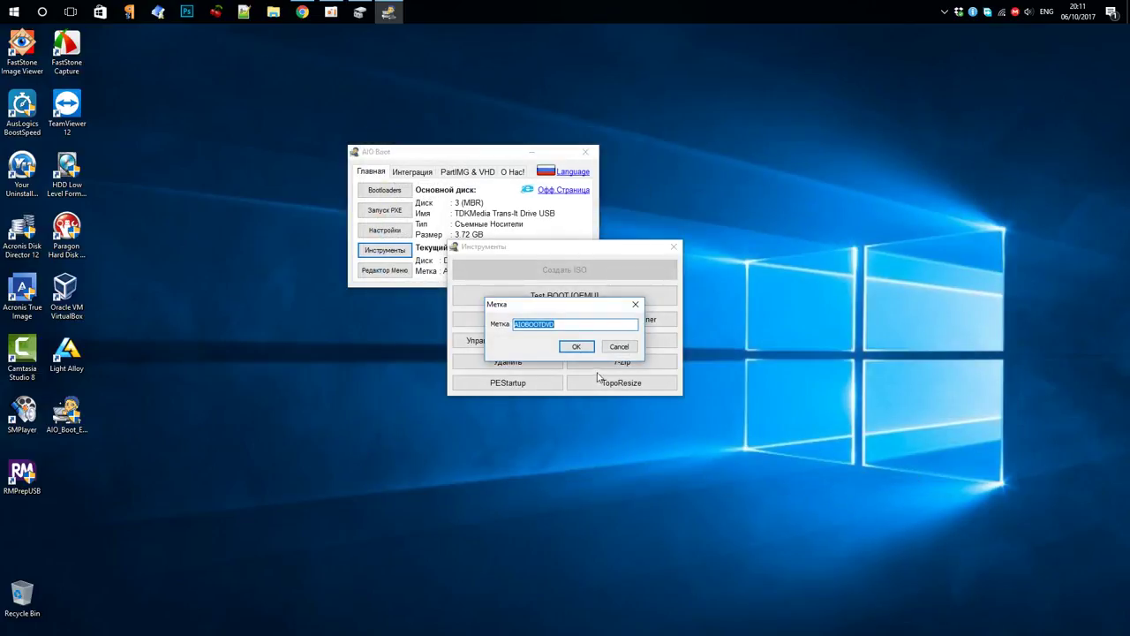
Trim the ending of the ISO's default volume label, generate the image and dismiss the completion message
click(570, 325)
key(BackSpace)
key(BackSpace)
click(580, 346)
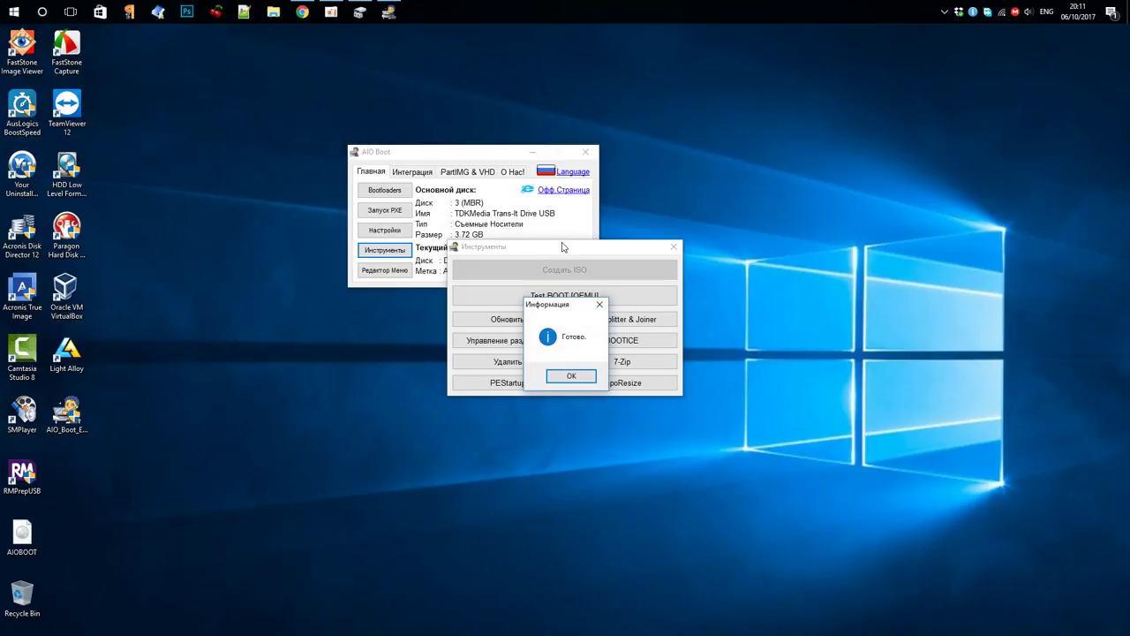
click(582, 378)
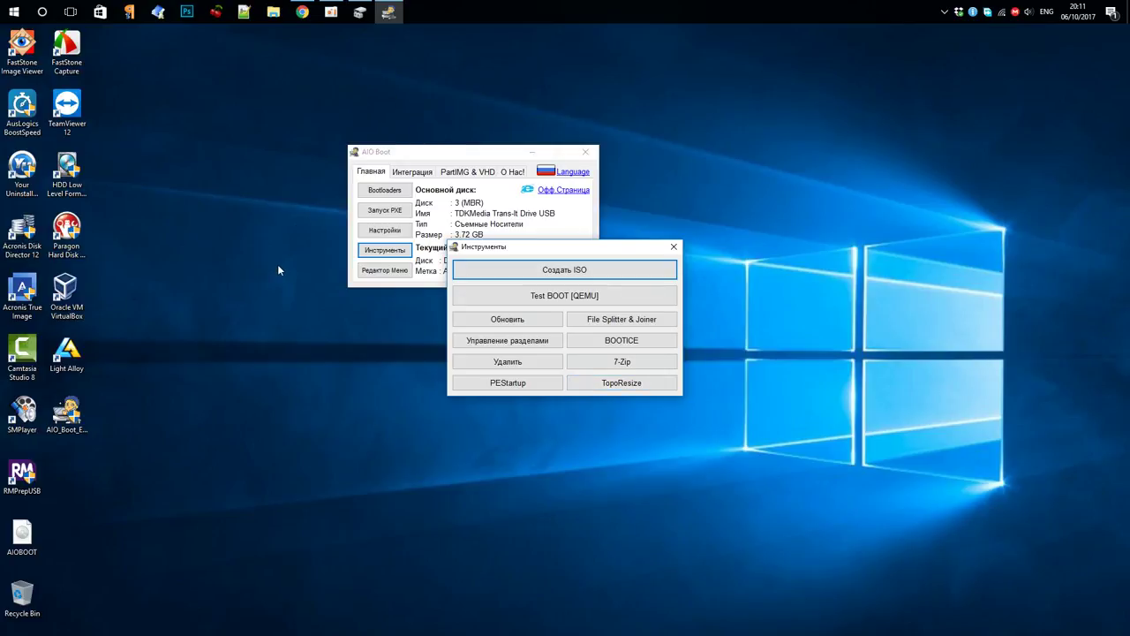
Check the file size of the AIOBOOT ISO on the desktop in its properties, and close them
click(22, 534)
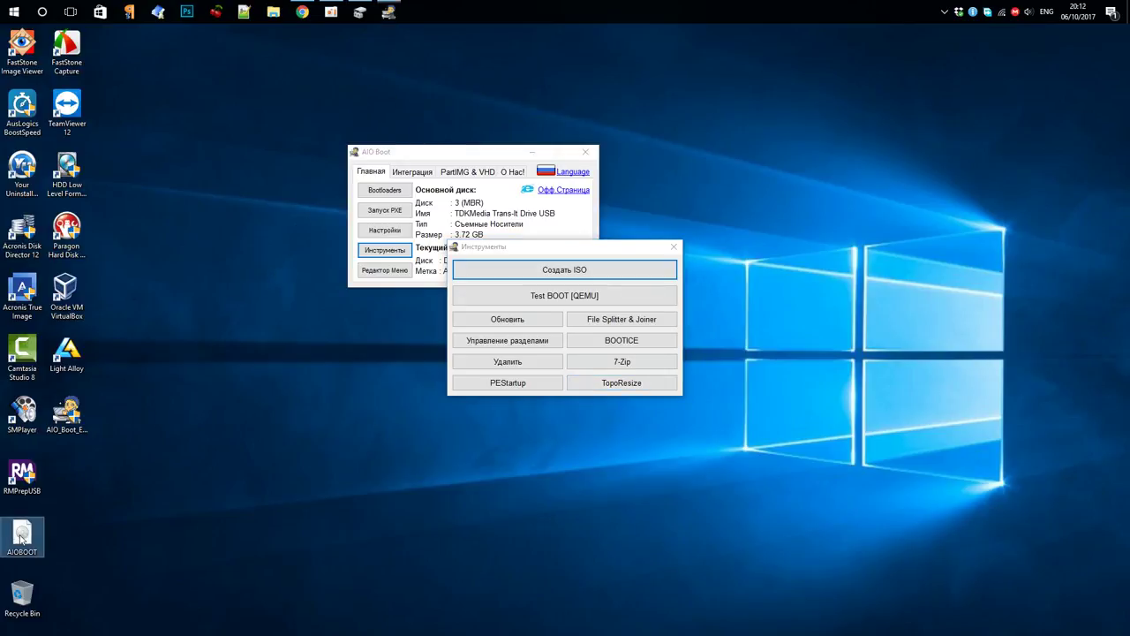
right_click(22, 534)
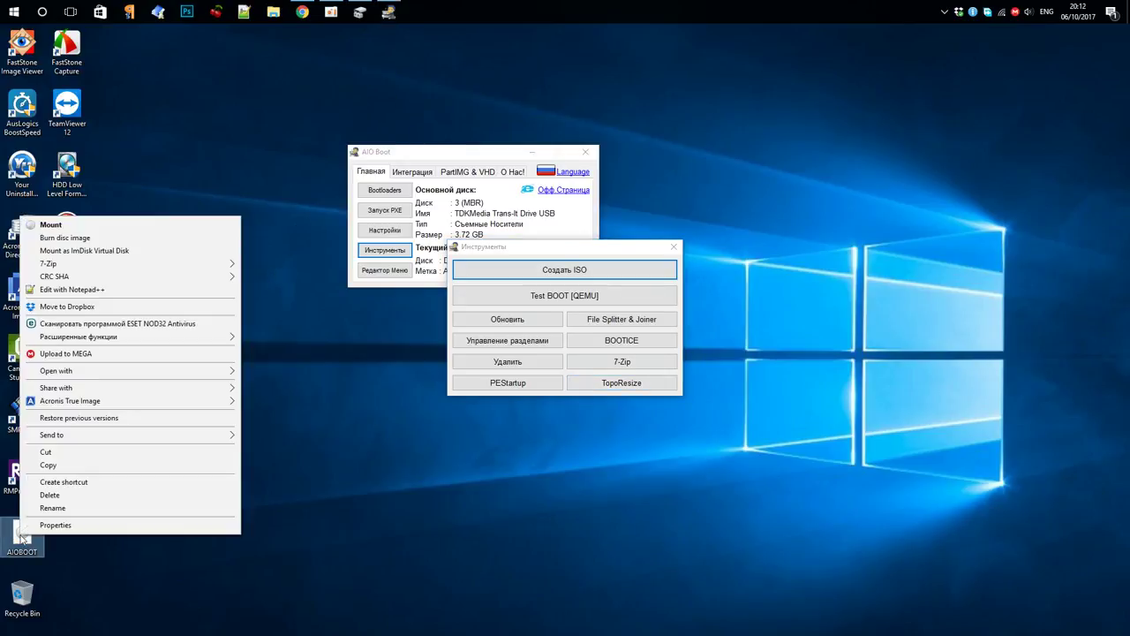
click(68, 526)
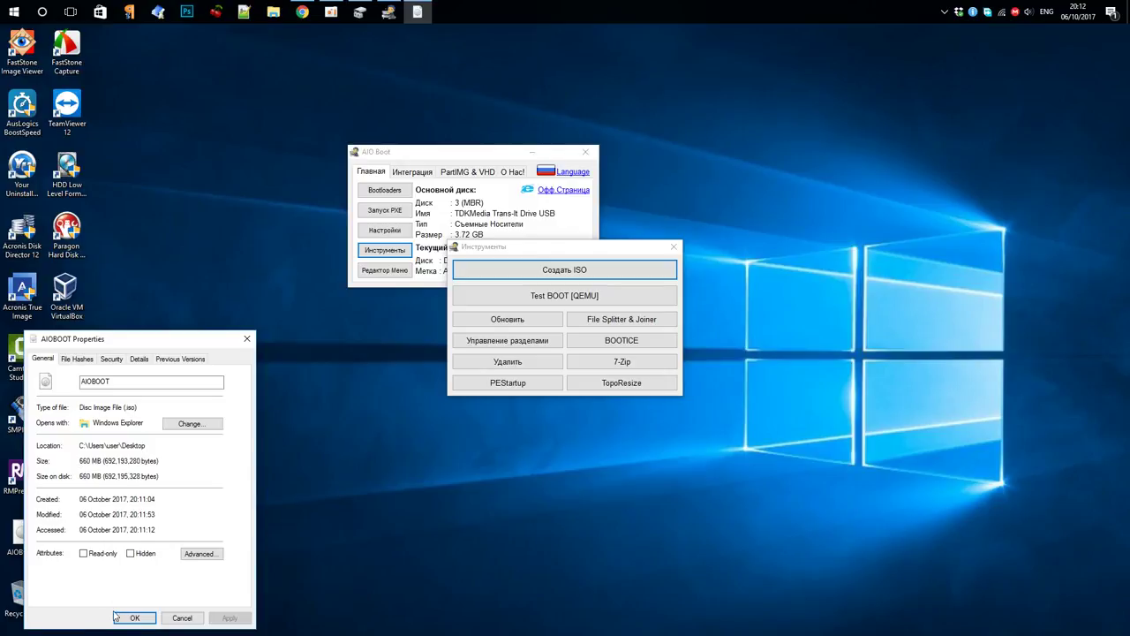
click(168, 622)
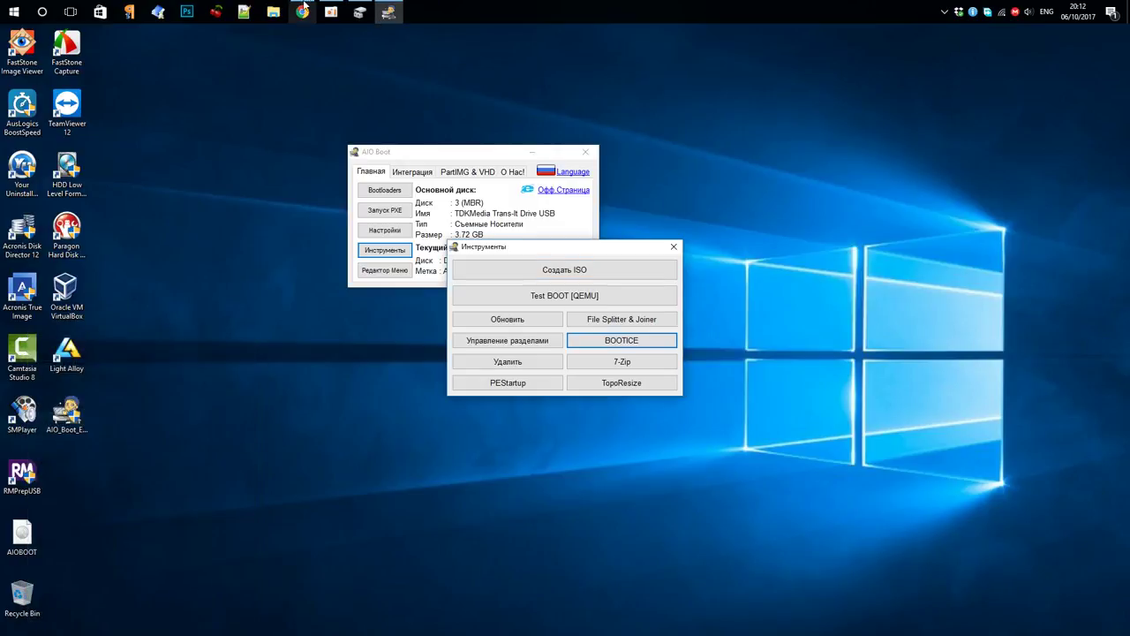
In File Explorer, create a folder named Data in the root of the AIOBOOT (D:) drive and close the window
click(274, 13)
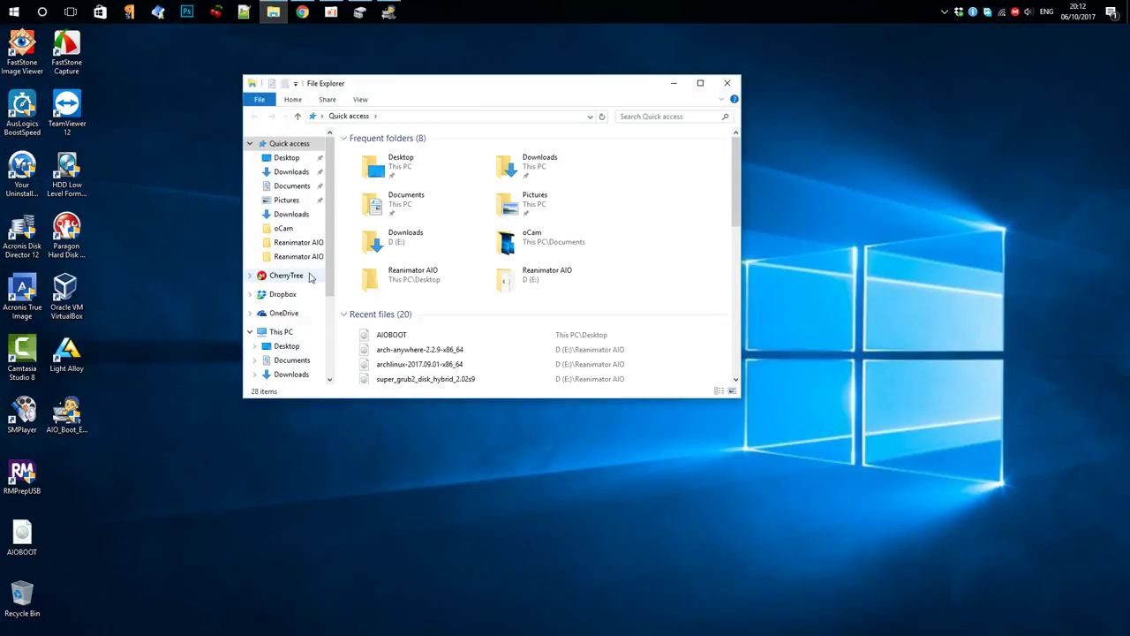
click(280, 331)
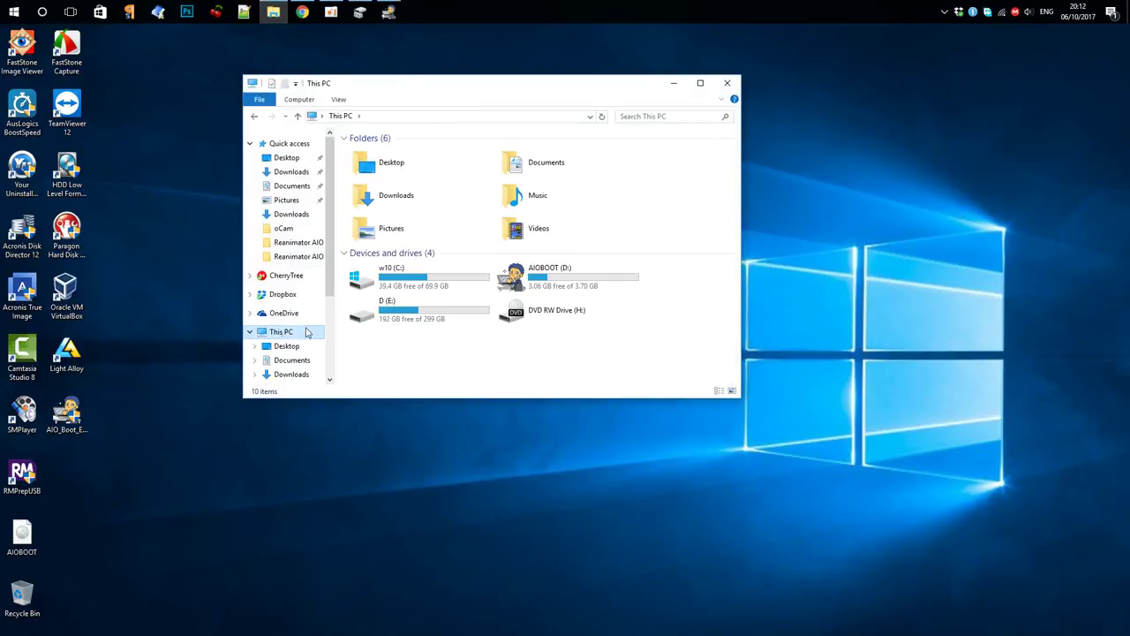
click(536, 281)
double_click(536, 281)
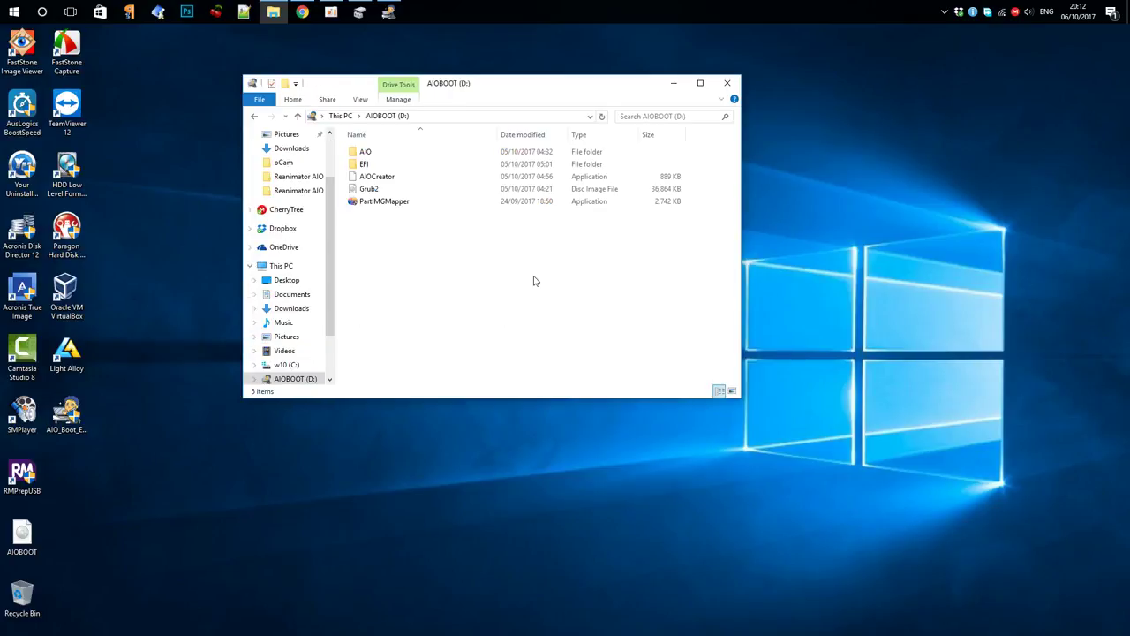
right_click(426, 238)
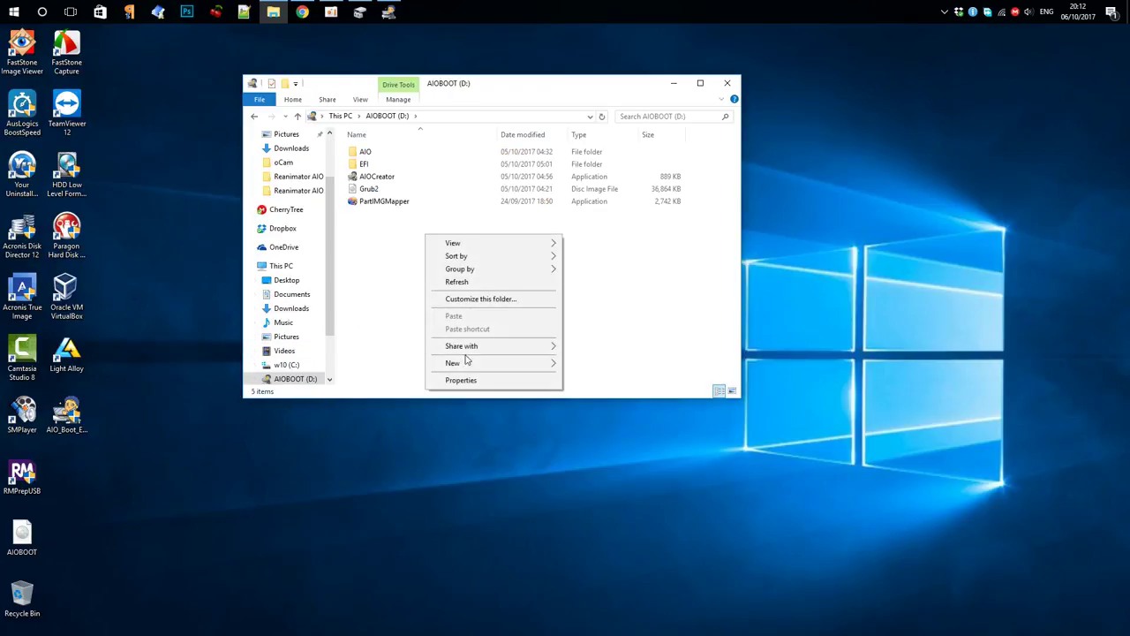
mouse_move(468, 368)
click(651, 363)
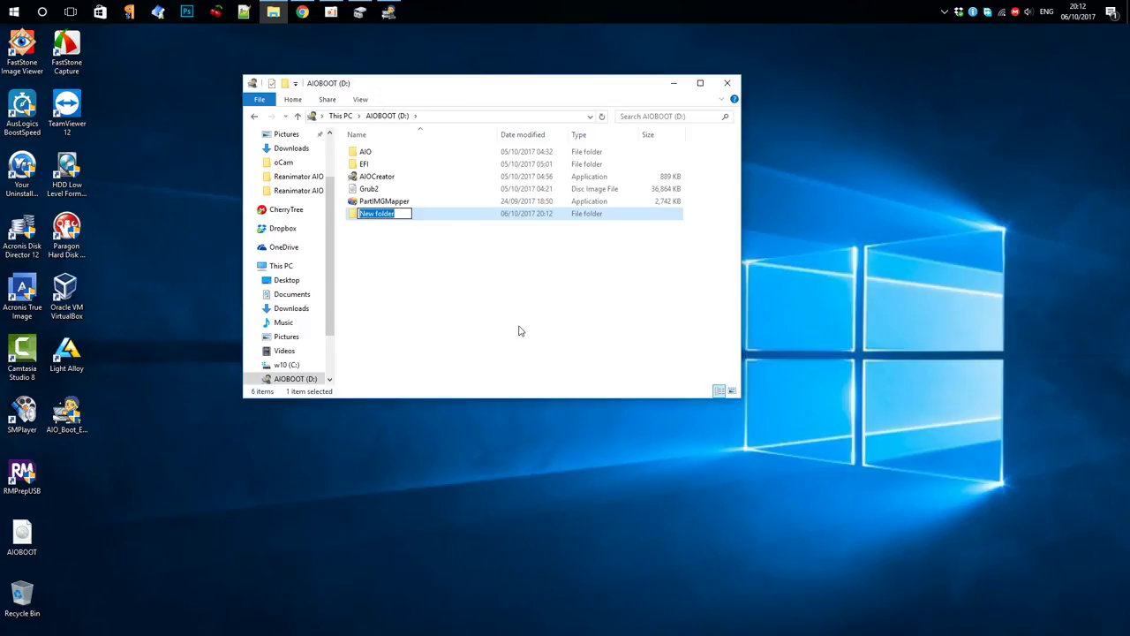
text(Data)
key(Return)
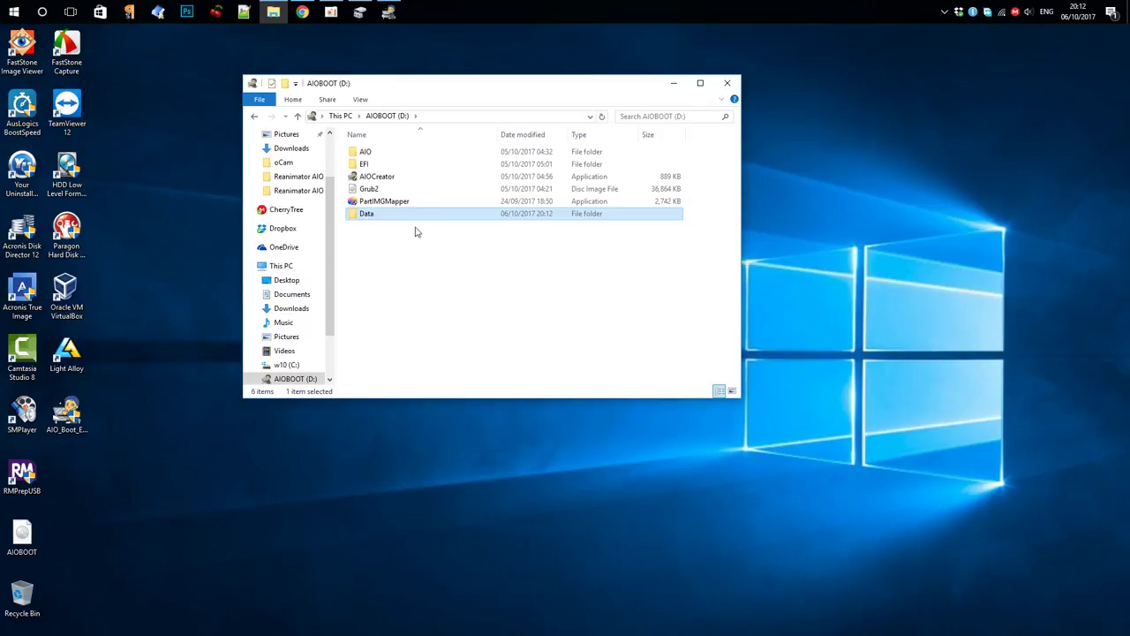
click(730, 86)
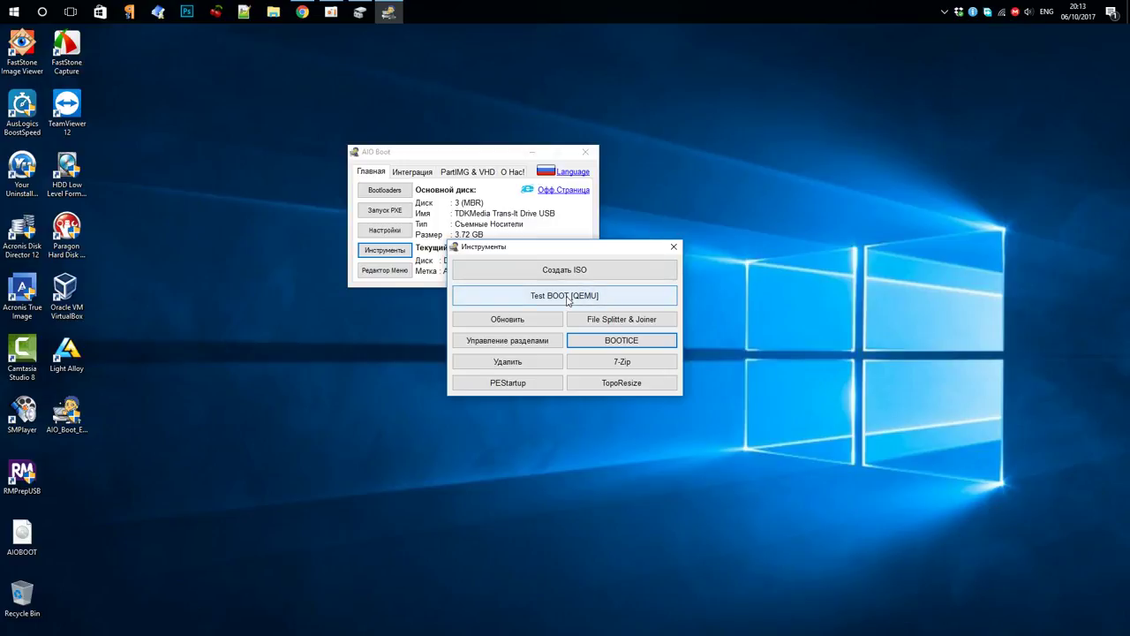
Test-boot the AIOBOOT ISO in QEMU with the suggested memory size, highlight Linux OS in the Grub menu, and close the emulator
click(567, 296)
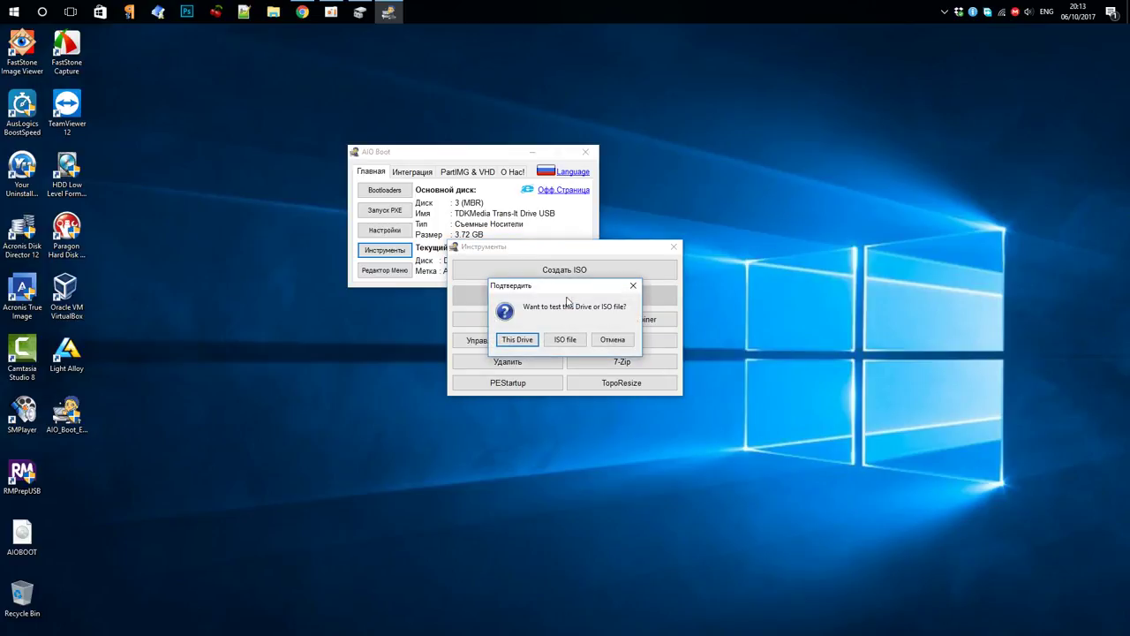
click(569, 341)
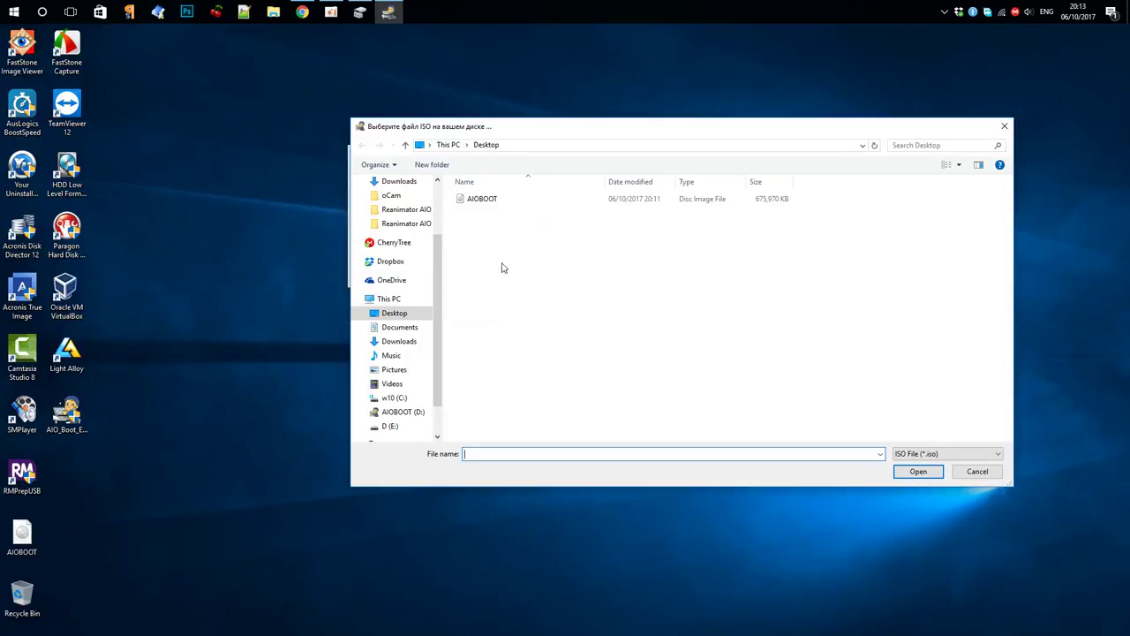
click(492, 202)
click(919, 470)
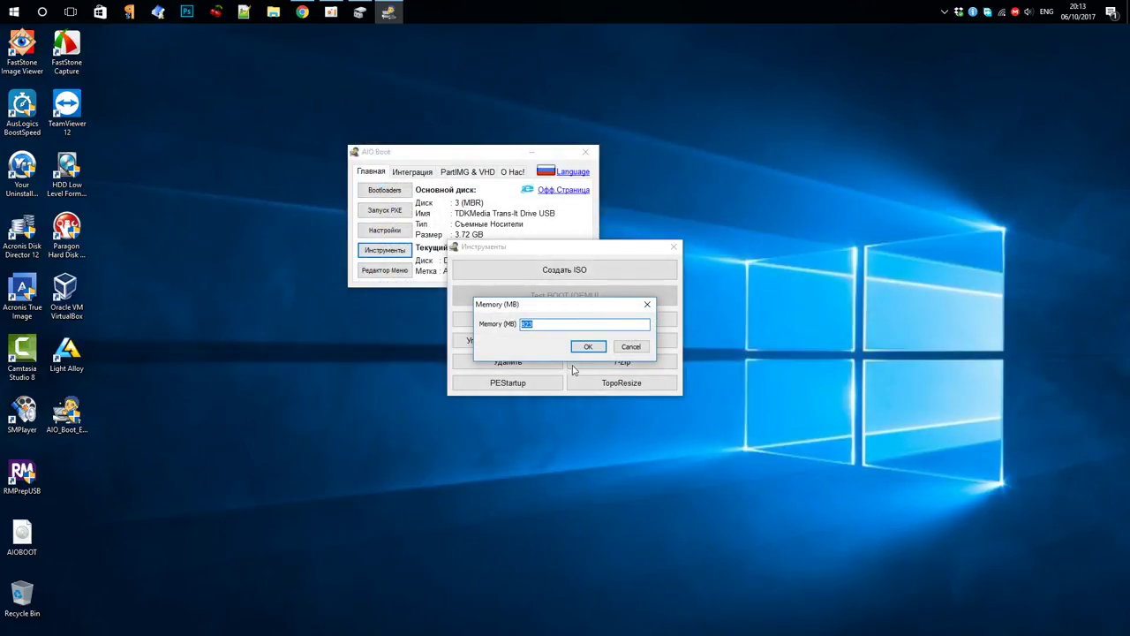
click(592, 347)
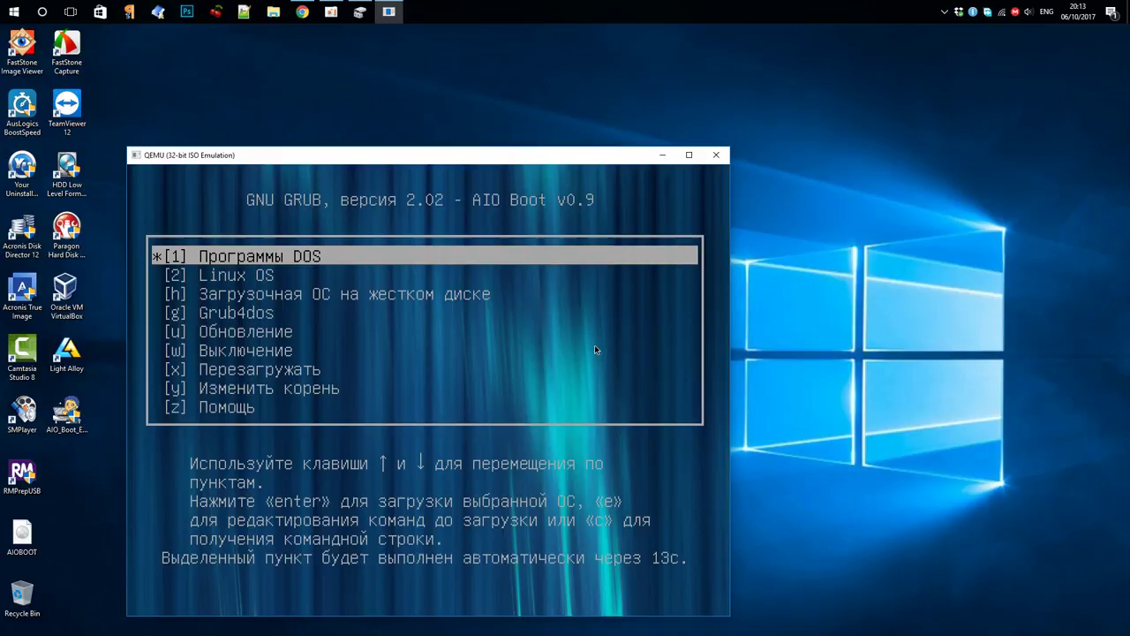
key(Down)
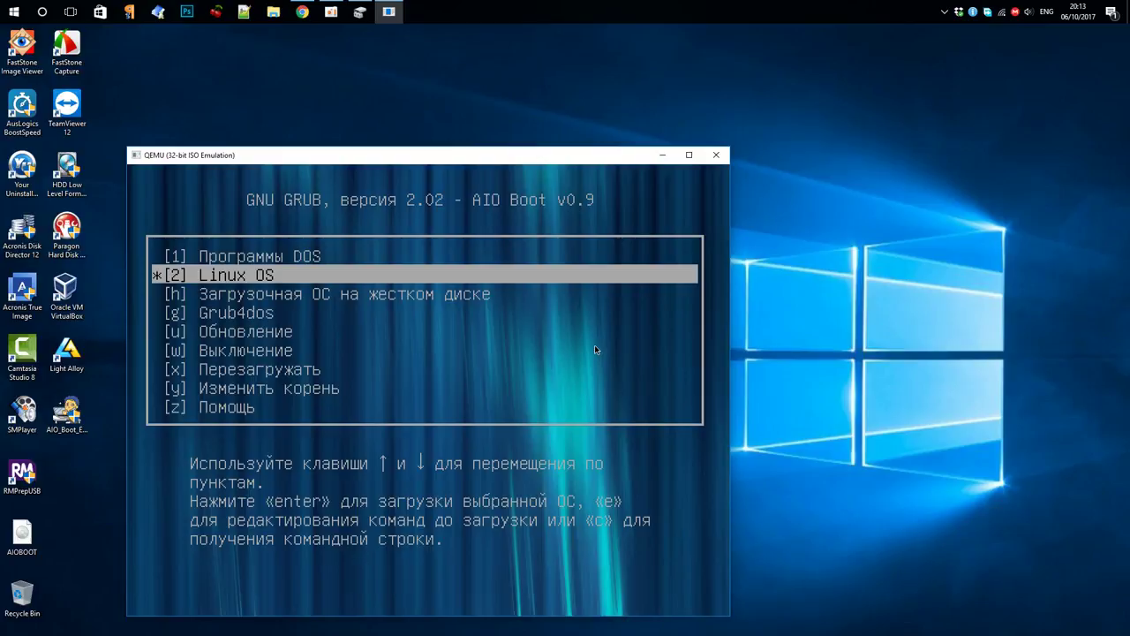
click(720, 159)
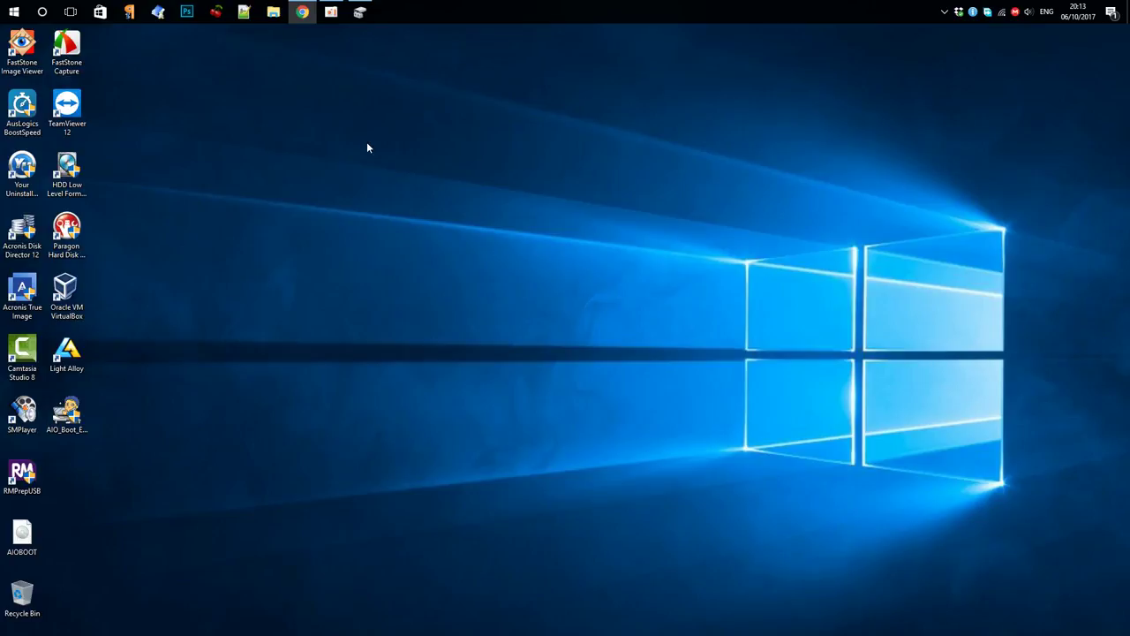
In Chrome, review the YouTube comments about installing Grub2, compressing with 7-Zip and testing with QEMU, and minimize the browser
click(308, 17)
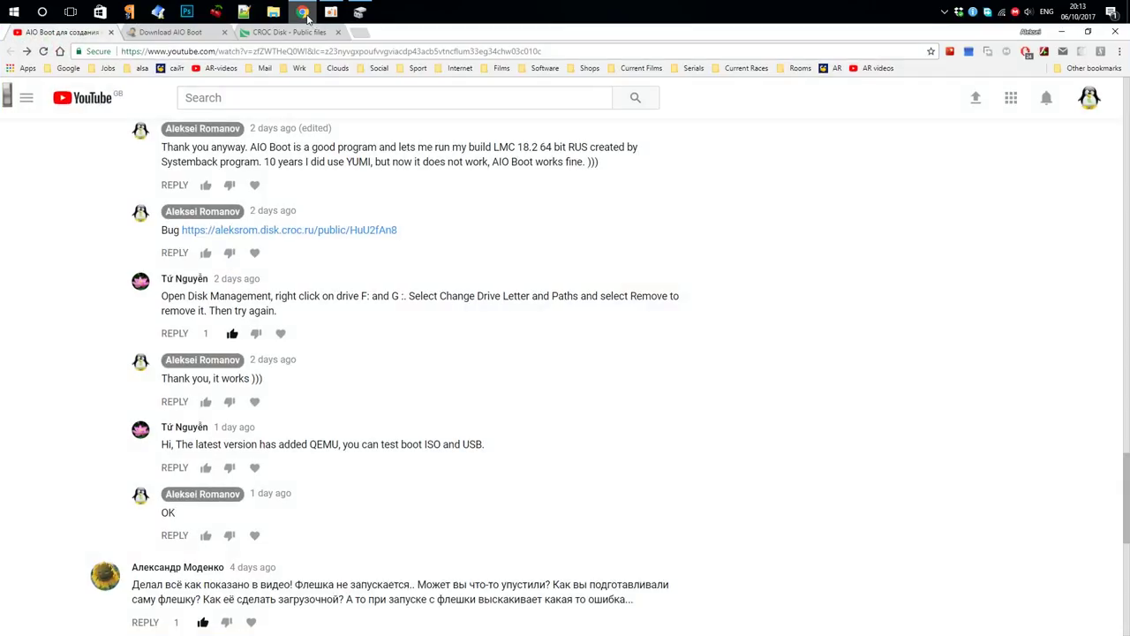
drag(1126, 478, 1088, 289)
scroll(1089, 288, up, 2)
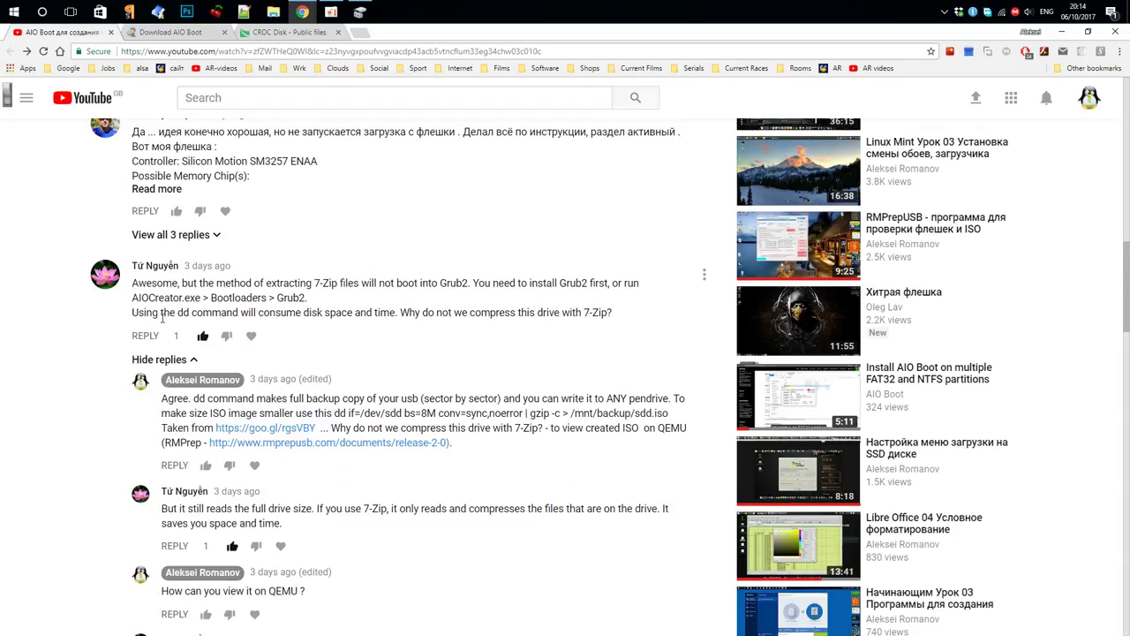
drag(181, 268, 130, 270)
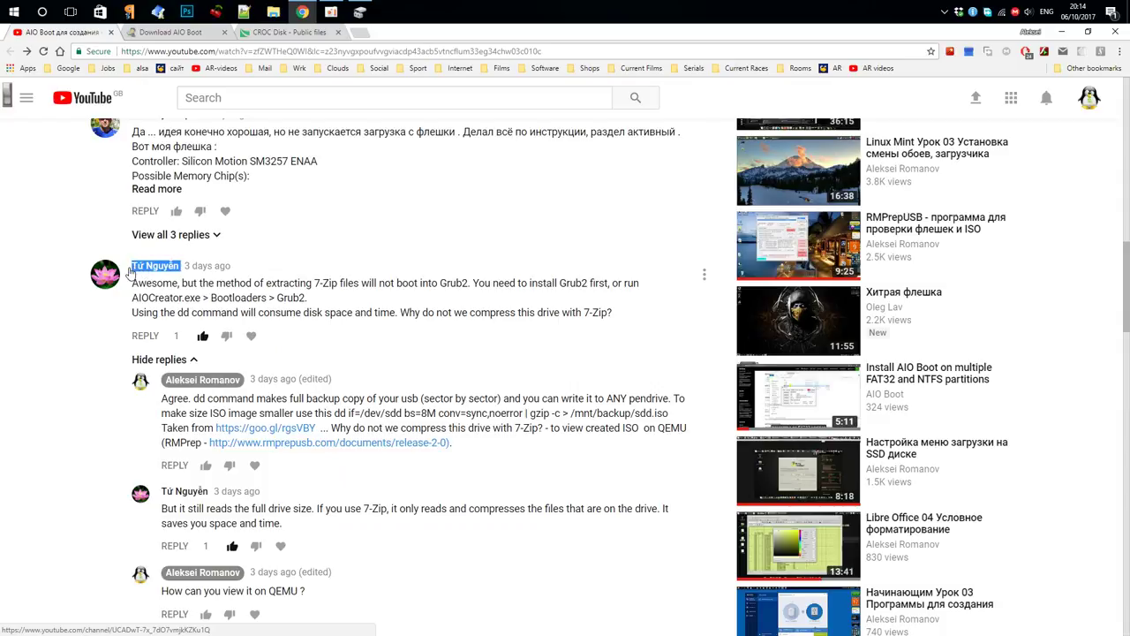
click(96, 347)
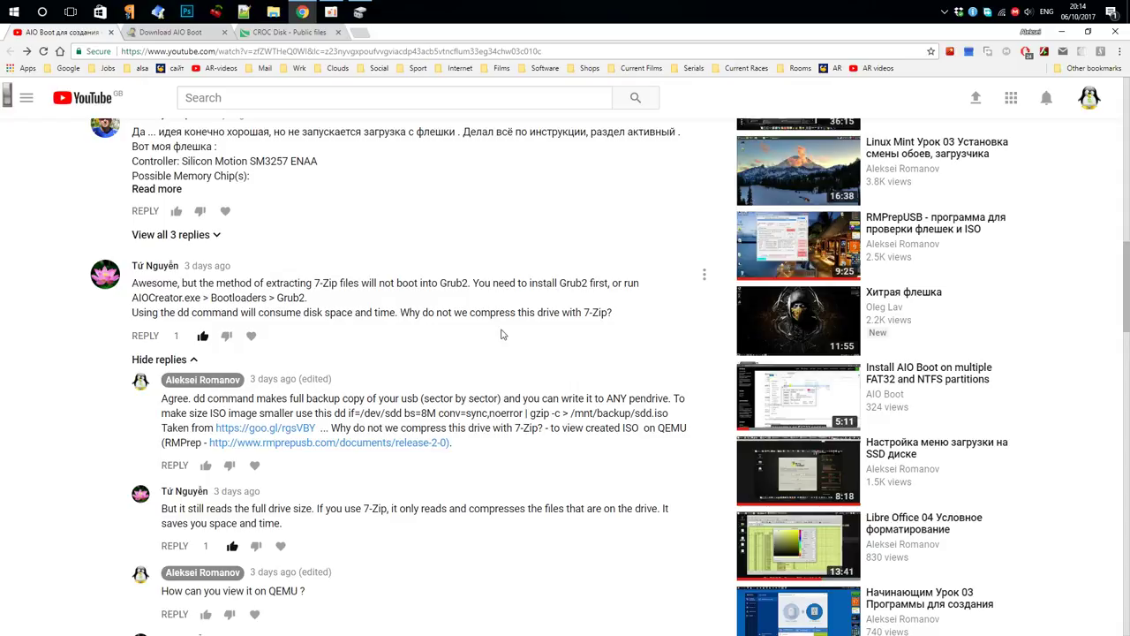
drag(1127, 272, 1127, 485)
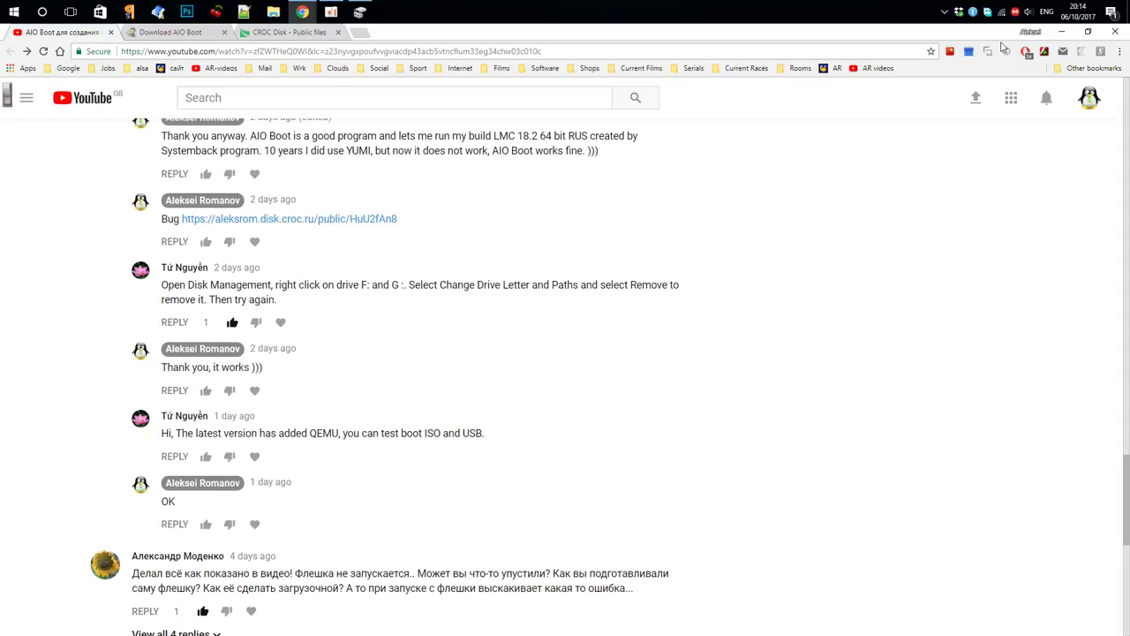
click(1065, 32)
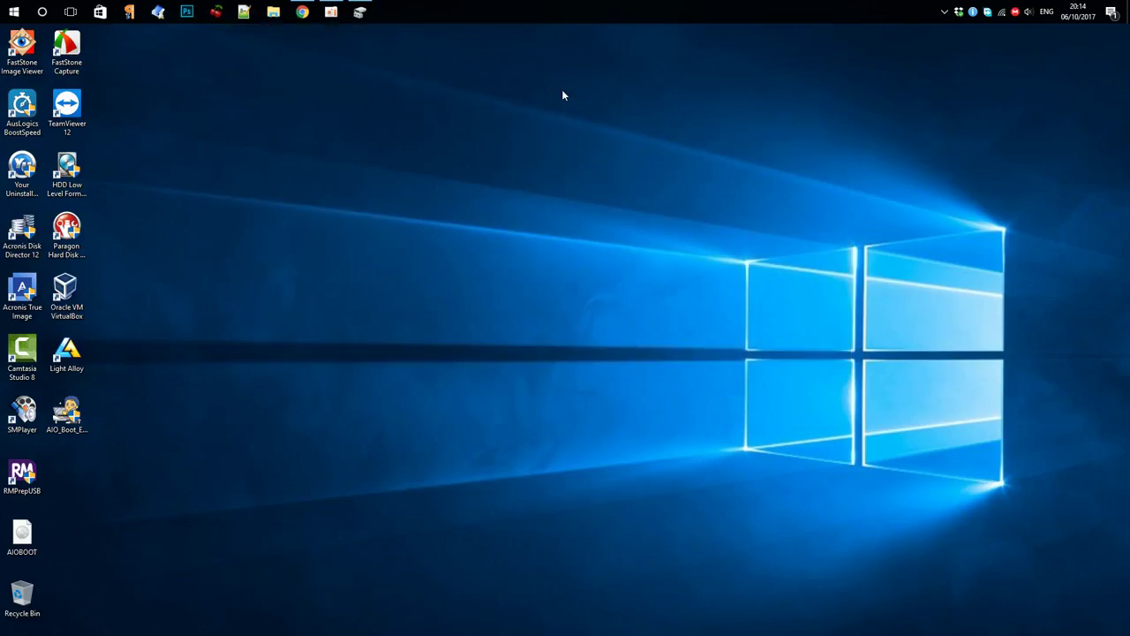
mouse_move(358, 13)
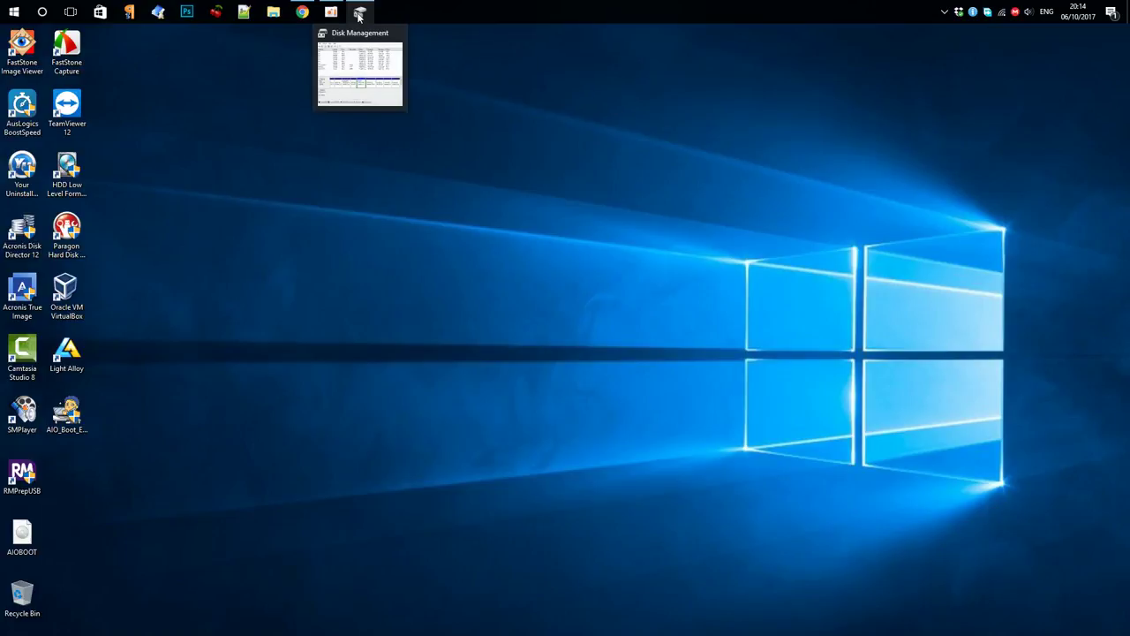
click(309, 14)
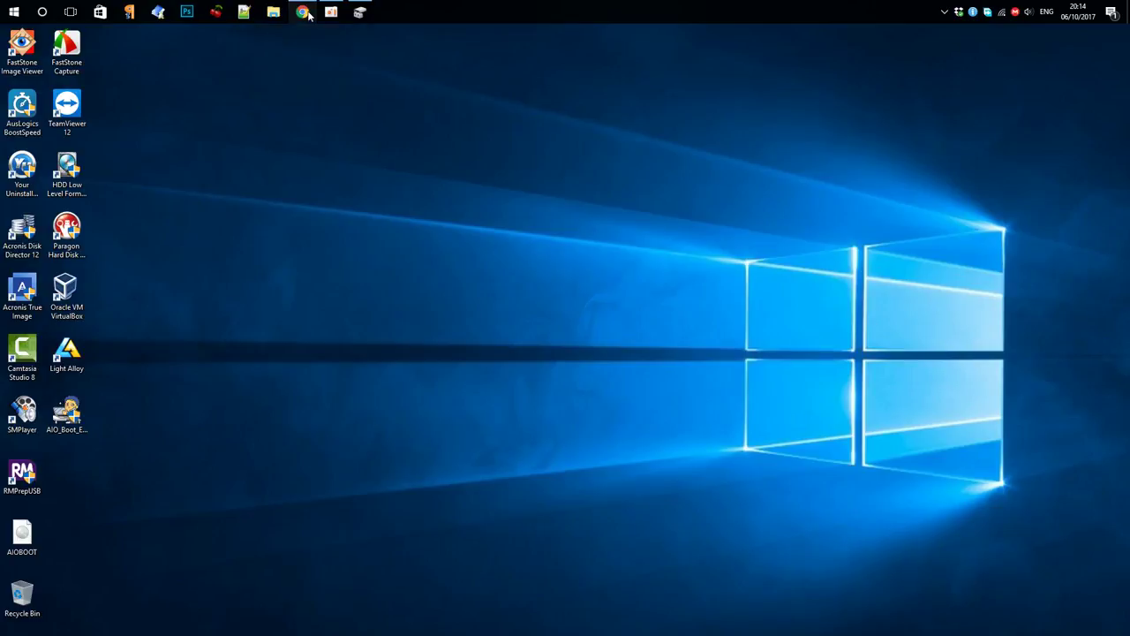
In Chrome, play a short part of the CROC Disk video about ending the hung AIO Boot task, pause it and minimize the browser
click(293, 34)
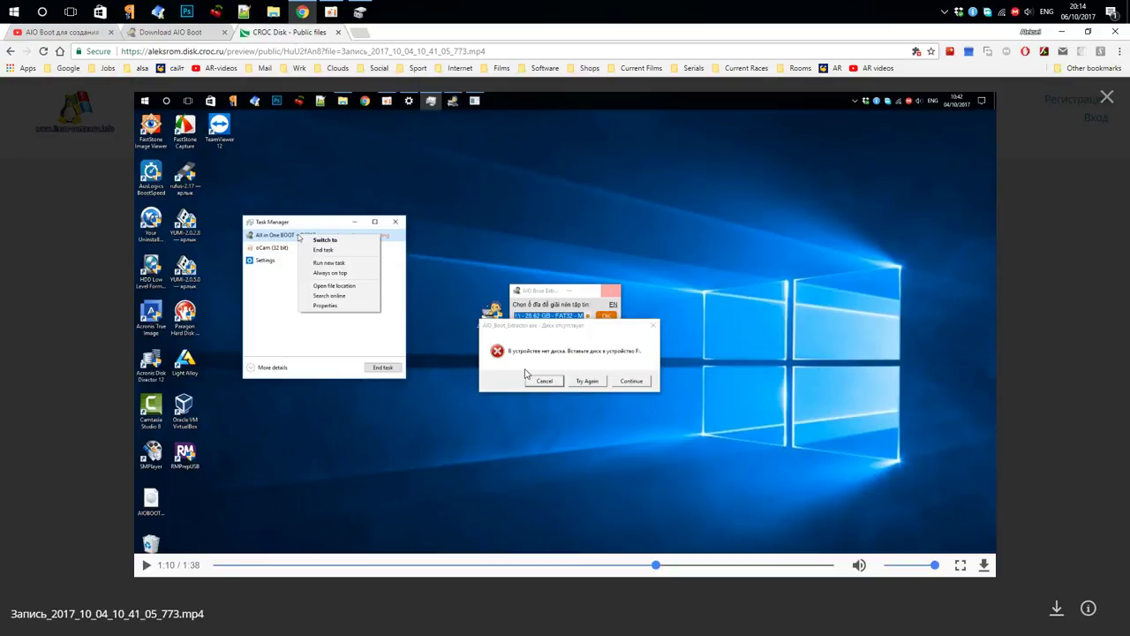
click(148, 566)
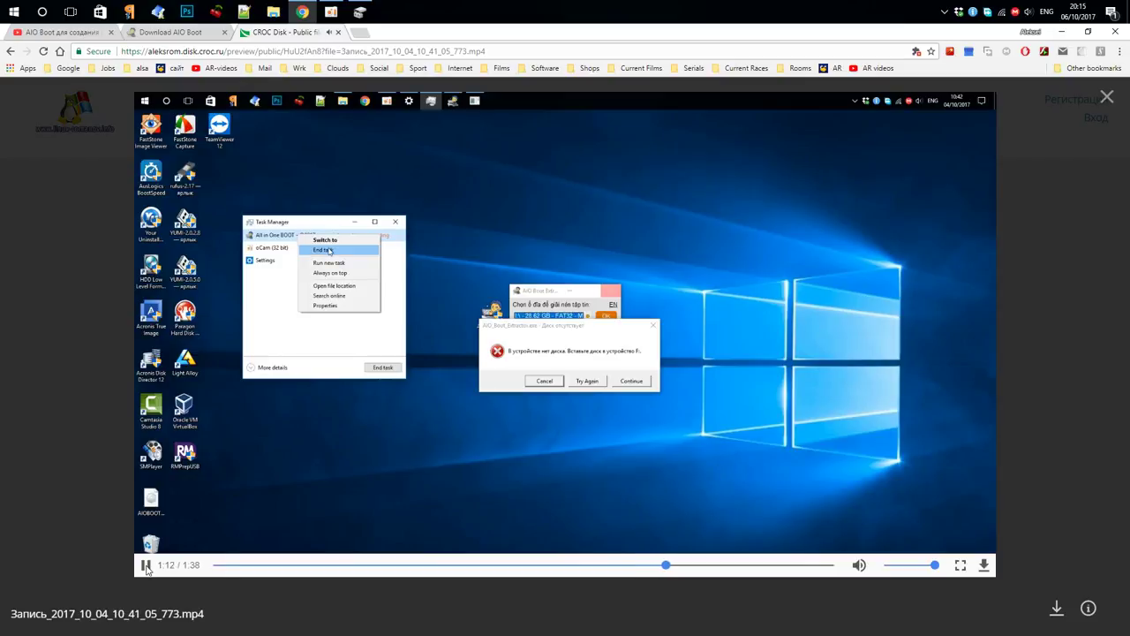
click(148, 566)
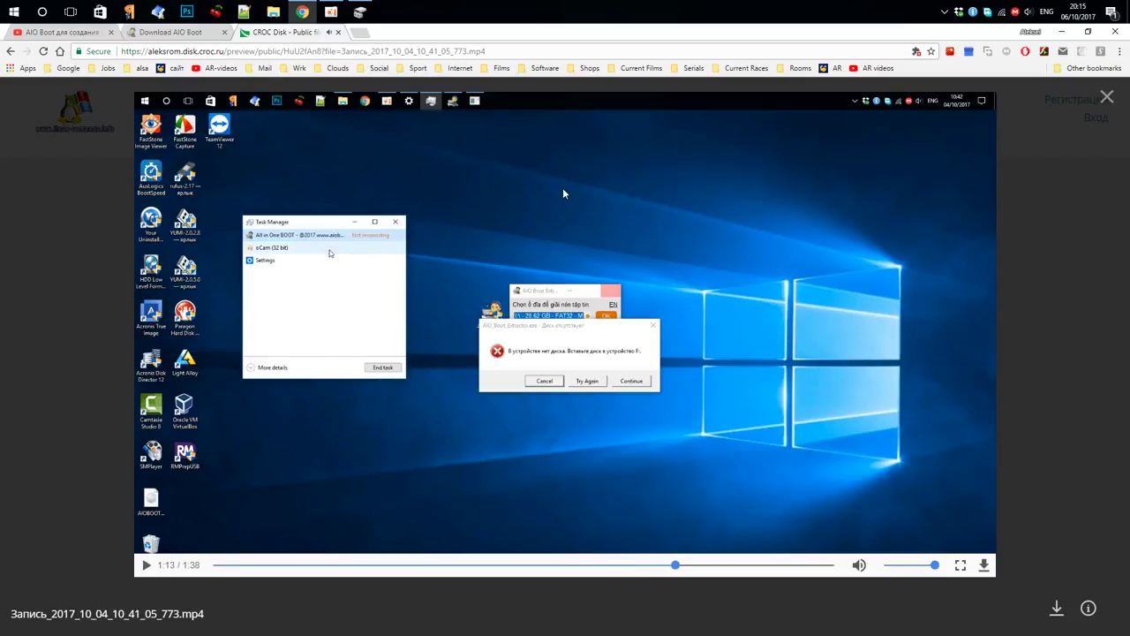
click(1061, 33)
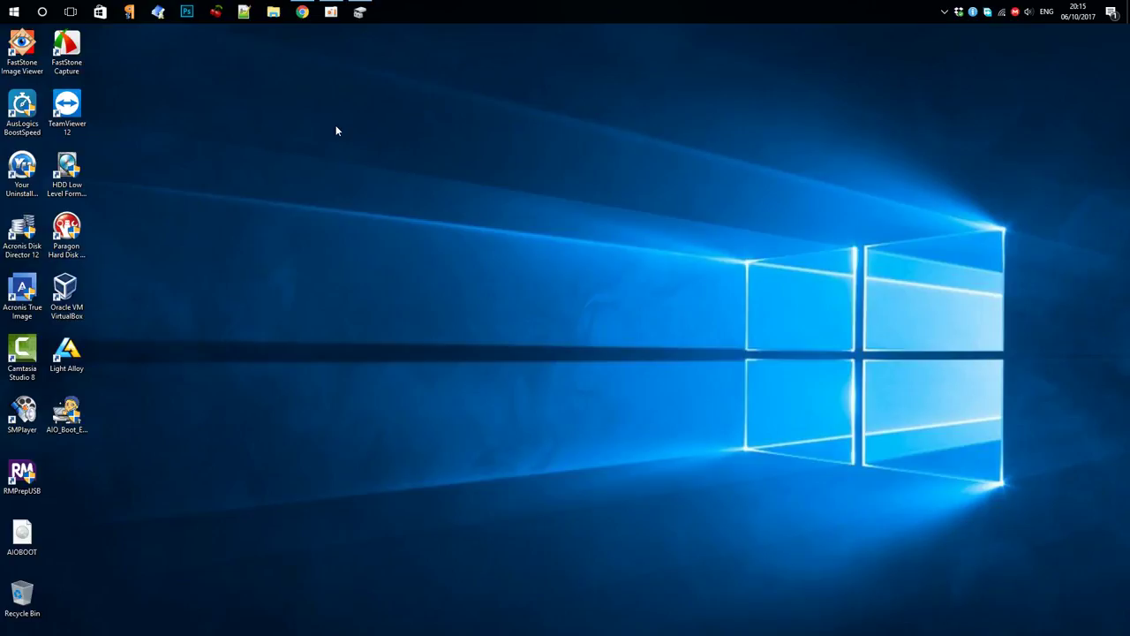
Reopen Chrome on the AIO Boot download page and examine its address, download details and mirror links
click(303, 12)
click(176, 33)
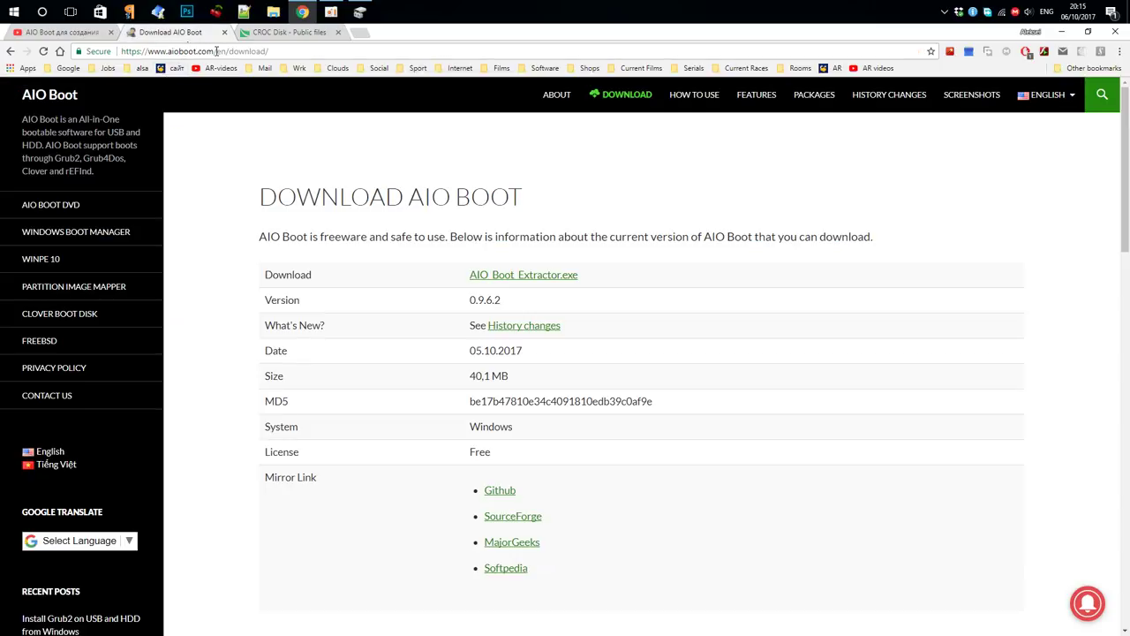
drag(216, 50, 118, 55)
click(465, 137)
click(624, 98)
drag(1127, 187, 1103, 238)
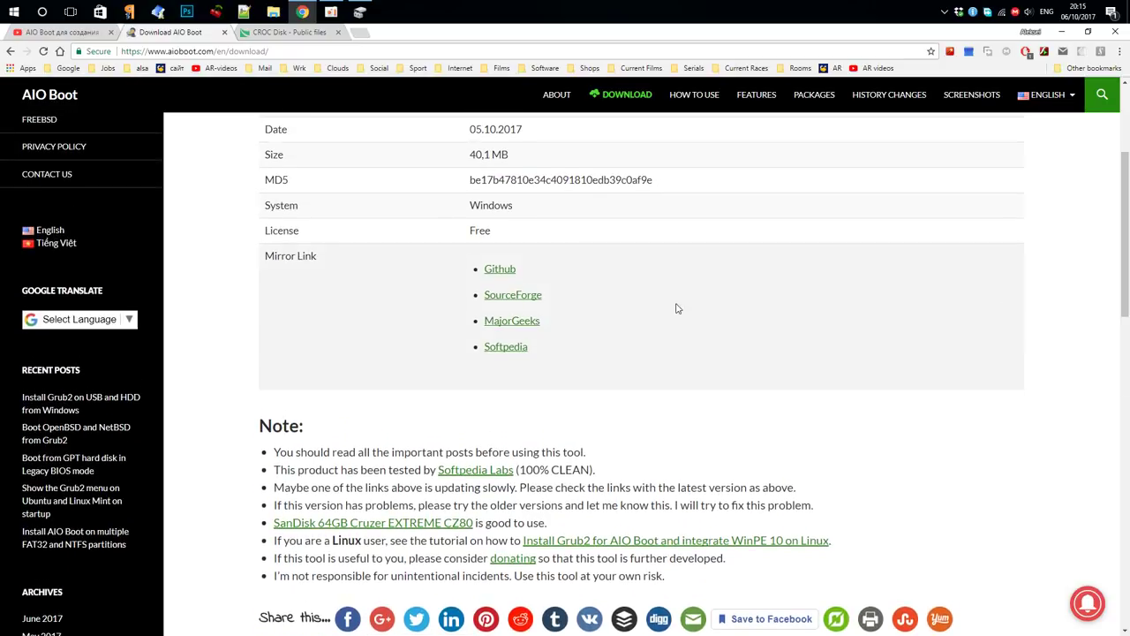
Open the Github mirror to view the AIO Boot releases, and return to the beginning of the download page
click(501, 269)
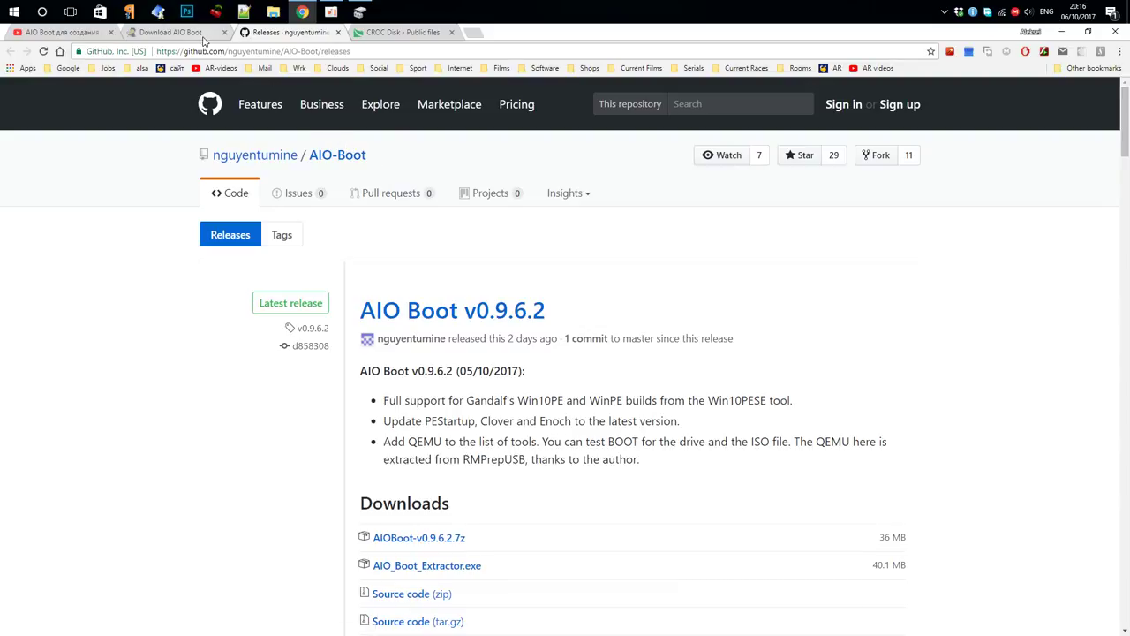
click(203, 35)
scroll(687, 334, up, 3)
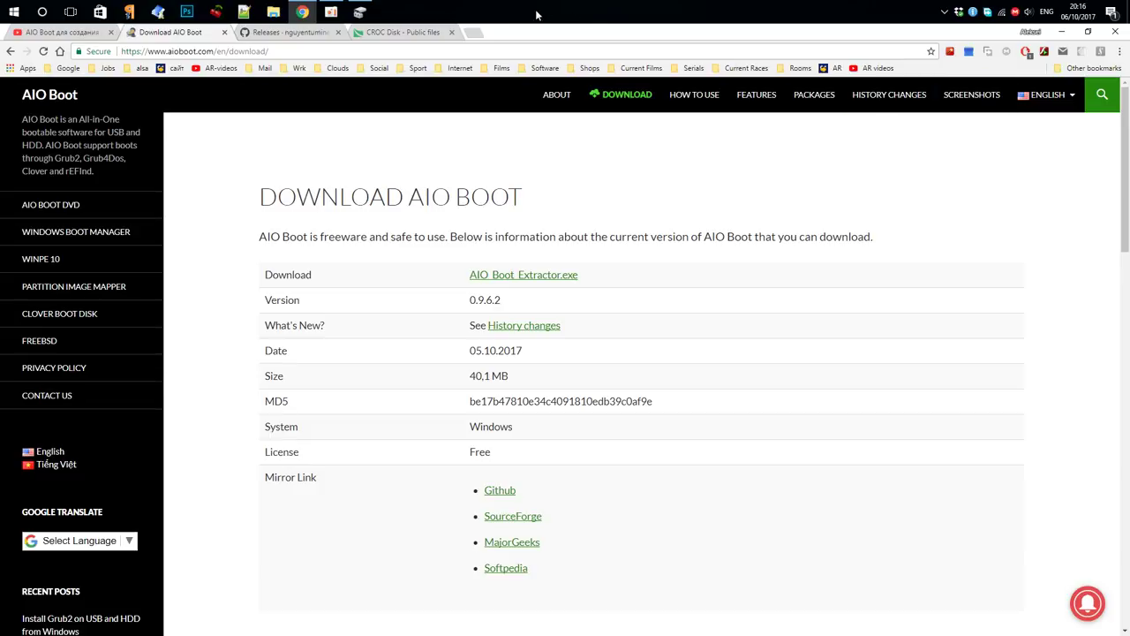
mouse_move(361, 16)
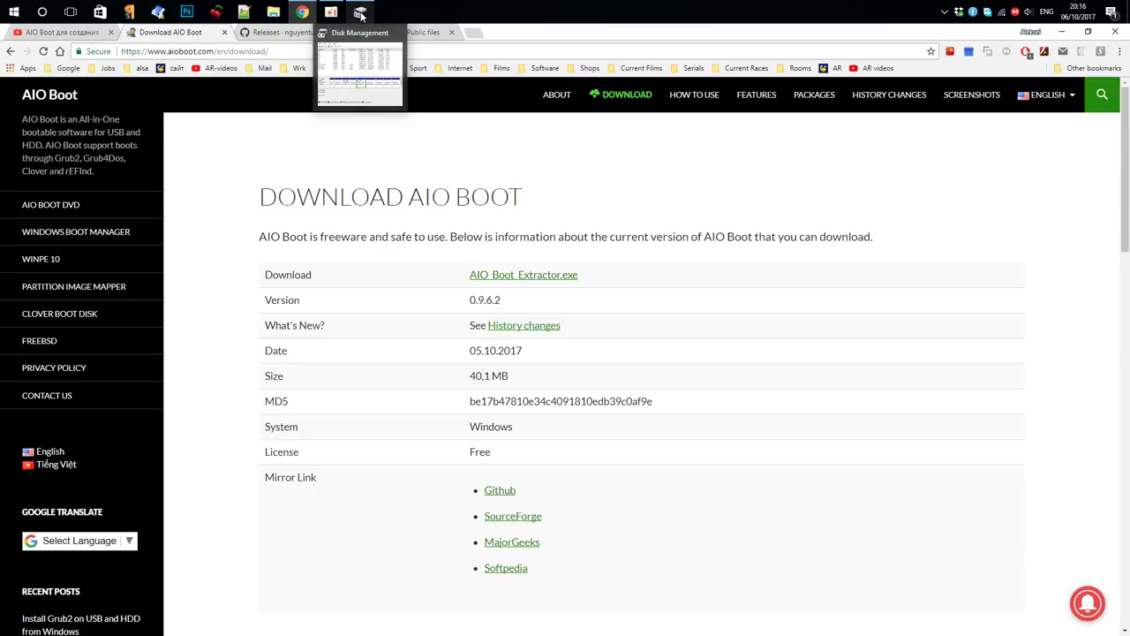